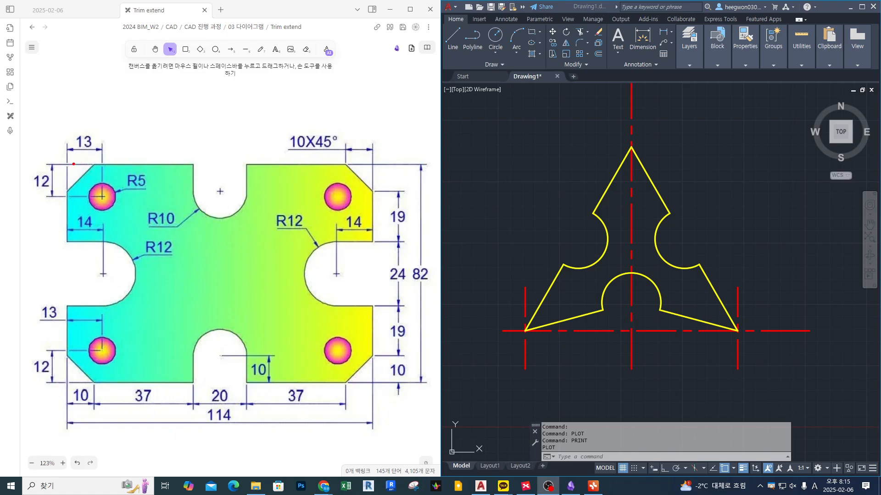
mouse_move(68, 164)
ctrl+mouse_down()
mouse_move(350, 350)
mouse_move(374, 384)
ctrl+mouse_up()
drag(342, 161, 373, 189)
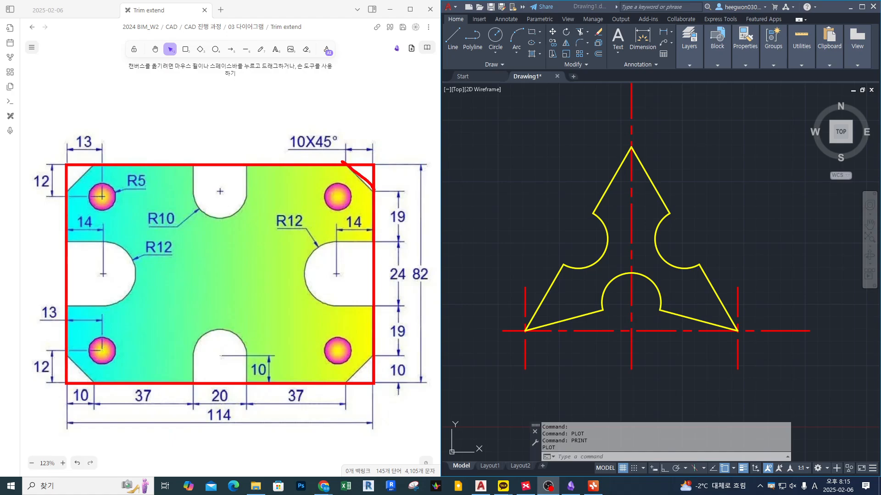
drag(385, 349, 351, 394)
drag(59, 352, 89, 391)
drag(88, 269, 100, 269)
drag(346, 256, 359, 259)
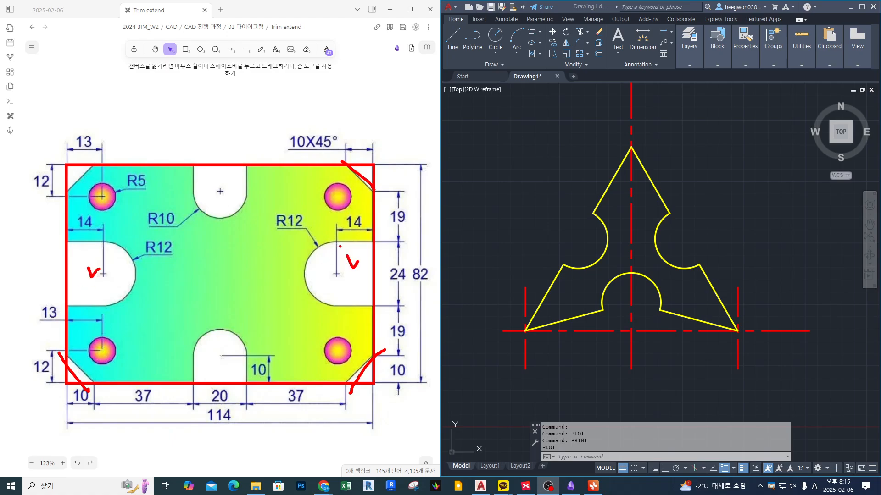
mouse_move(338, 273)
mouse_down()
mouse_move(332, 278)
mouse_move(340, 274)
mouse_up()
drag(337, 224, 338, 293)
drag(56, 272, 426, 270)
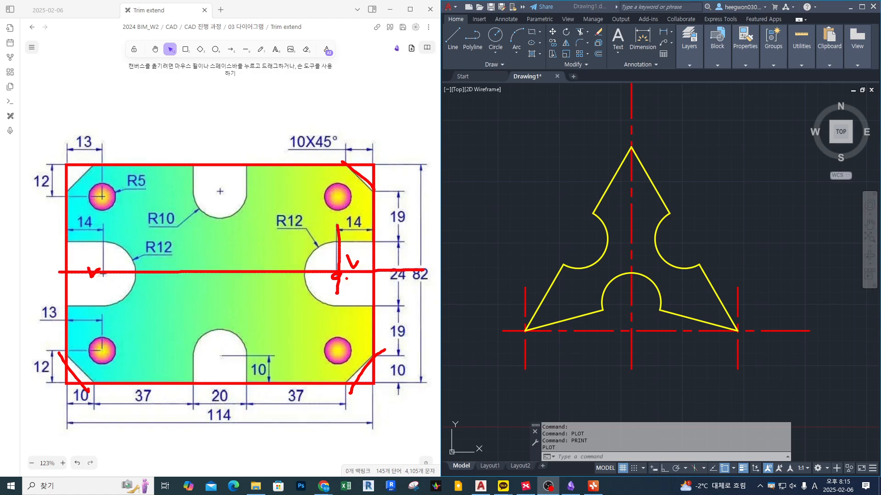
drag(346, 268, 347, 275)
mouse_move(333, 245)
mouse_down()
mouse_move(323, 243)
mouse_move(304, 277)
mouse_move(329, 301)
mouse_move(354, 298)
mouse_move(347, 242)
mouse_move(326, 239)
mouse_move(405, 234)
mouse_up()
mouse_move(336, 305)
mouse_down()
mouse_move(402, 304)
mouse_move(369, 289)
mouse_up()
mouse_move(381, 254)
mouse_down()
mouse_move(352, 256)
mouse_move(351, 294)
mouse_up()
mouse_move(378, 241)
mouse_down()
mouse_move(310, 256)
mouse_move(336, 306)
mouse_move(373, 305)
mouse_up()
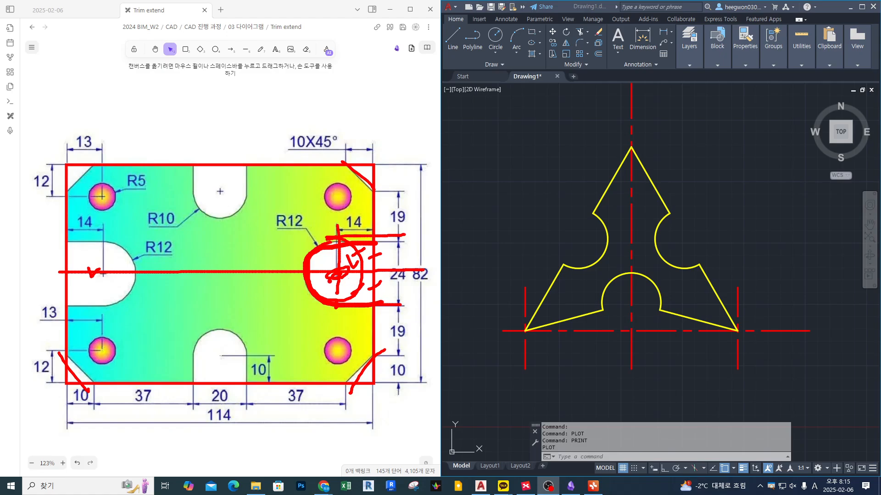
mouse_move(347, 252)
mouse_down()
mouse_move(354, 265)
mouse_move(362, 251)
mouse_up()
mouse_move(59, 241)
mouse_down()
mouse_move(117, 241)
mouse_move(139, 291)
mouse_move(53, 302)
mouse_up()
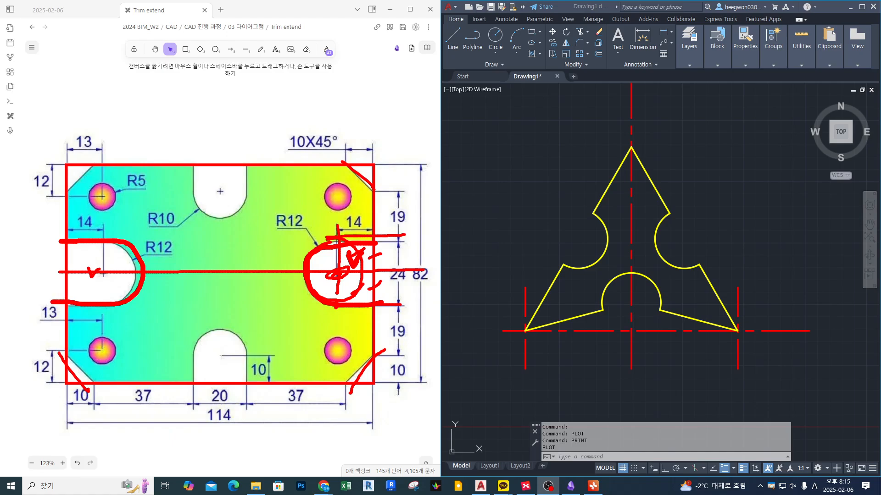
mouse_move(295, 236)
mouse_down()
mouse_move(315, 249)
mouse_move(120, 269)
mouse_up()
drag(307, 231, 323, 245)
drag(320, 235, 326, 242)
drag(143, 245, 120, 262)
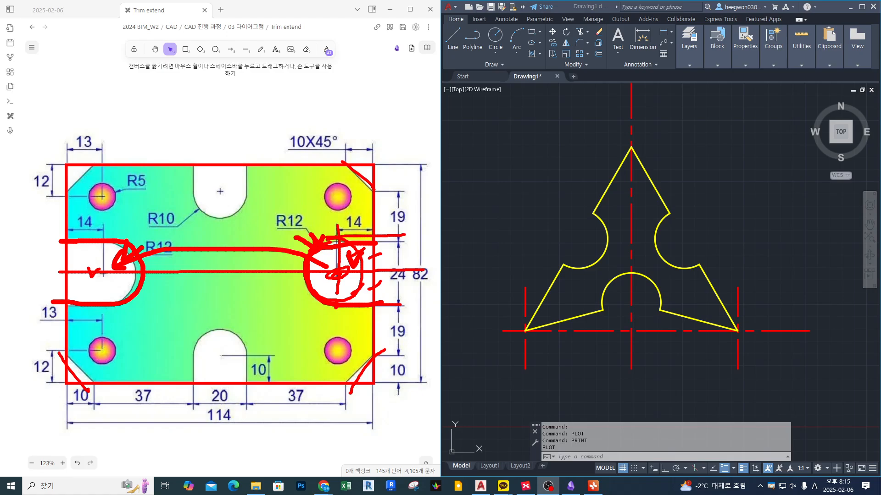
mouse_move(91, 249)
mouse_down()
mouse_move(94, 274)
mouse_move(110, 264)
mouse_up()
drag(328, 250, 335, 266)
drag(340, 254, 347, 261)
drag(38, 241, 428, 240)
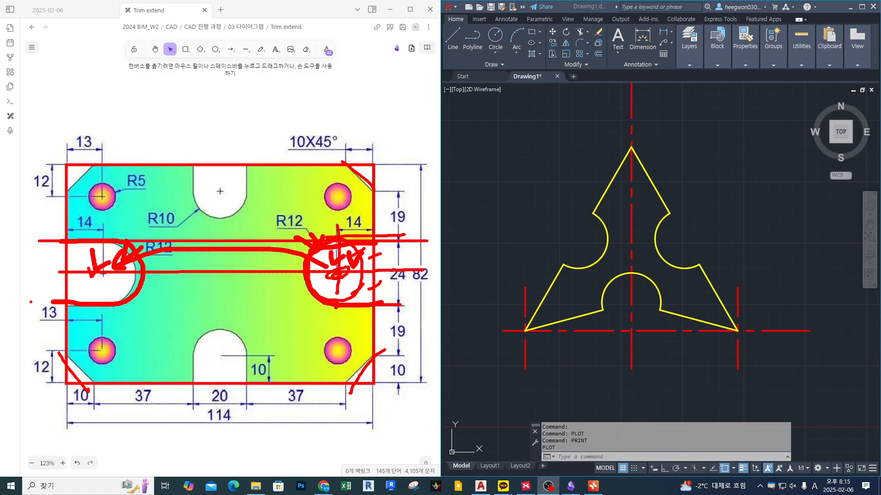
drag(31, 302, 420, 301)
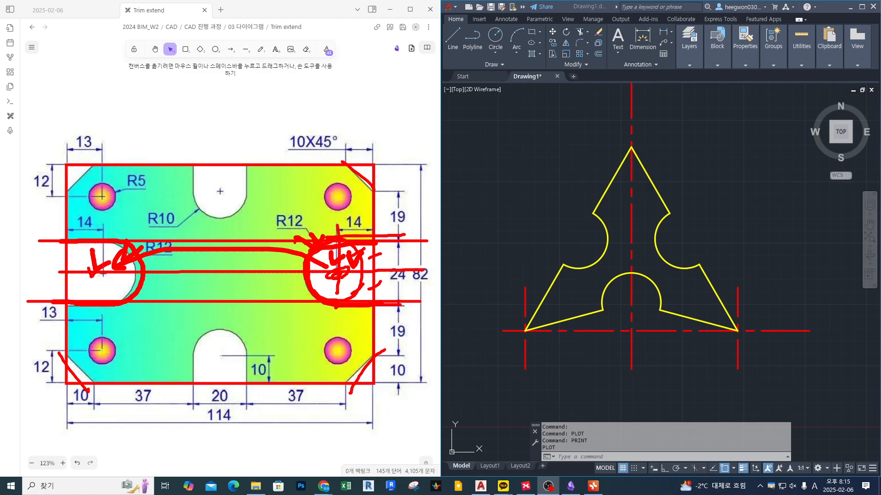
mouse_move(199, 153)
mouse_down()
mouse_move(258, 209)
mouse_move(197, 171)
mouse_up()
mouse_move(212, 331)
mouse_down()
mouse_move(222, 400)
mouse_move(200, 331)
mouse_up()
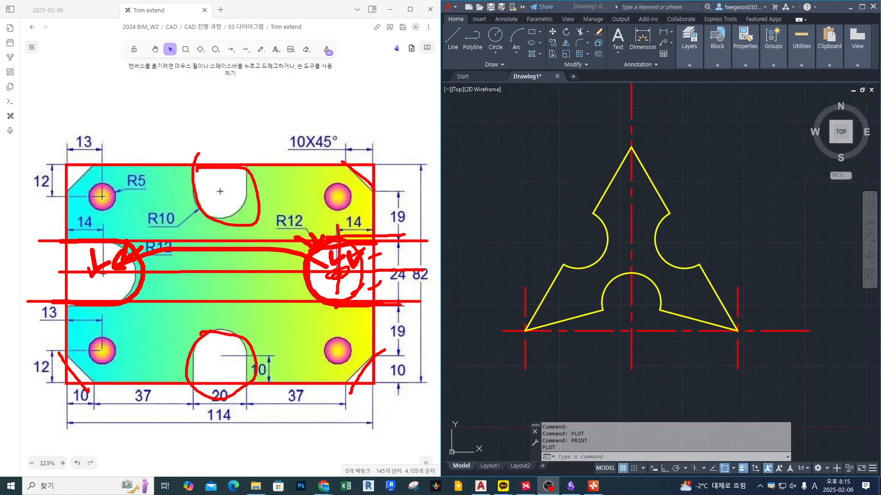
drag(219, 136, 220, 417)
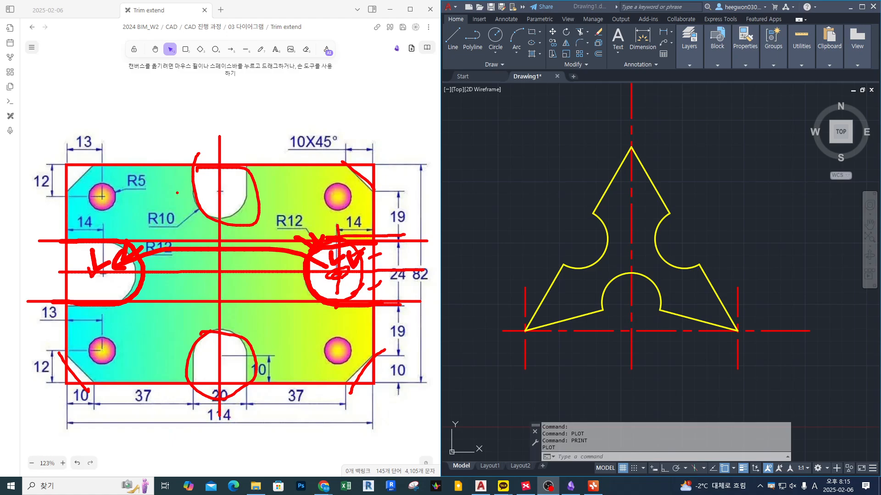
drag(177, 193, 274, 192)
mouse_move(233, 215)
mouse_down()
mouse_move(195, 191)
mouse_move(234, 212)
mouse_move(249, 127)
mouse_up()
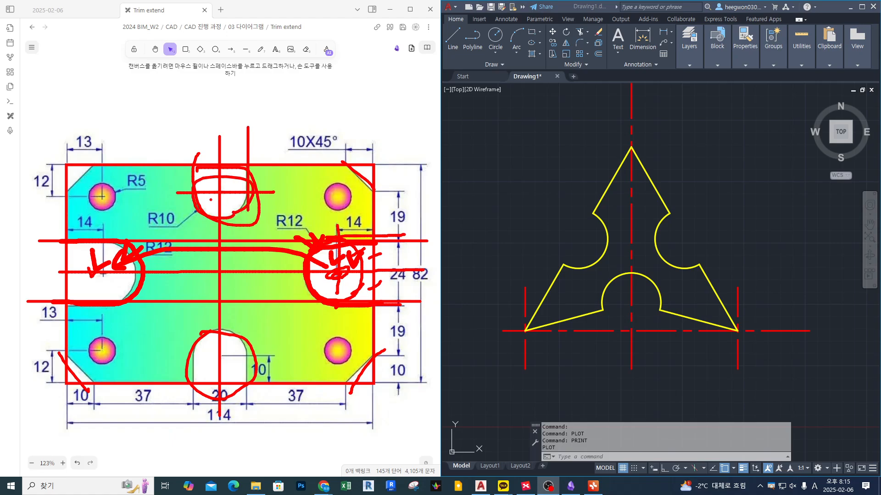
drag(195, 203, 195, 140)
key(Escape)
key(ctrl+2)
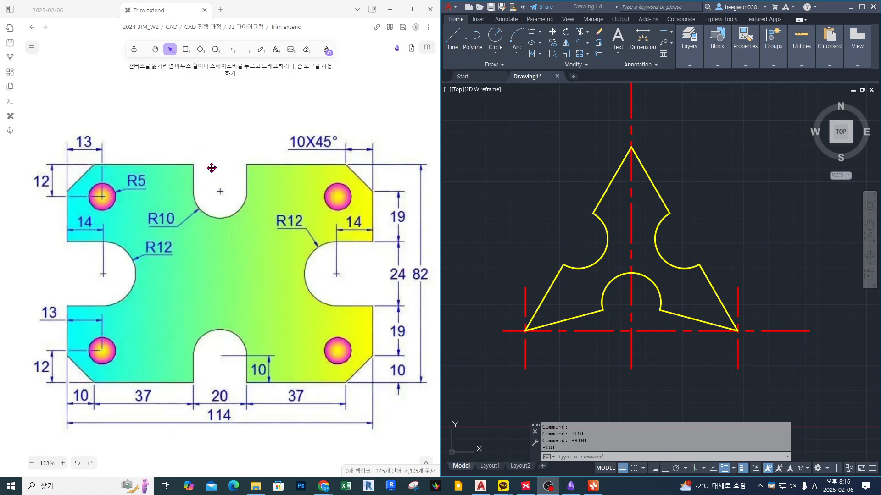
ctrl+drag(67, 165, 372, 387)
mouse_move(8, 386)
mouse_down()
mouse_move(422, 386)
mouse_move(28, 387)
mouse_move(403, 383)
mouse_up()
key(Escape)
mouse_move(65, 443)
mouse_down()
mouse_move(69, 115)
mouse_move(65, 128)
mouse_up()
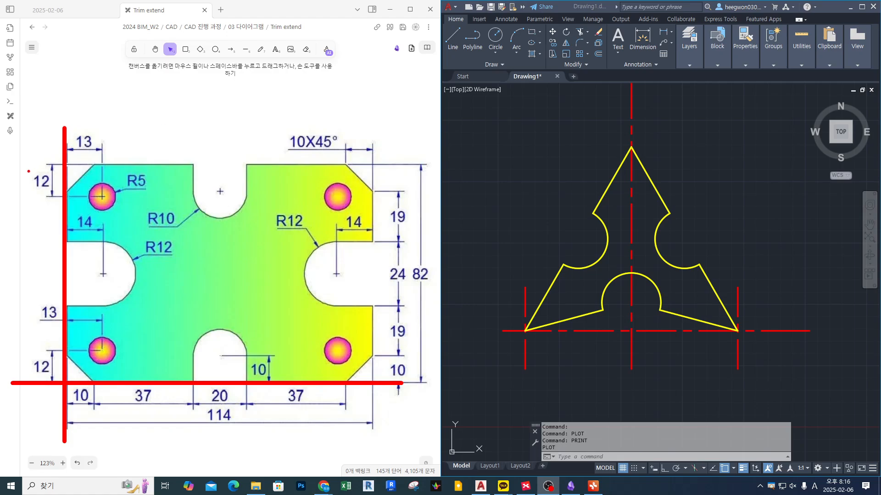
drag(63, 163, 375, 380)
drag(16, 268, 93, 271)
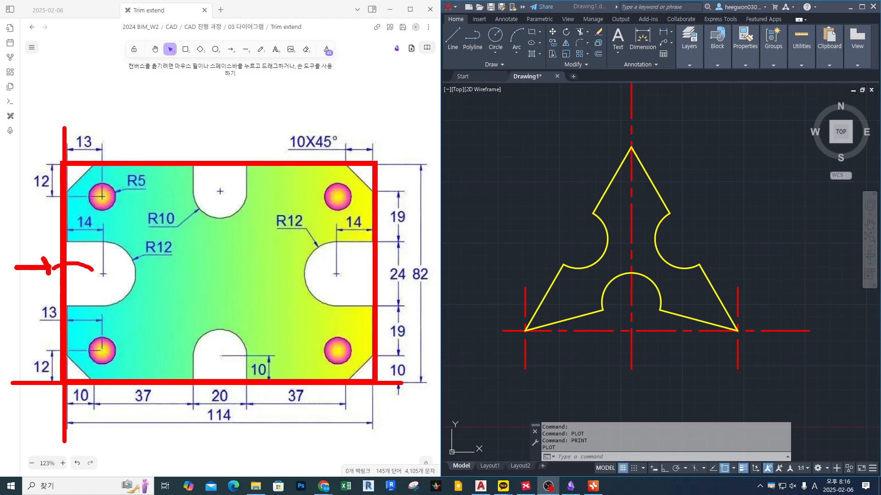
drag(107, 145, 102, 426)
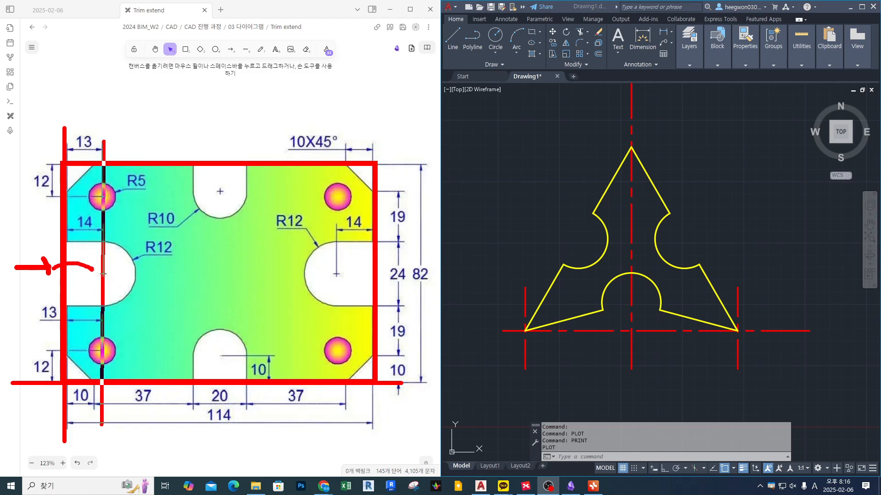
mouse_move(69, 239)
mouse_down()
mouse_move(69, 247)
mouse_move(73, 231)
mouse_up()
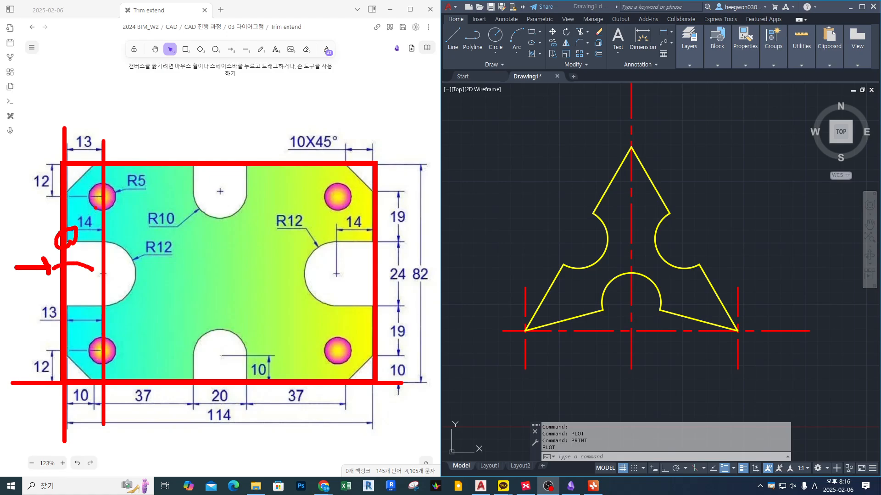
drag(105, 197, 344, 354)
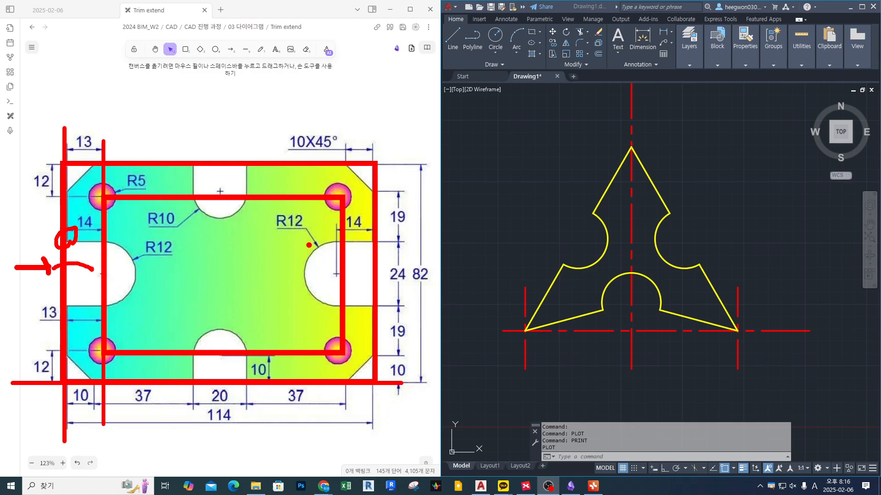
mouse_move(49, 133)
mouse_down()
mouse_move(76, 138)
mouse_move(53, 132)
mouse_up()
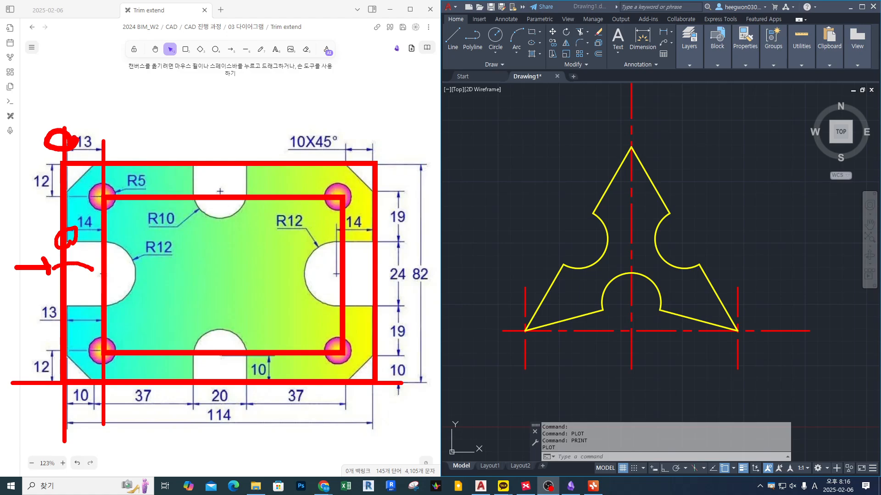
key(Escape)
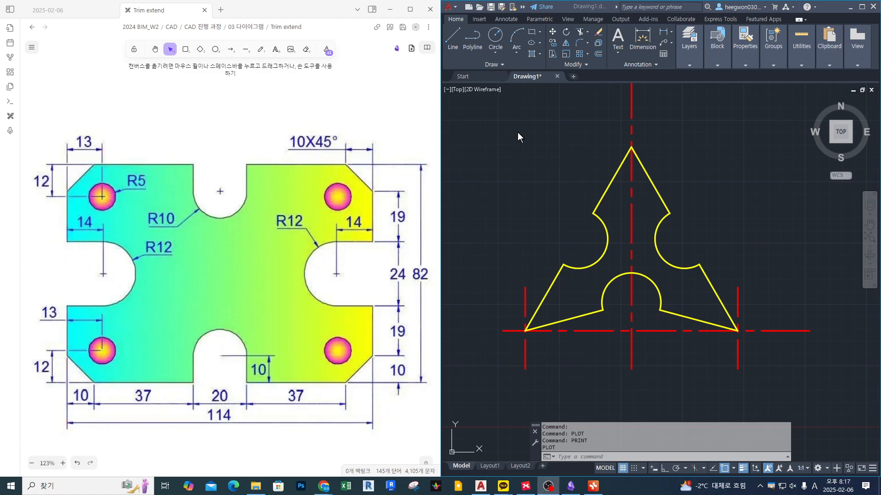
key(ctrl+2)
shift+drag(66, 124, 66, 411)
shift+drag(7, 381, 418, 381)
shift+drag(9, 163, 447, 164)
shift+drag(370, 111, 370, 397)
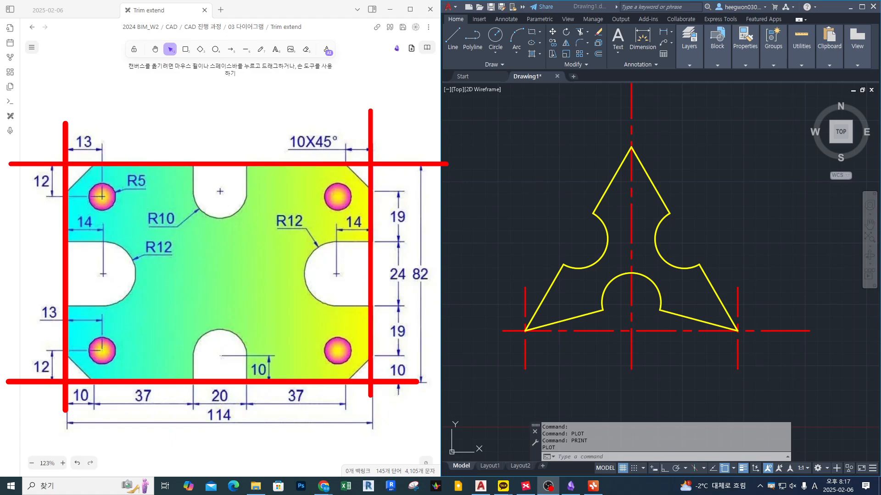
key(y)
mouse_move(65, 163)
mouse_down()
mouse_move(317, 382)
mouse_move(372, 381)
mouse_up()
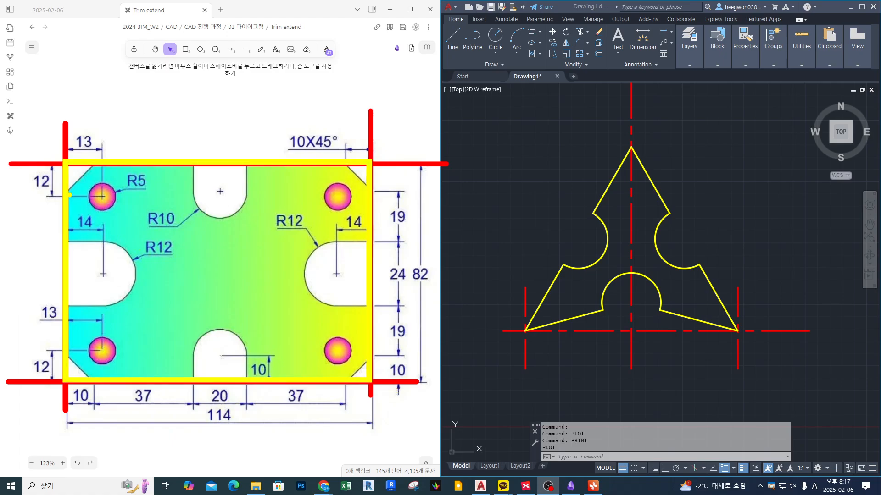
drag(60, 197, 111, 149)
drag(58, 342, 94, 390)
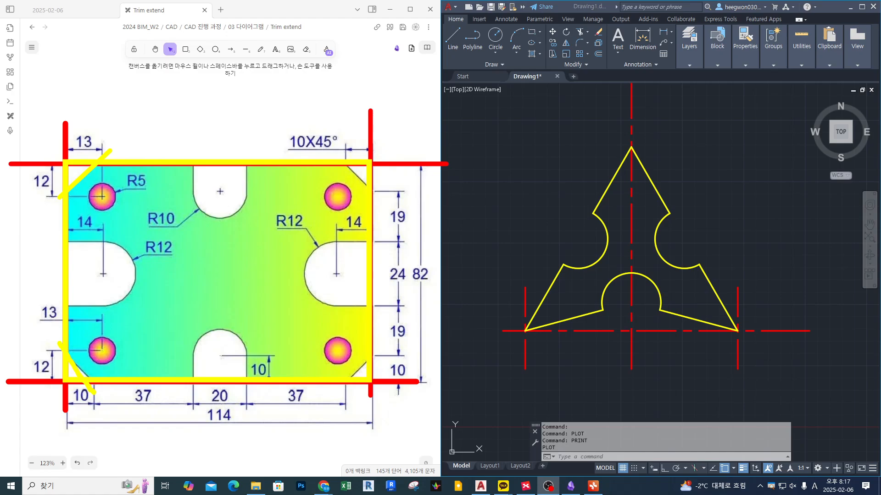
drag(110, 292, 128, 278)
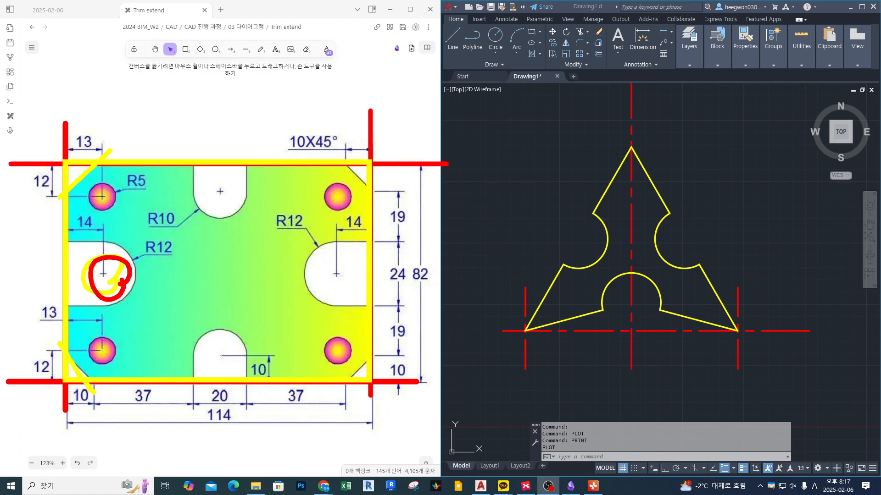
mouse_move(332, 289)
mouse_down()
mouse_move(326, 280)
mouse_move(341, 286)
mouse_up()
mouse_move(35, 272)
mouse_down()
mouse_move(428, 272)
mouse_move(430, 281)
mouse_move(431, 259)
mouse_move(431, 280)
mouse_up()
mouse_move(472, 203)
mouse_down()
mouse_move(480, 226)
mouse_move(487, 222)
mouse_up()
mouse_move(496, 199)
mouse_down()
mouse_move(499, 219)
mouse_move(511, 221)
mouse_up()
mouse_move(540, 193)
mouse_down()
mouse_move(515, 227)
mouse_move(561, 226)
mouse_up()
mouse_move(442, 159)
mouse_down()
mouse_move(460, 175)
mouse_move(437, 251)
mouse_up()
drag(432, 237, 442, 246)
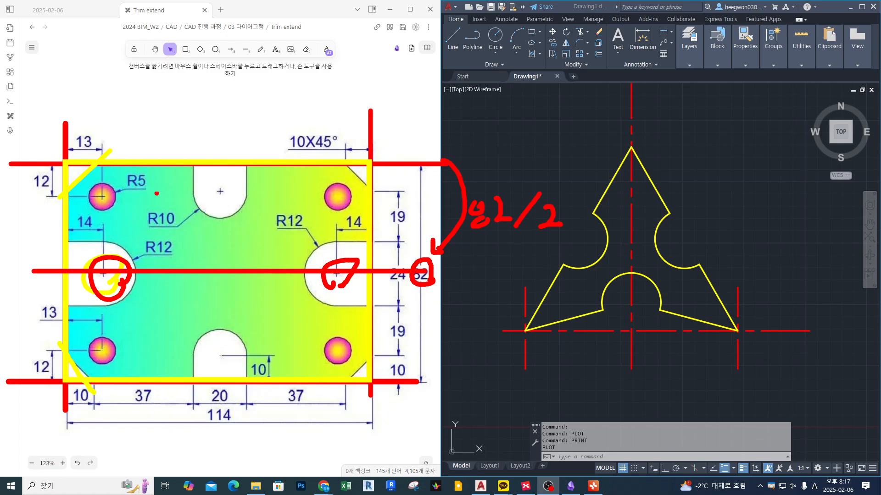
drag(221, 102, 220, 448)
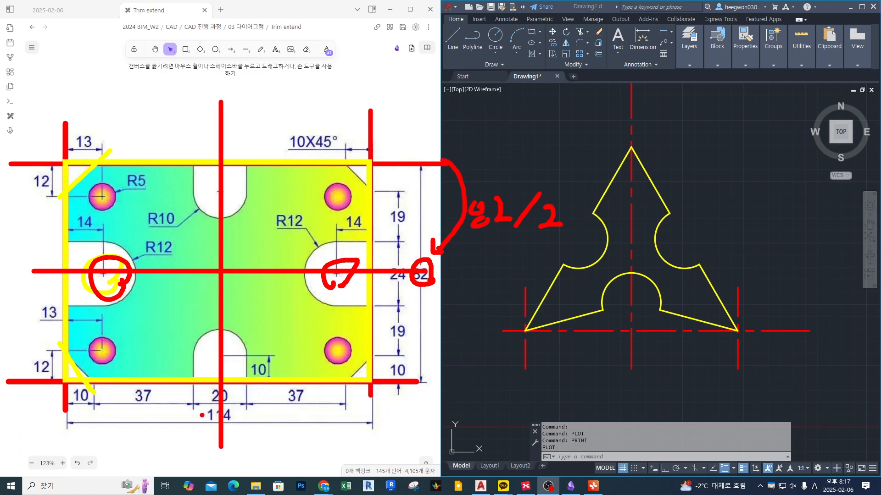
mouse_move(76, 428)
mouse_down()
mouse_move(225, 452)
mouse_move(219, 444)
mouse_up()
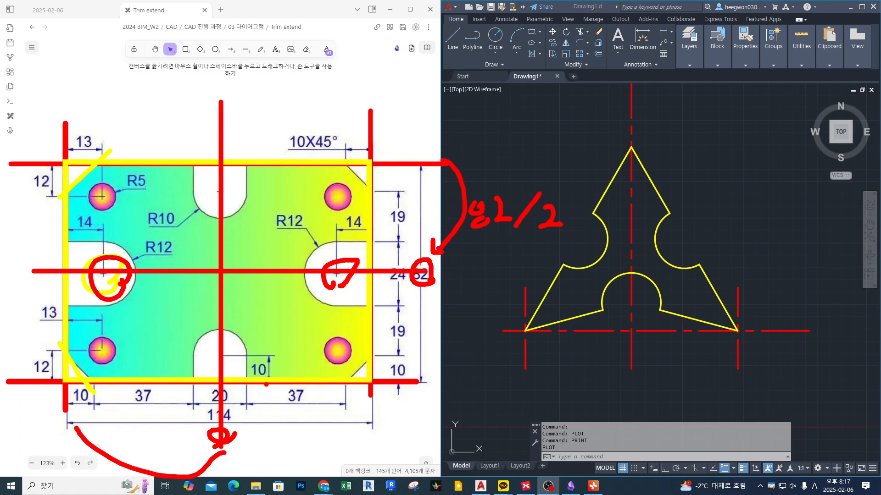
drag(274, 380, 272, 354)
drag(28, 186, 443, 189)
drag(23, 351, 420, 350)
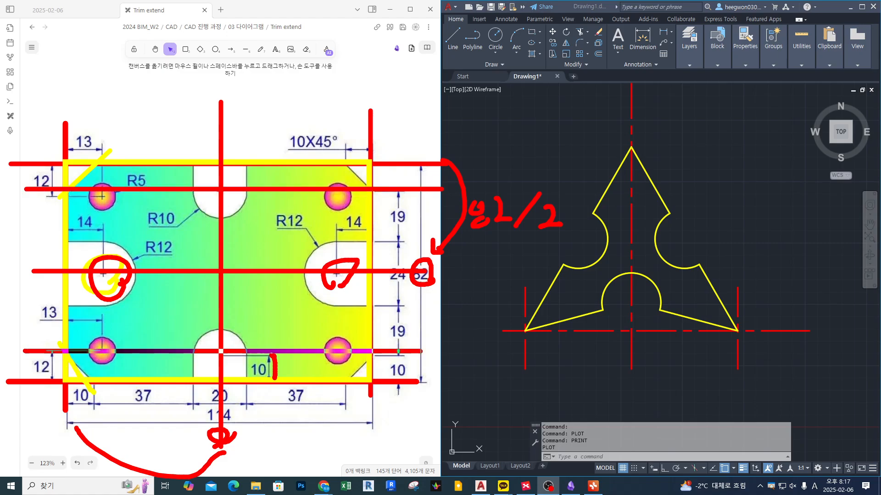
mouse_move(237, 361)
mouse_down()
mouse_move(220, 327)
mouse_move(235, 367)
mouse_up()
mouse_move(228, 216)
mouse_down()
mouse_move(222, 180)
mouse_move(226, 211)
mouse_up()
drag(333, 226, 334, 251)
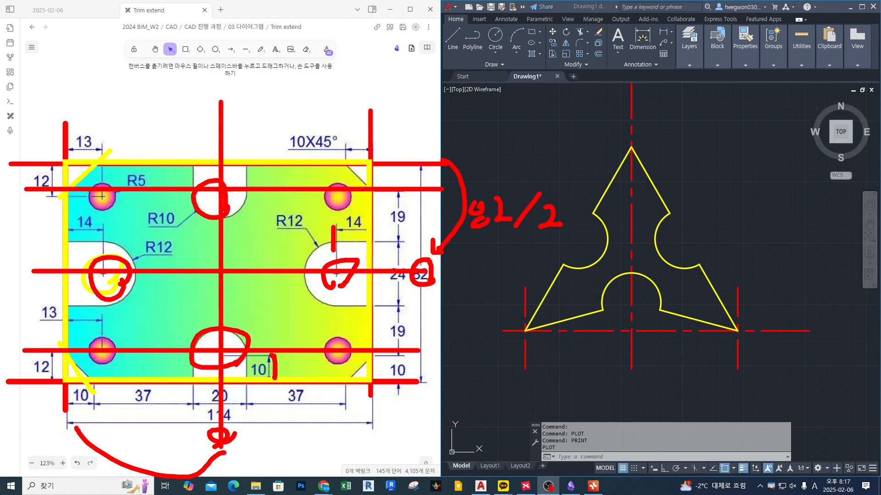
drag(340, 111, 340, 438)
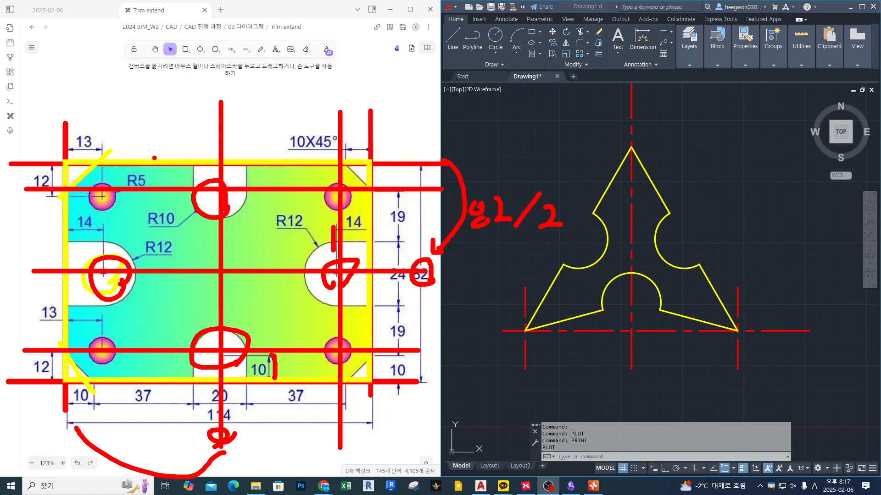
drag(107, 117, 108, 430)
mouse_move(114, 287)
mouse_down()
mouse_move(122, 299)
mouse_move(121, 275)
mouse_up()
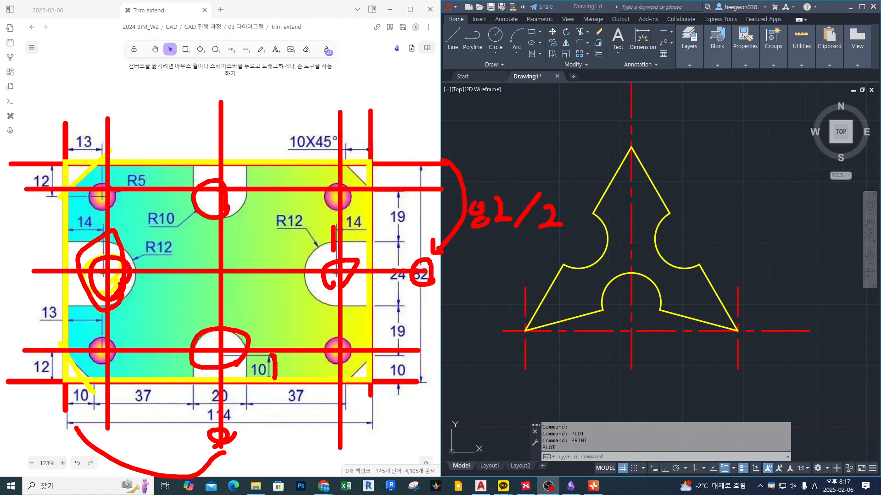
drag(156, 134, 165, 132)
mouse_move(96, 97)
mouse_down()
mouse_move(64, 125)
mouse_move(76, 127)
mouse_up()
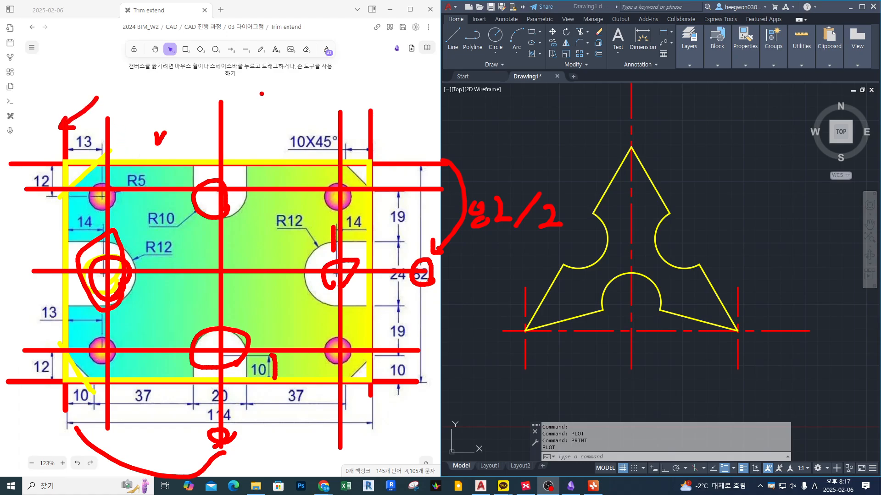
key(Escape)
- Make the 중심선 layer current and draw a horizontal centre line with Ortho on, in the empty area right of the triangular figure
scroll(509, 218, down, 2)
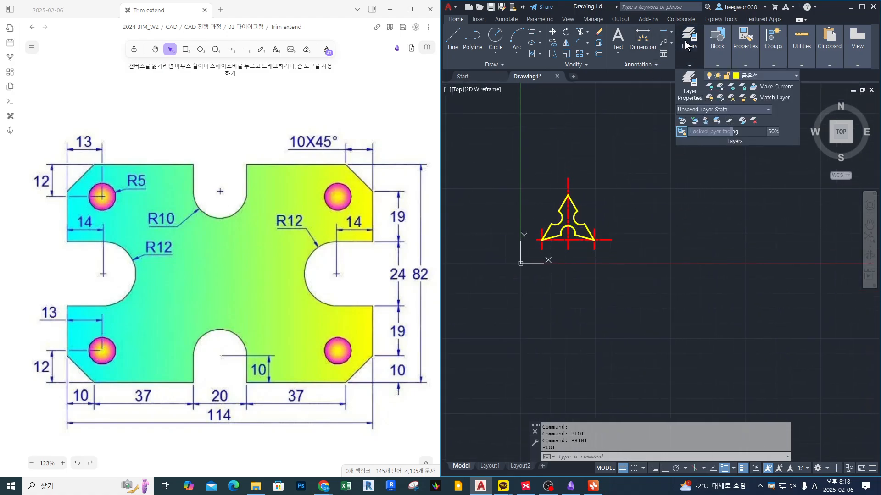
mouse_move(718, 46)
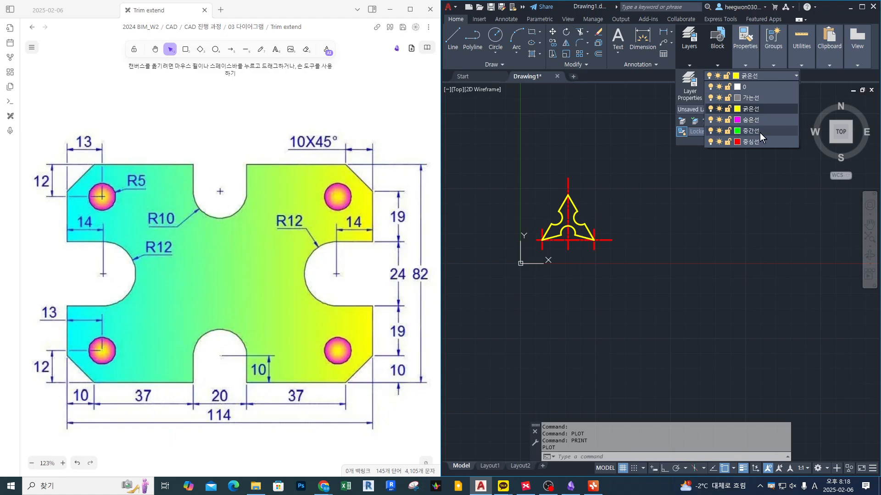
scroll(651, 243, up, 4)
text(l)
key(Return)
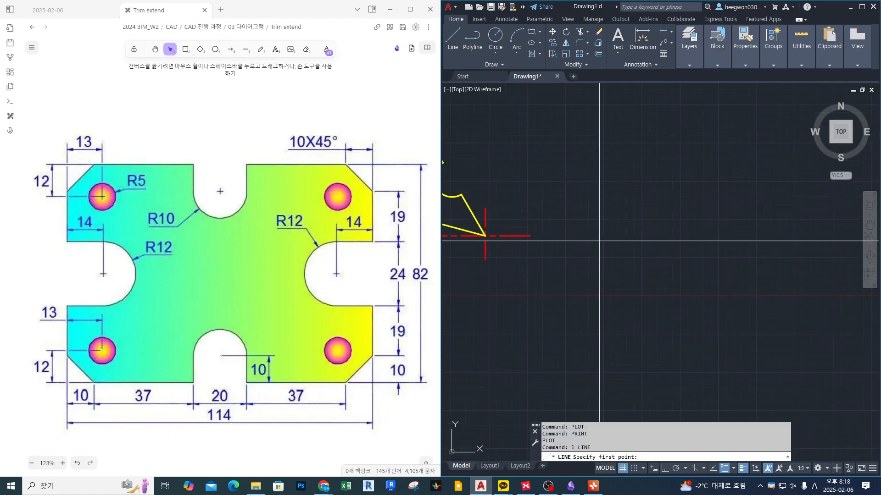
click(485, 236)
key(F8)
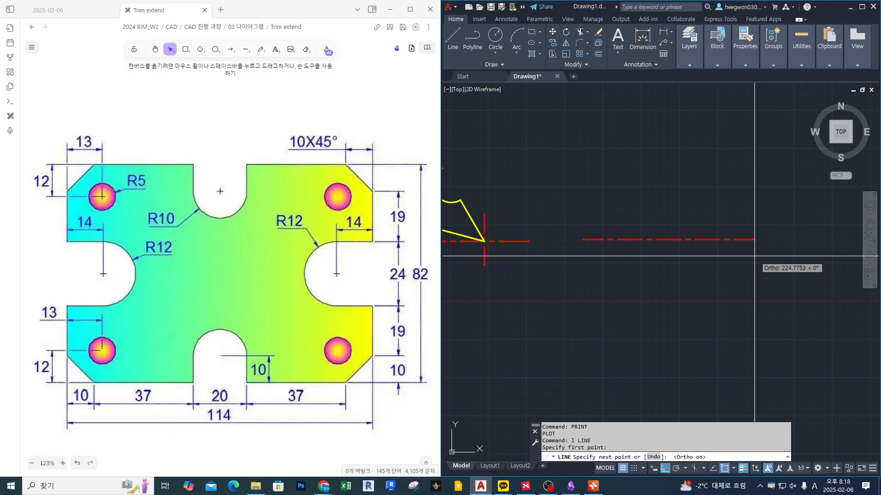
click(715, 255)
key(Return)
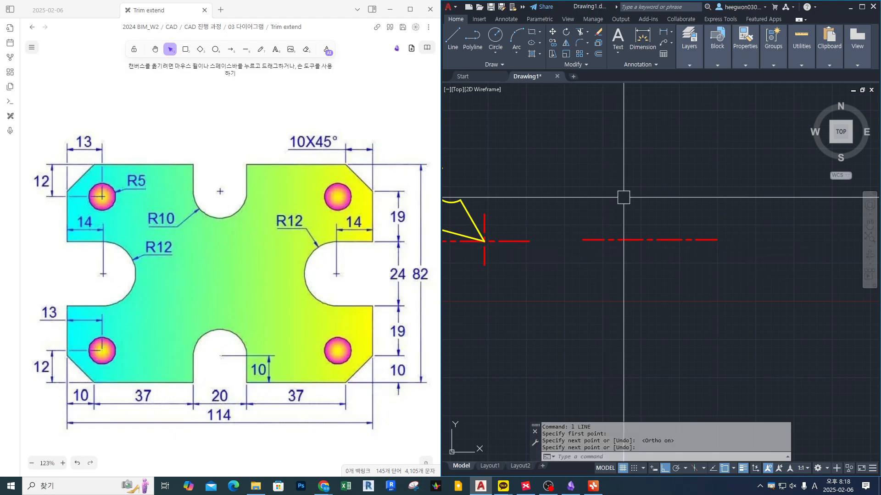
- Draw a vertical centre line crossing the horizontal centre line near its left end and extending mostly above it
scroll(621, 216, up, 4)
key(Return)
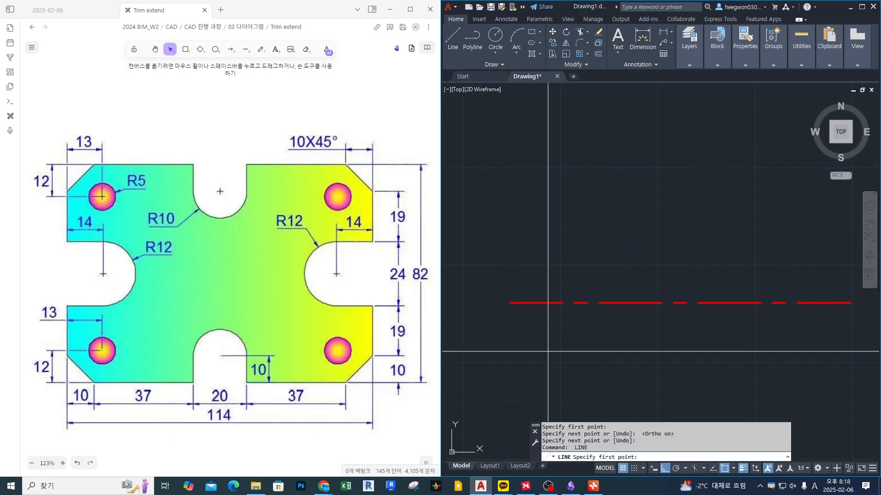
scroll(548, 352, down, 2)
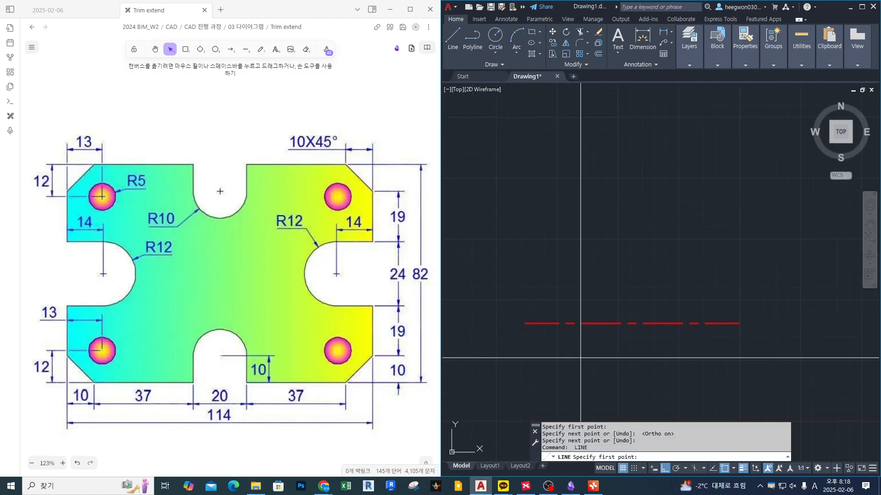
click(552, 347)
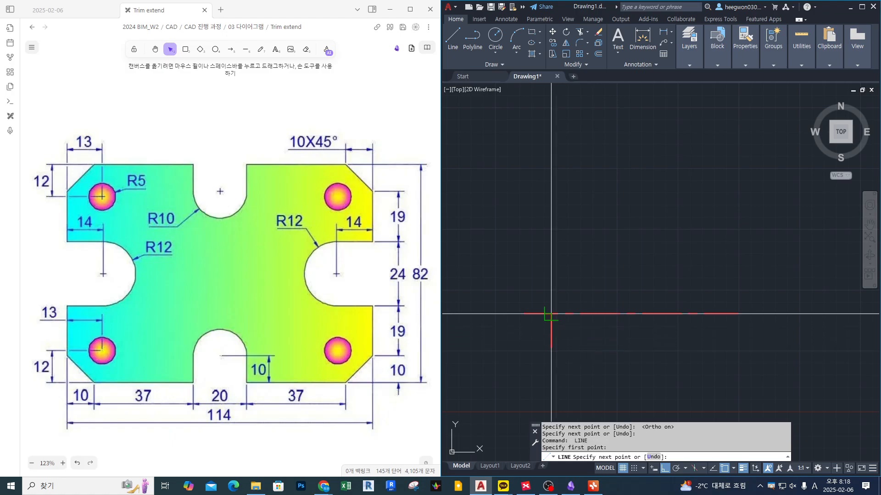
click(577, 175)
key(space)
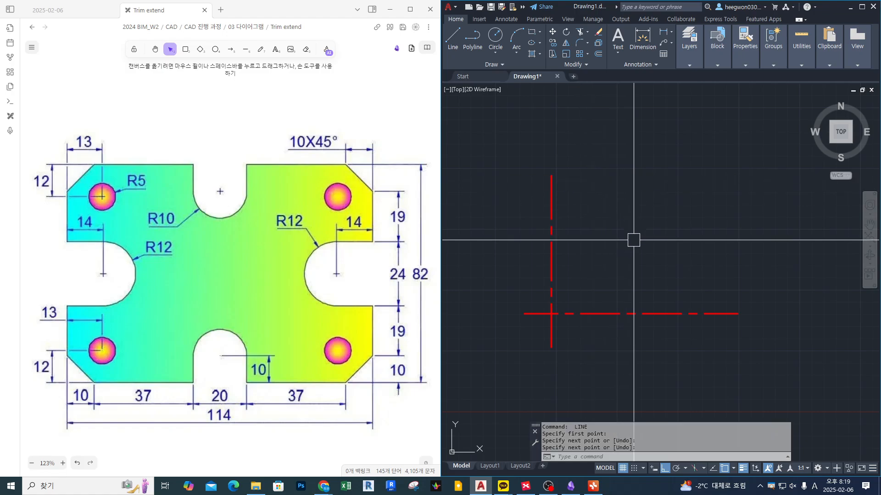
scroll(635, 241, up, 2)
middle_drag(635, 241, 653, 240)
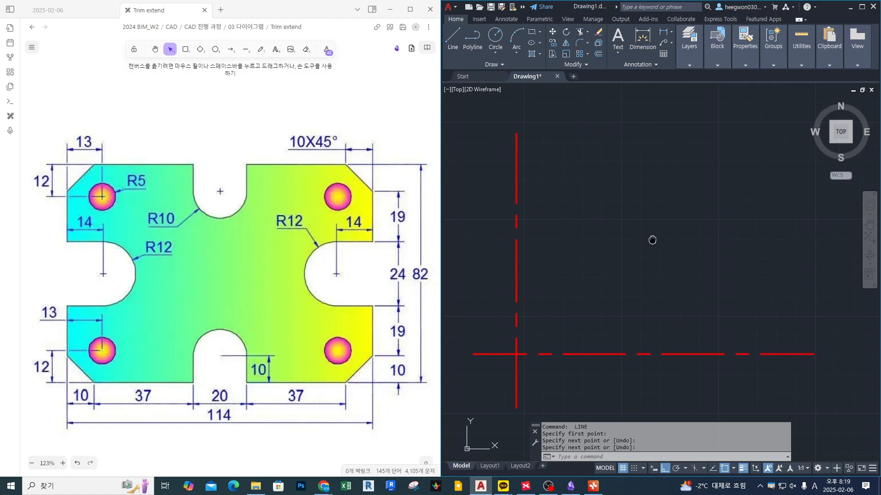
text(o)
key(Return)
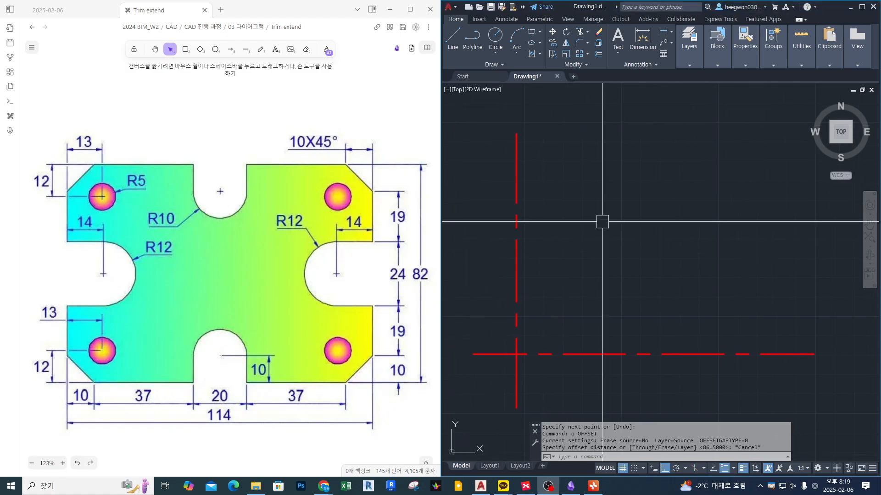
key(Escape)
key(Escape)
- Offset the horizontal centre line upward by 82
text(o)
key(Return)
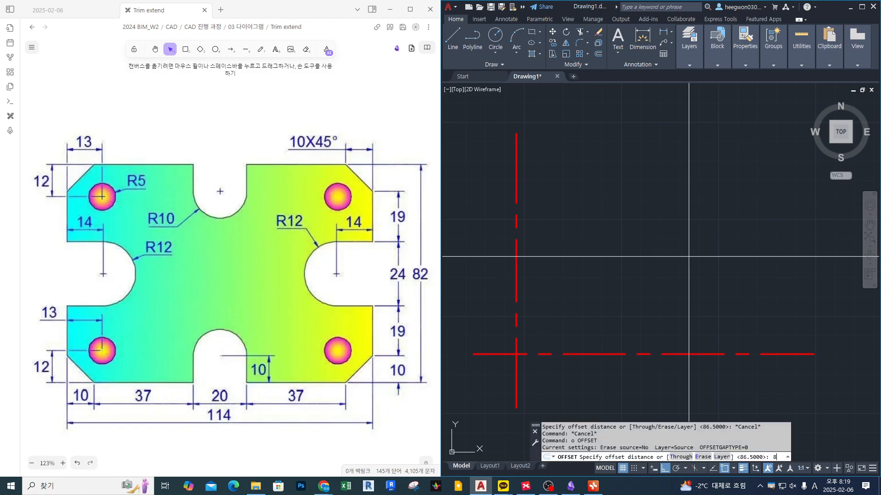
text(82)
key(Return)
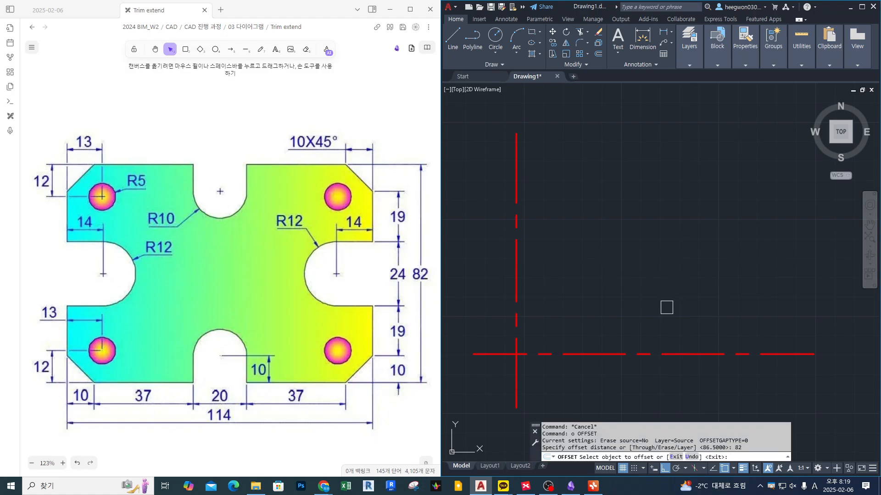
click(669, 352)
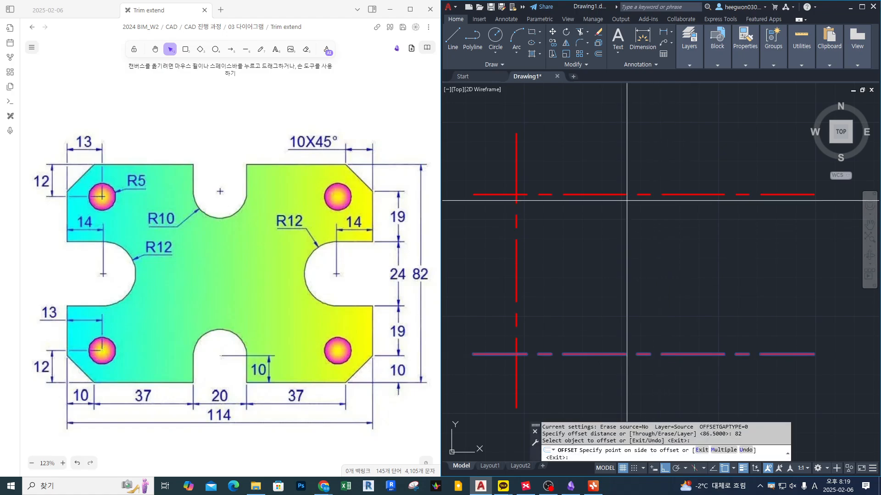
click(669, 159)
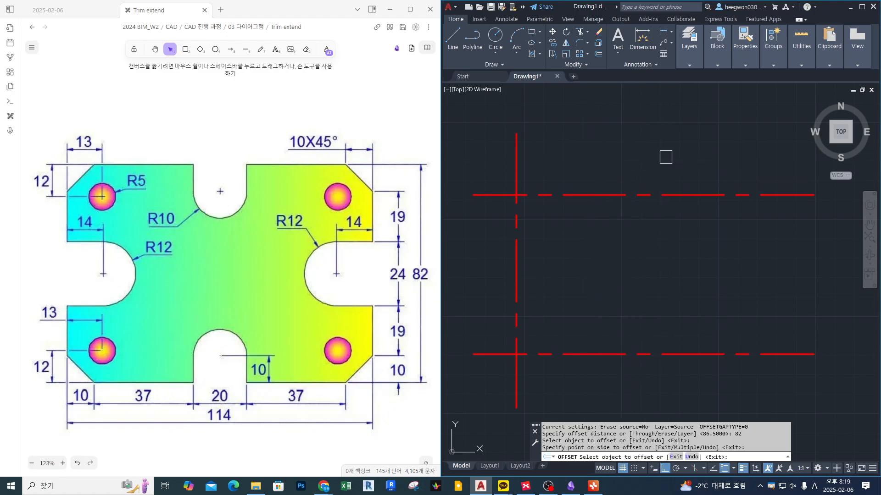
key(Return)
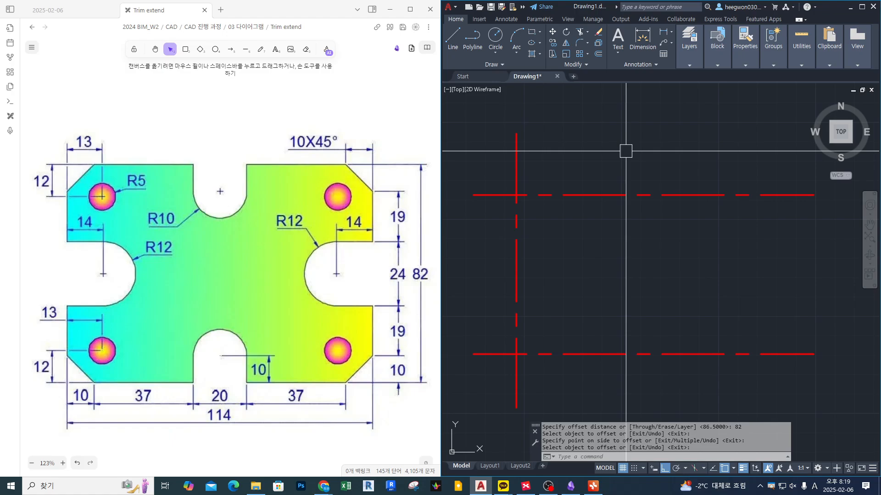
- Offset the vertical centre line to the right by 114
key(Return)
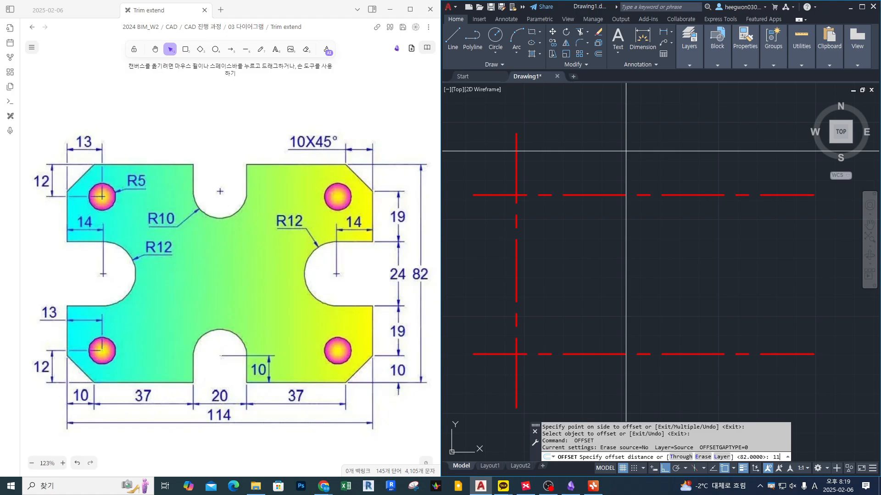
text(114)
key(Return)
click(517, 153)
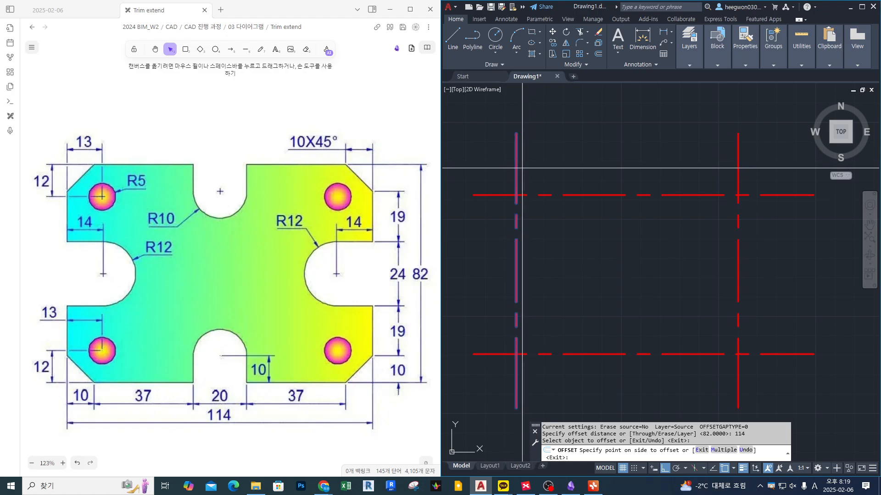
click(787, 160)
key(Return)
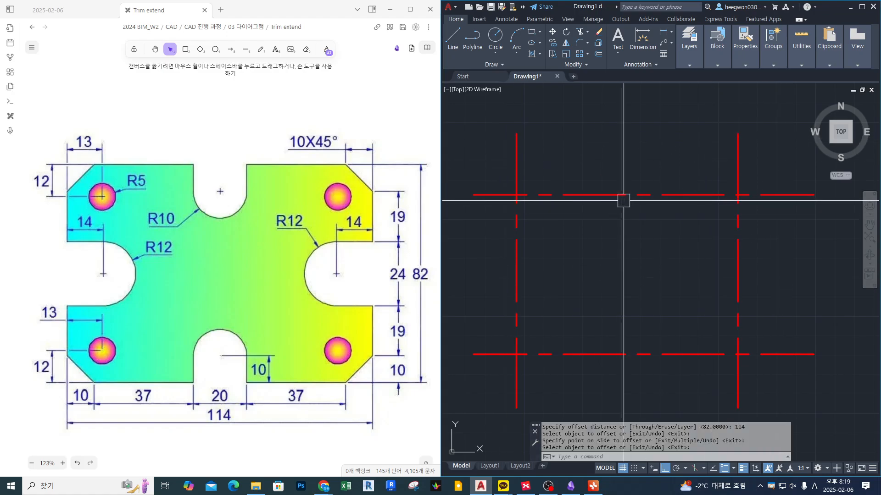
- Make the 굵은선 layer current and draw the plate's outline as a rectangle between opposite centre-line intersections
click(688, 49)
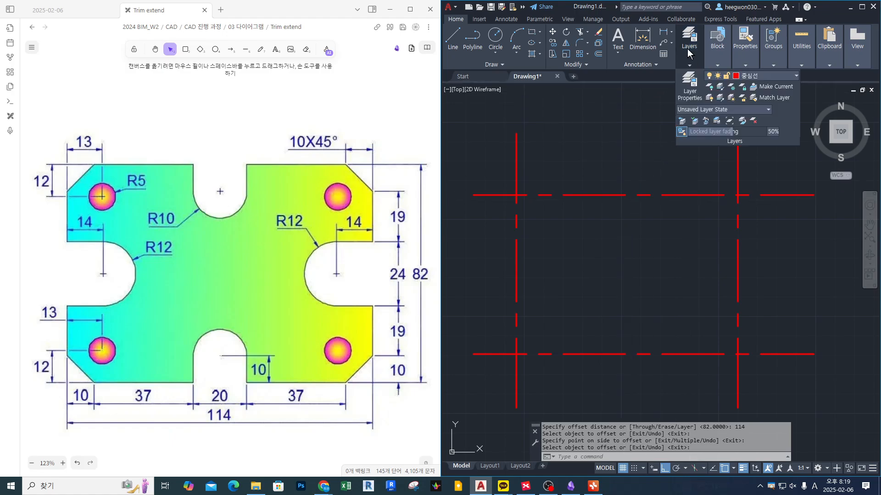
click(761, 77)
click(758, 110)
text(rec)
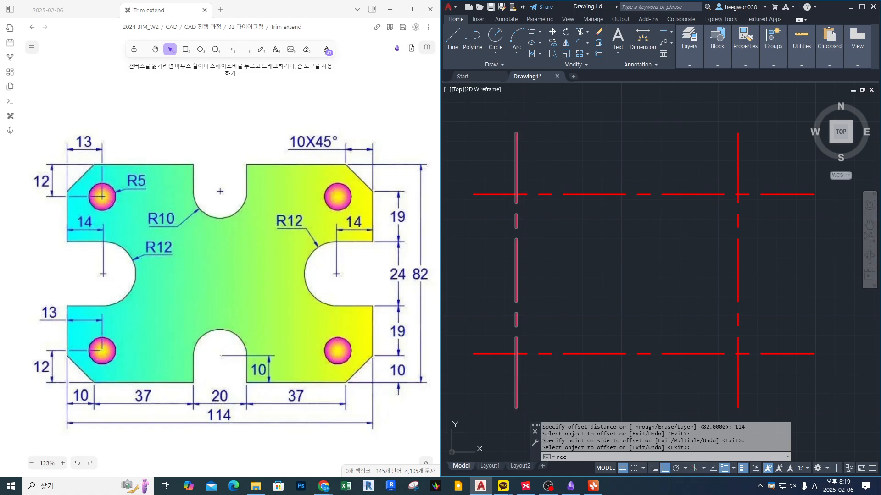
key(Return)
click(517, 194)
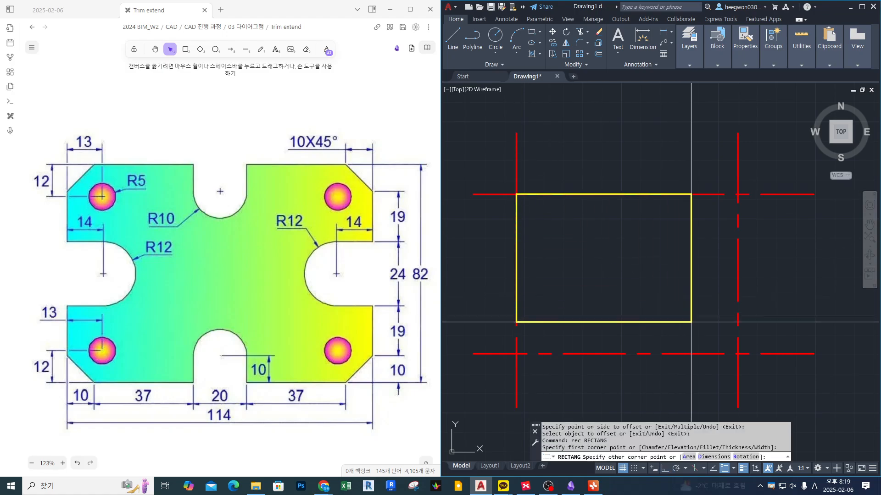
click(738, 354)
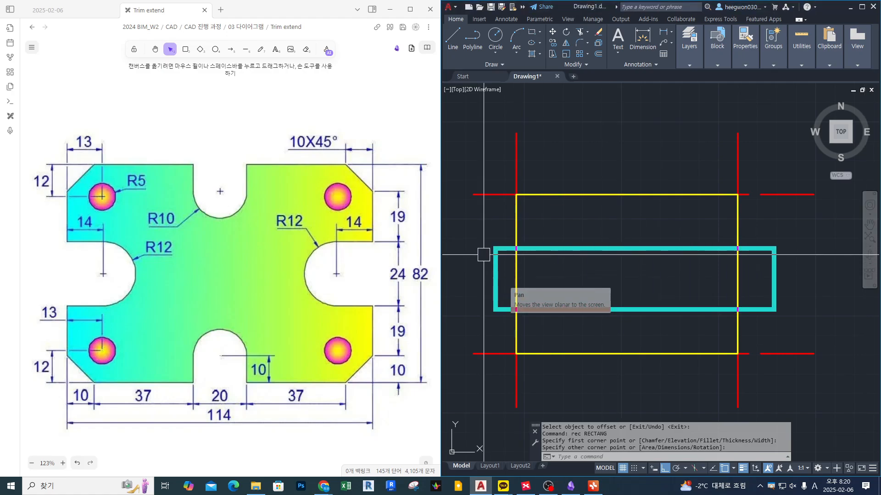
click(775, 310)
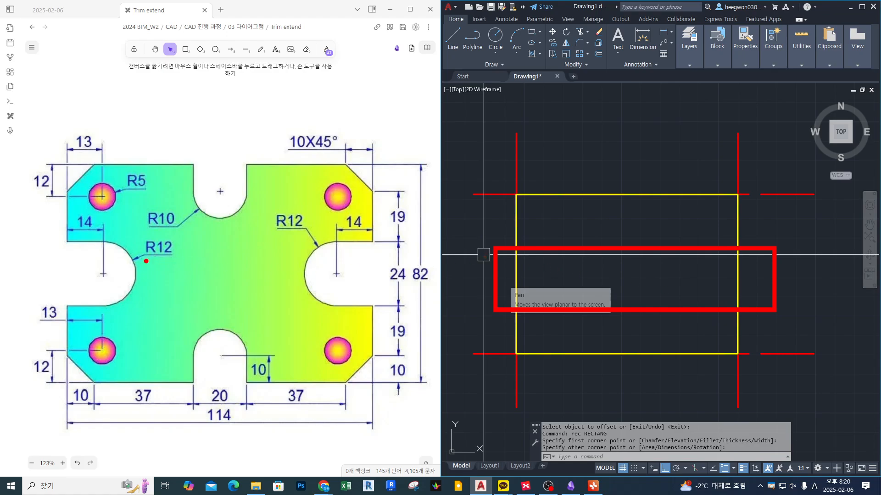
mouse_move(146, 261)
mouse_down()
mouse_move(130, 234)
mouse_move(42, 273)
mouse_up()
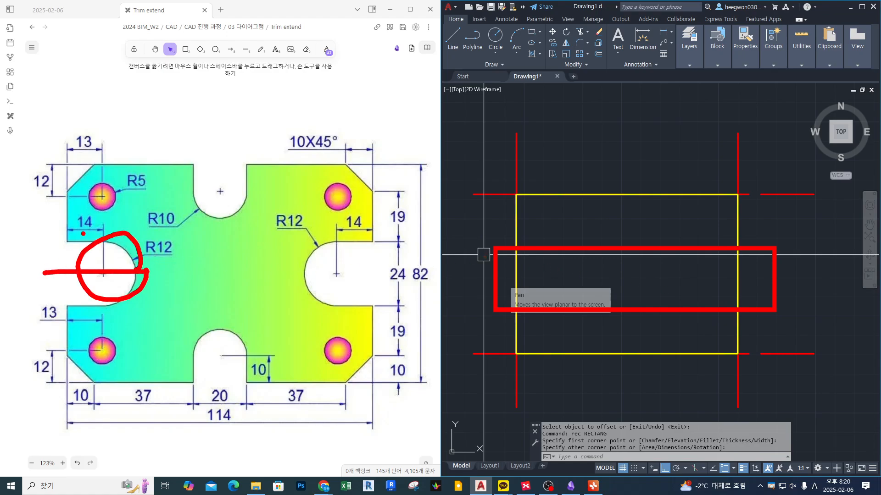
drag(103, 124, 102, 416)
drag(33, 273, 411, 272)
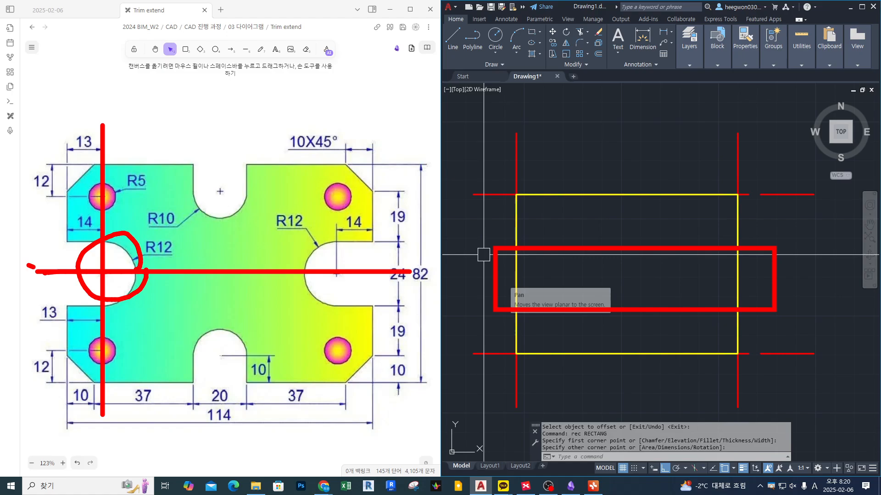
key(Escape)
key(Escape)
key(Escape)
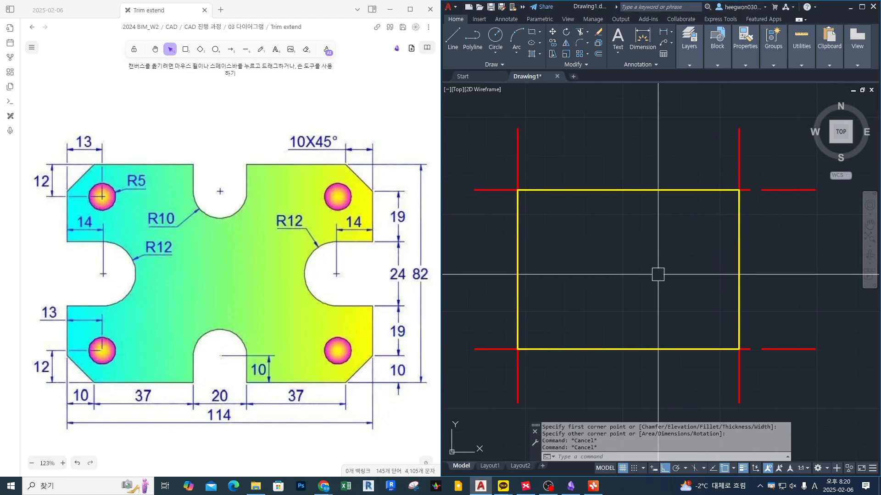
- Offset the plate's left and right vertical centre lines inward by 14 for the side slots
text(o)
key(Return)
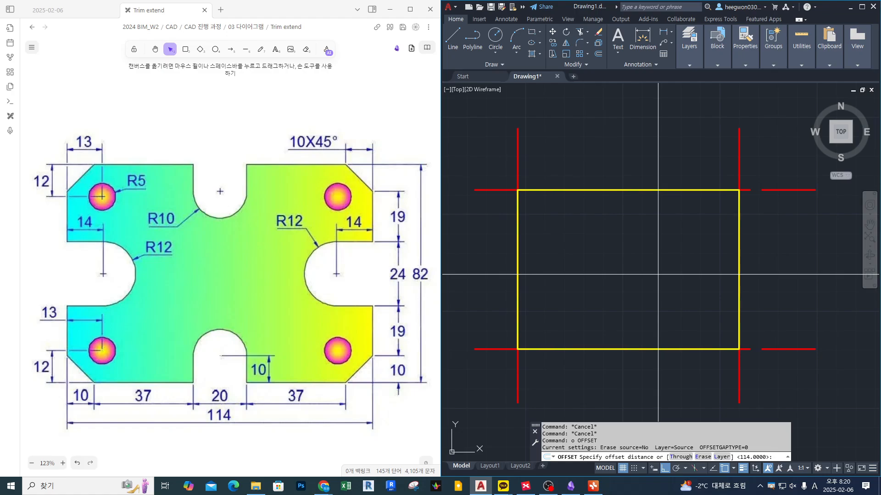
text(14)
key(Return)
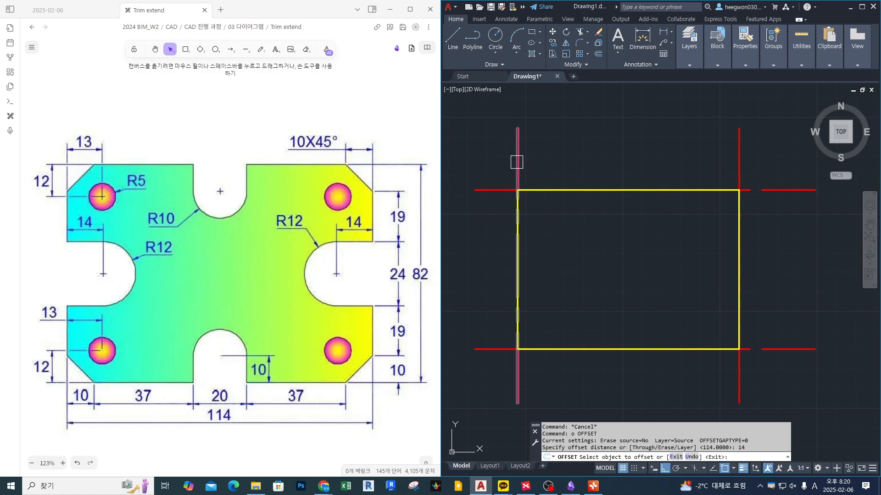
click(518, 161)
click(611, 160)
click(739, 155)
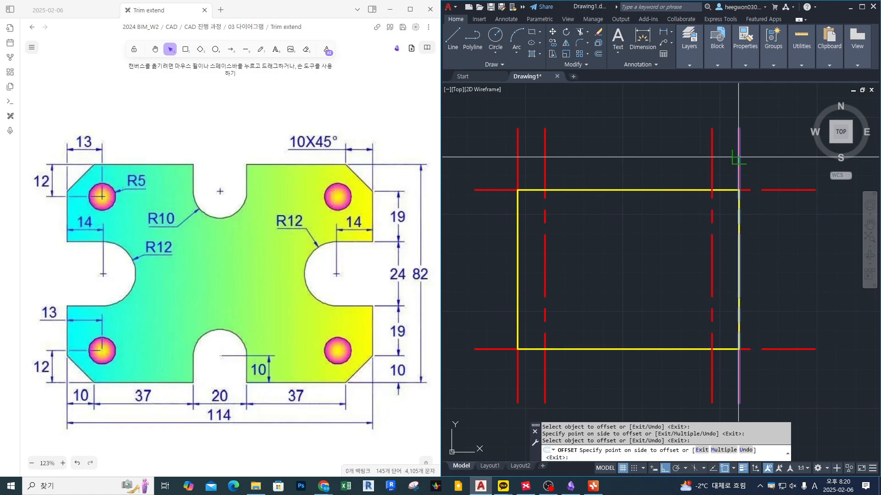
click(647, 143)
key(Return)
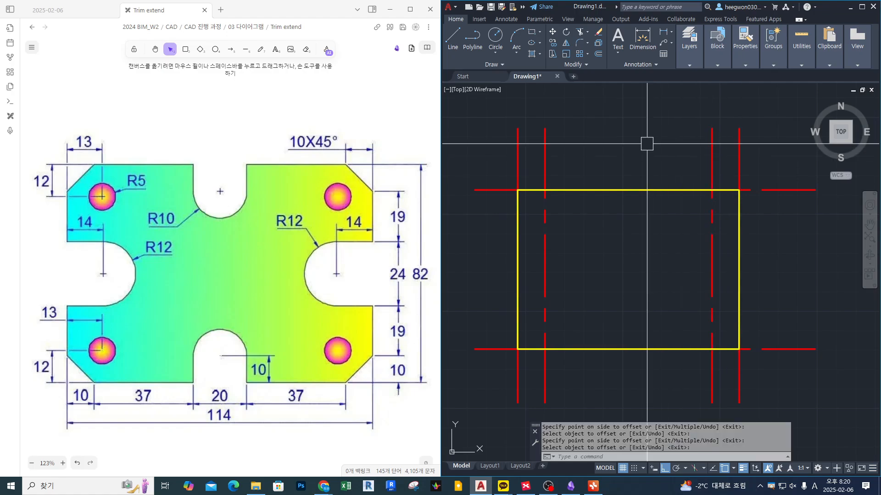
- Offset the upper horizontal centre line downward by 82/2 to mark the plate's mid-height
key(Return)
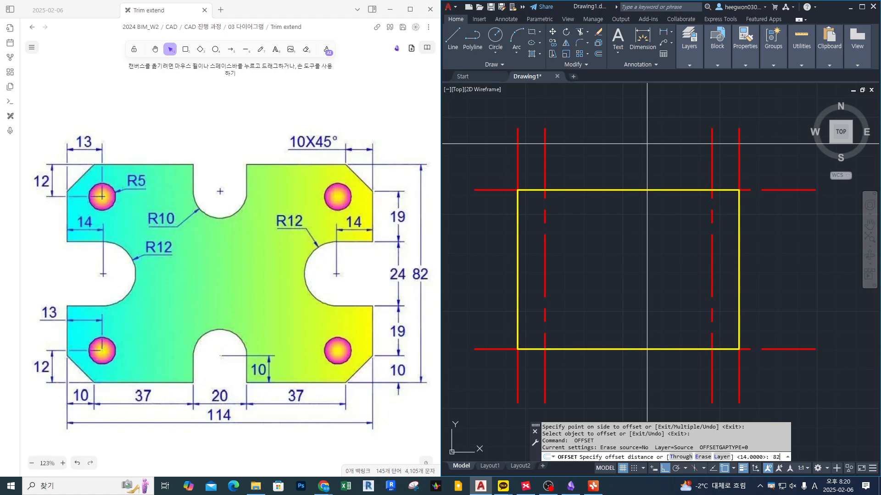
text(82/2)
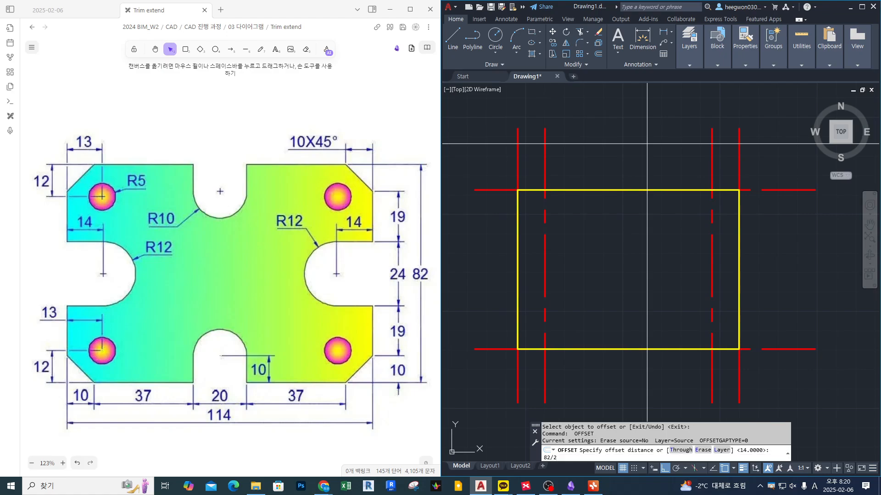
key(Return)
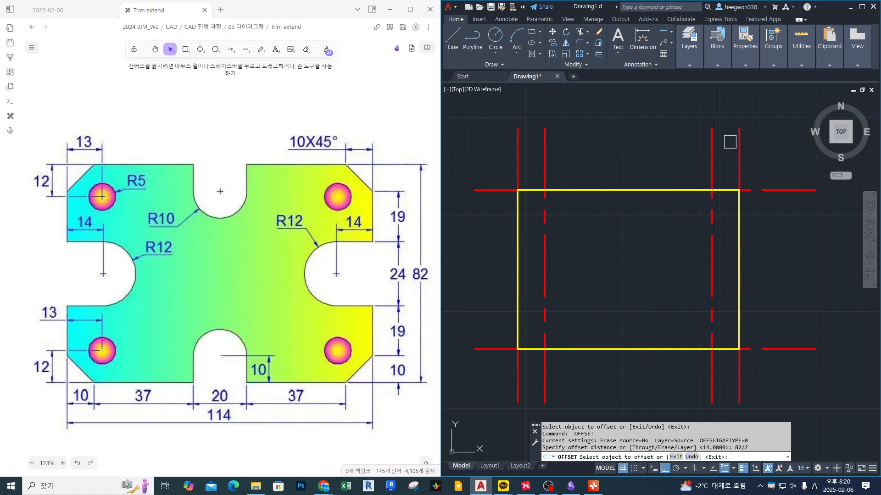
click(763, 184)
click(794, 303)
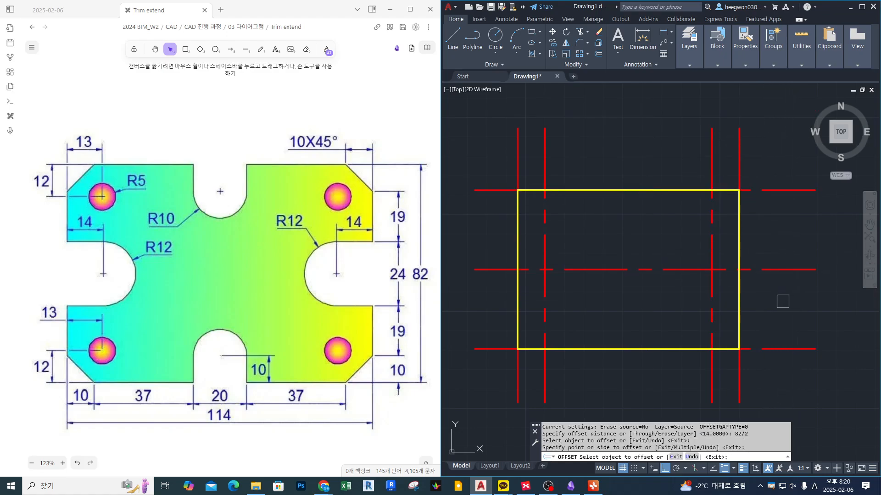
key(Return)
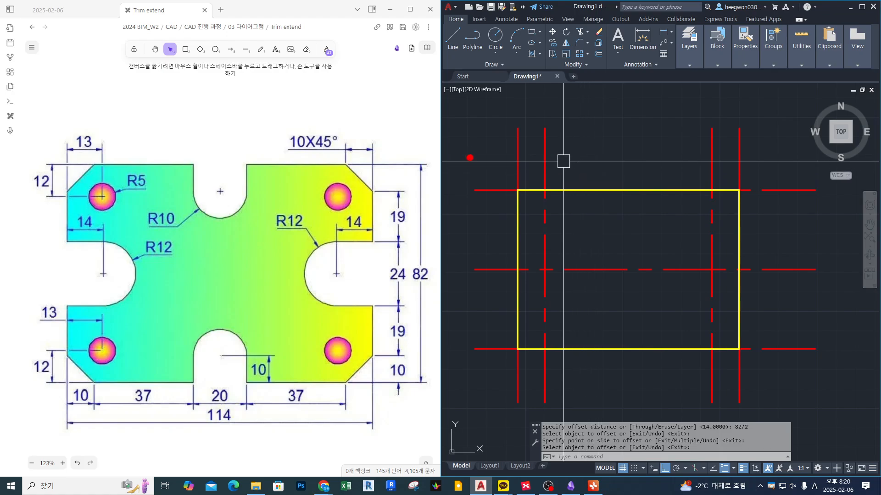
mouse_move(457, 111)
mouse_down()
mouse_move(443, 148)
mouse_move(454, 179)
mouse_move(452, 154)
mouse_up()
mouse_move(475, 118)
mouse_down()
mouse_move(471, 161)
mouse_move(509, 161)
mouse_up()
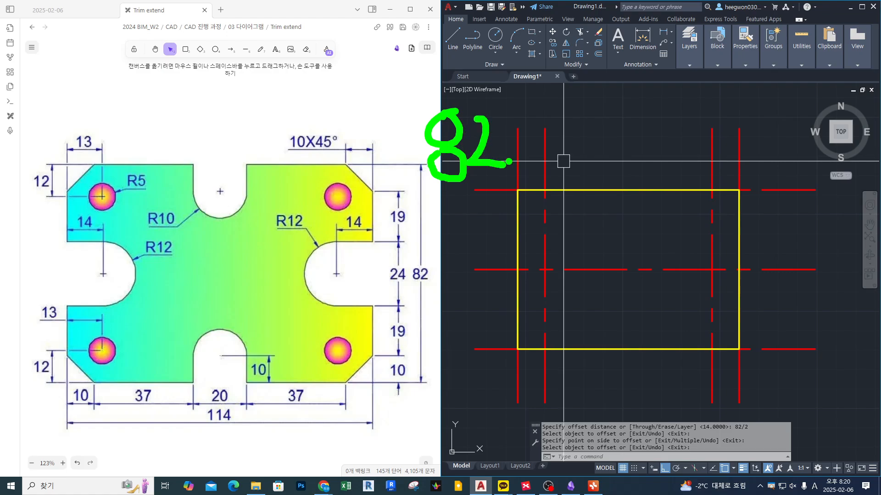
drag(583, 99, 520, 185)
mouse_move(588, 140)
mouse_down()
mouse_move(586, 166)
mouse_move(646, 163)
mouse_up()
drag(415, 197, 663, 195)
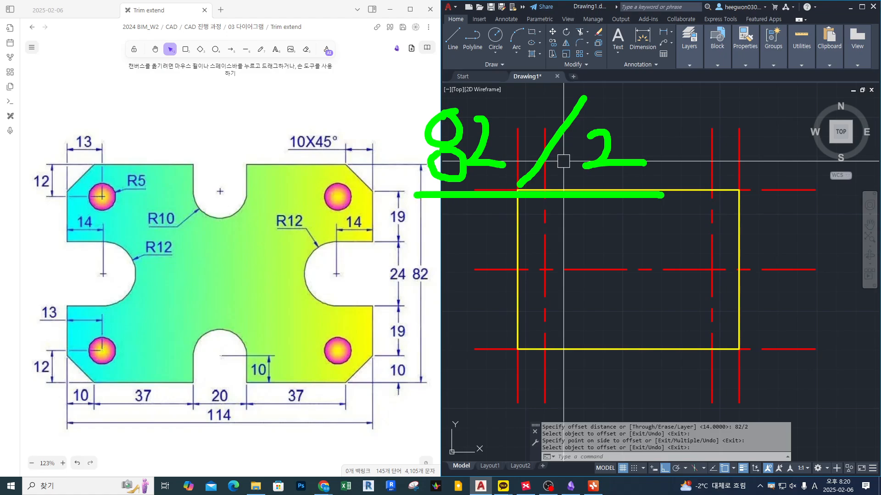
key(Escape)
- Draw two radius 12 circles where the mid-height centre line crosses the right and left inner vertical centre lines
scroll(663, 244, up, 2)
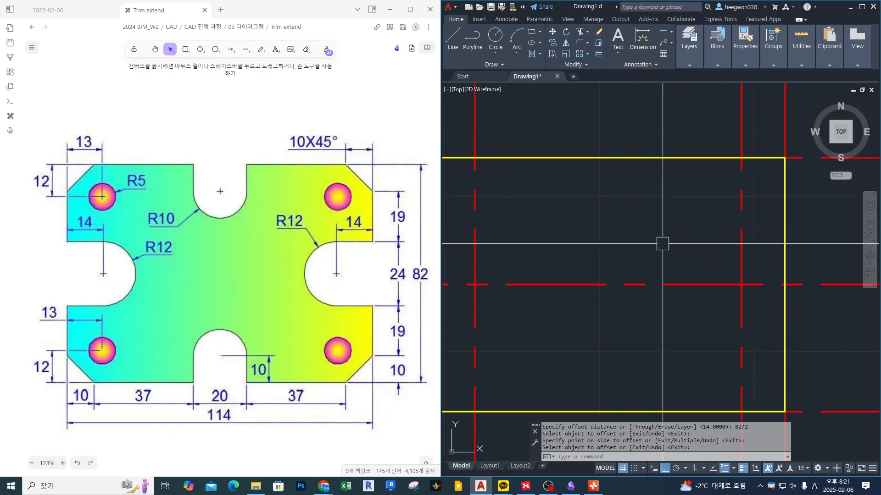
text(c)
key(Return)
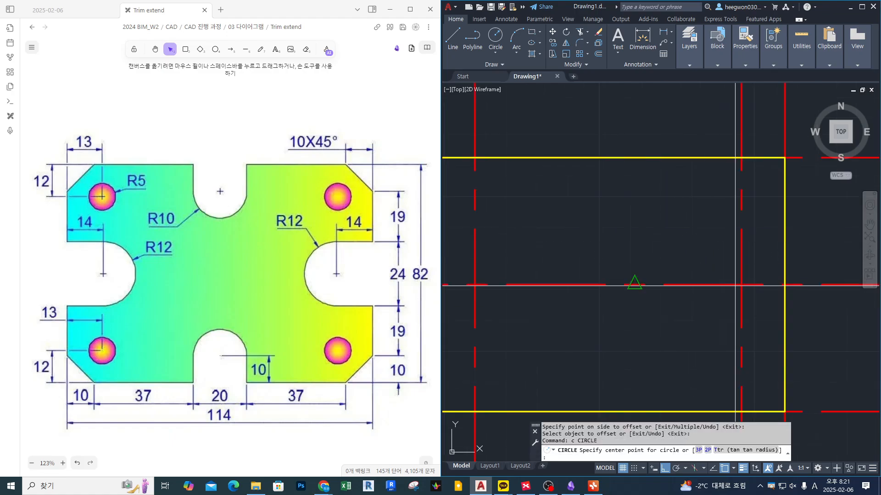
click(740, 284)
text(12)
key(Return)
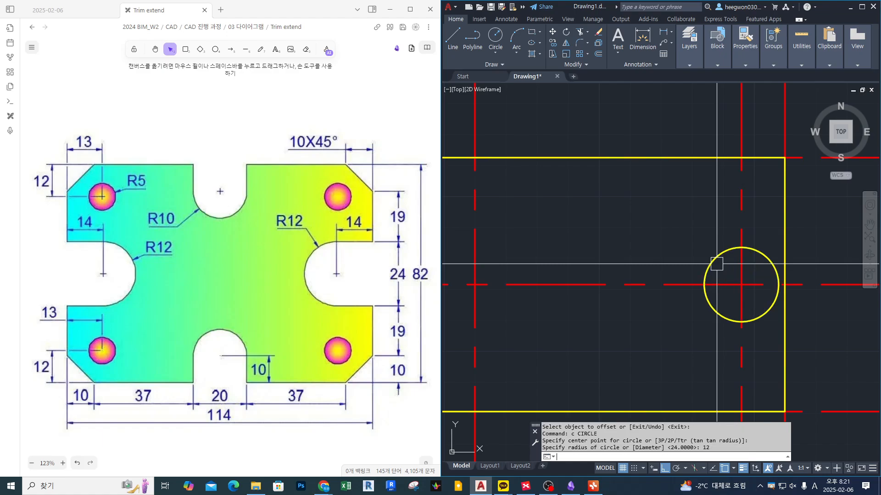
key(Return)
scroll(488, 261, up, 3)
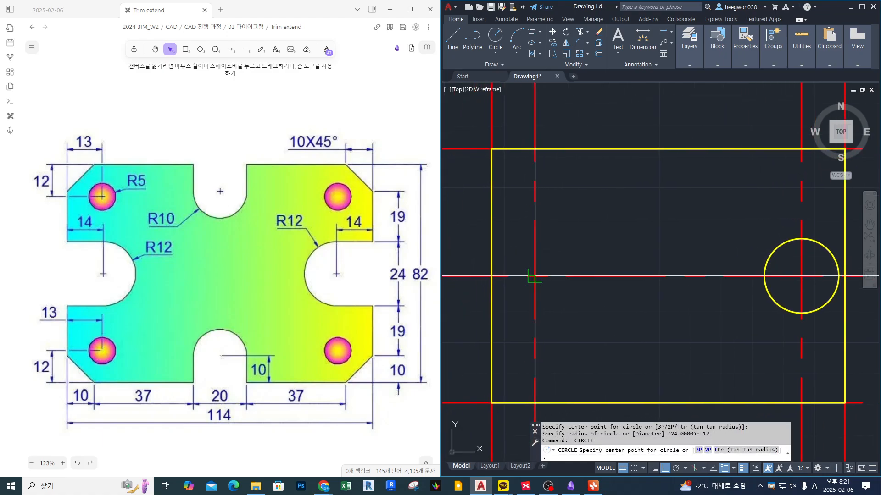
click(535, 275)
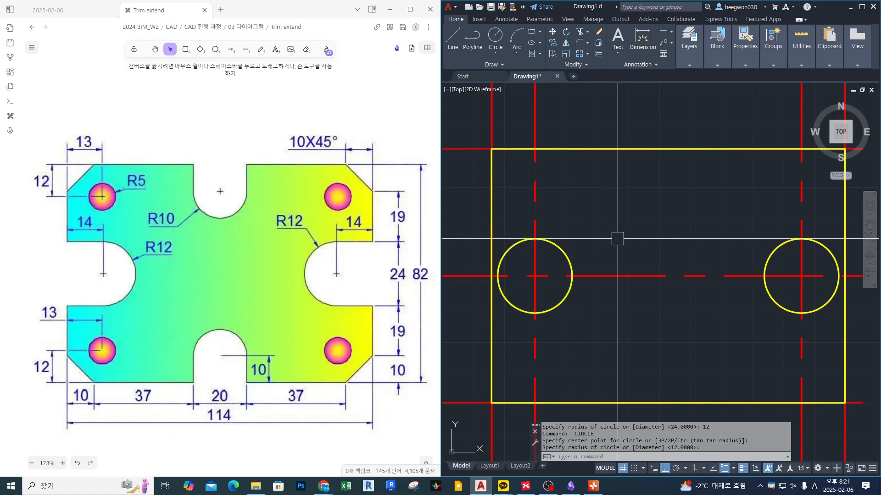
- Draw horizontal lines from the left circle's top and bottom quadrants outward past the plate's left edge
text(1)
key(space)
click(534, 239)
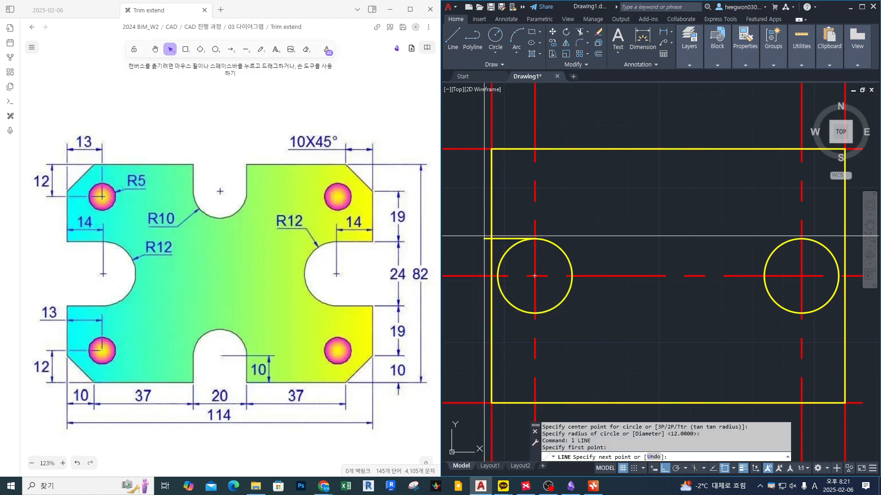
click(461, 239)
key(space)
key(space)
click(534, 313)
click(467, 313)
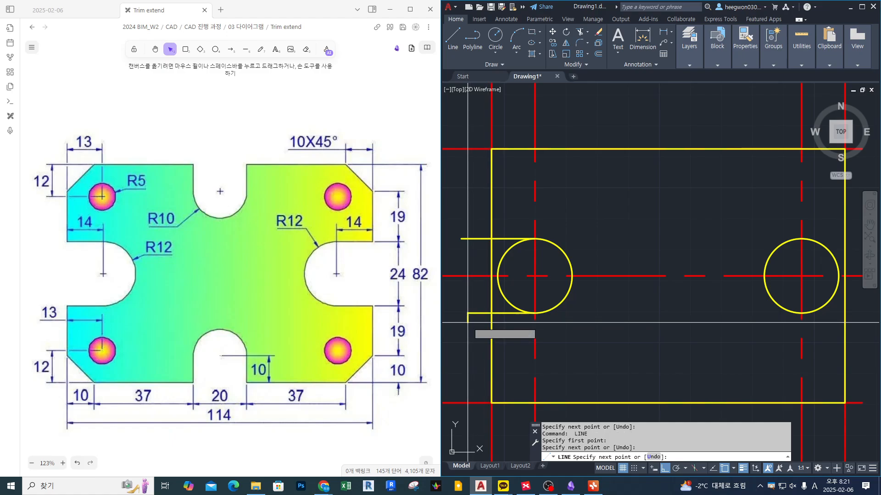
key(space)
- Draw a horizontal line from the right circle's bottom quadrant past the plate's right edge, and start another line at its top quadrant
middle_drag(797, 307, 734, 303)
key(space)
click(737, 308)
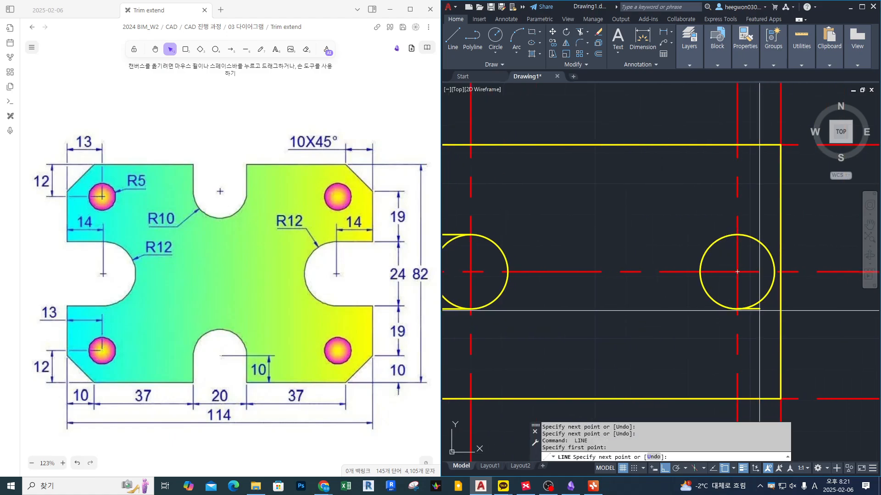
click(798, 303)
key(space)
key(space)
click(737, 235)
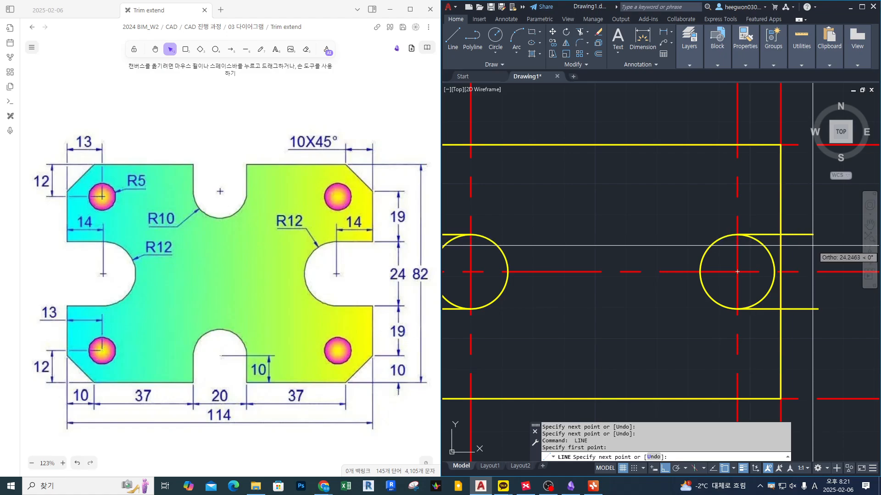
- Try ending the upper slot line on the plate's right edge with Ortho toggled off and on, and undo the point placed there
scroll(812, 245, up, 5)
middle_drag(753, 242, 727, 251)
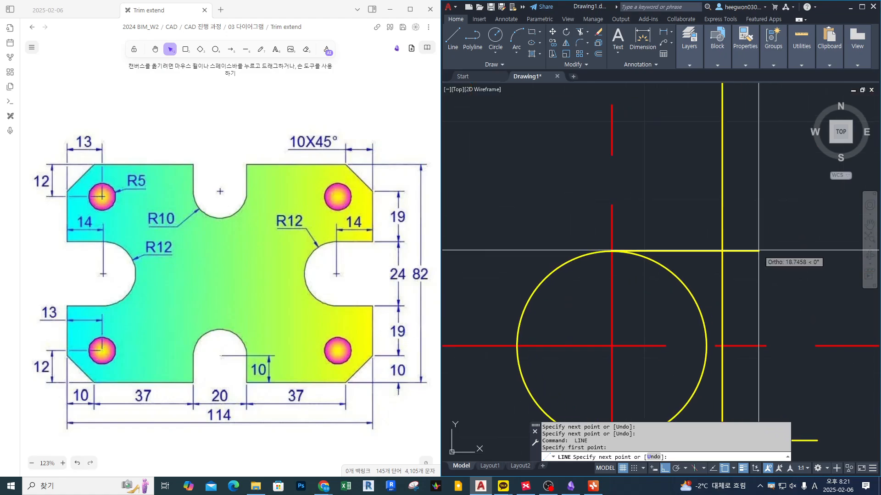
click(726, 250)
scroll(715, 271, down, 5)
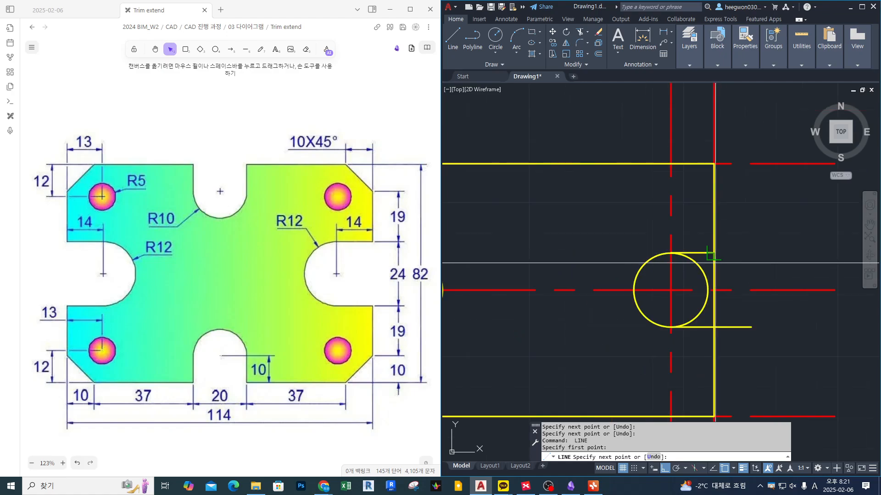
key(F8)
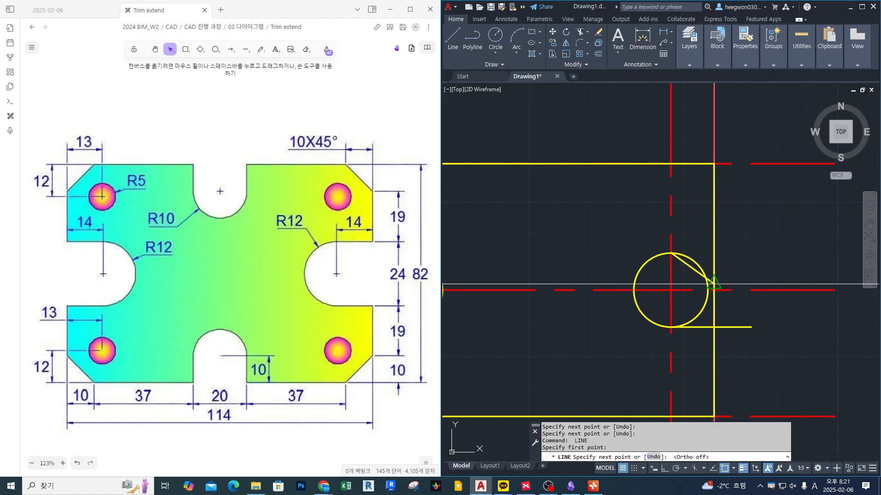
scroll(720, 273, up, 4)
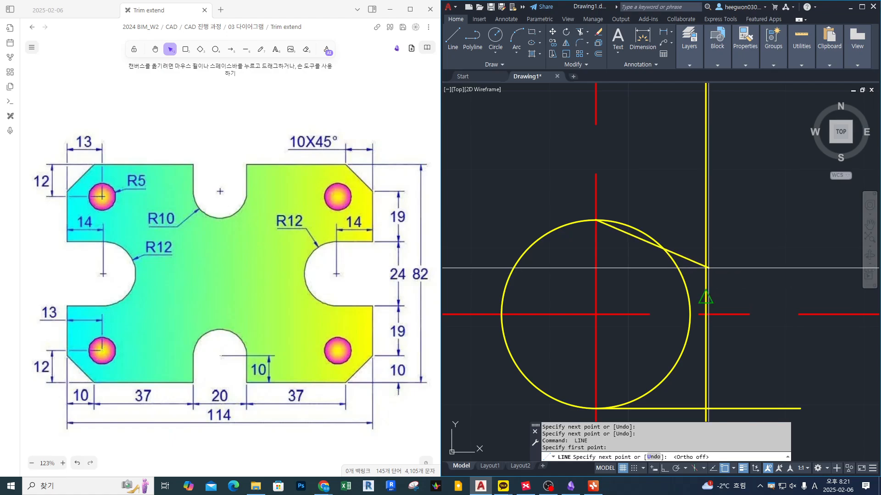
key(F8)
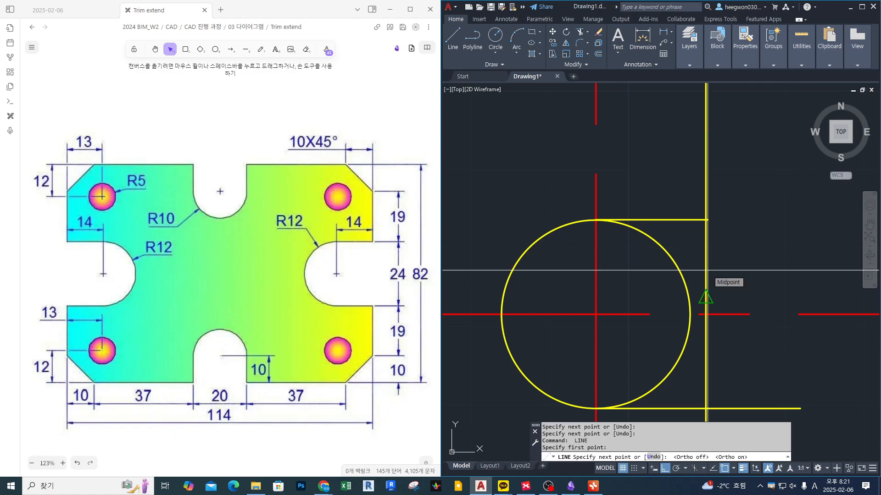
mouse_move(604, 221)
mouse_down()
mouse_move(736, 222)
mouse_move(717, 235)
mouse_up()
mouse_move(725, 302)
mouse_down()
mouse_move(717, 317)
mouse_move(731, 279)
mouse_move(727, 298)
mouse_up()
key(Escape)
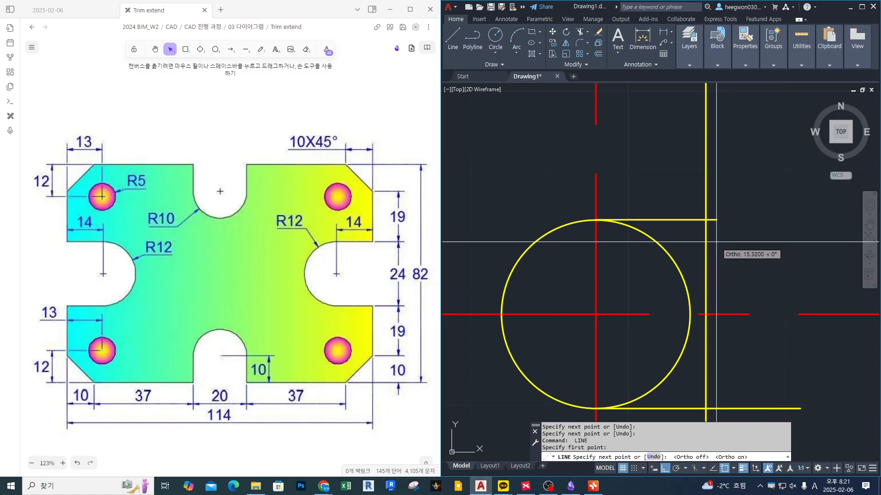
click(706, 280)
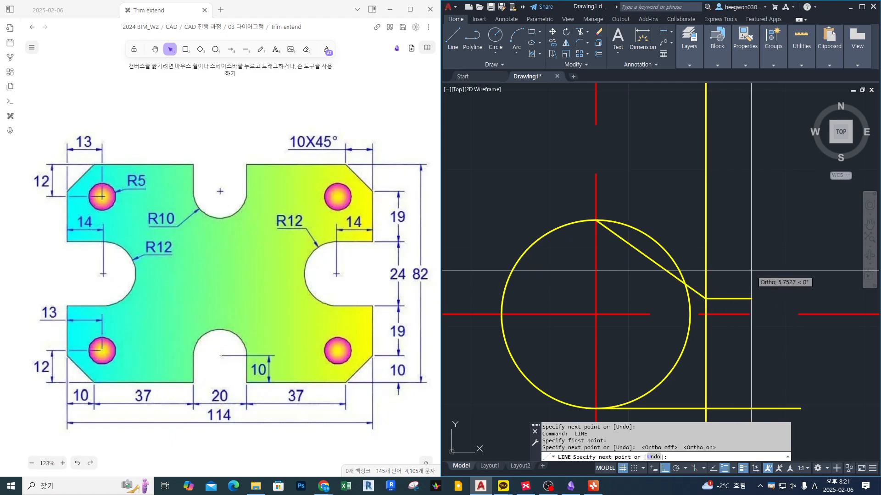
key(ctrl+z)
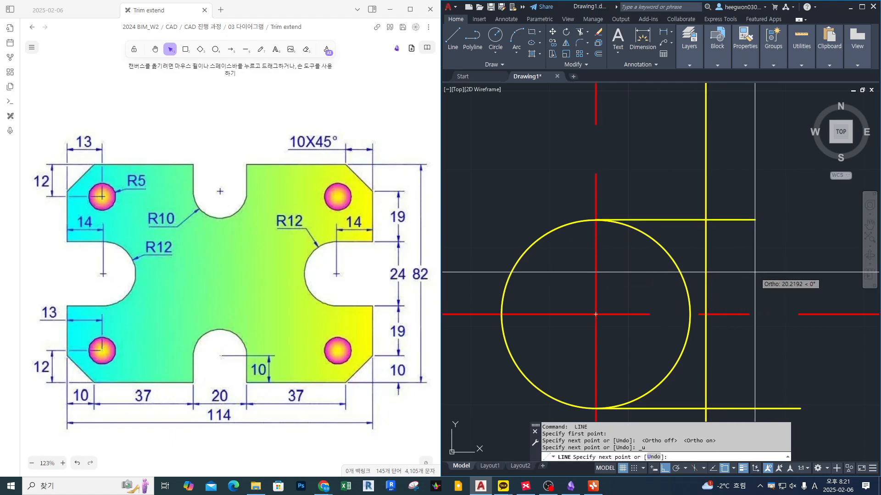
- End the right circle's upper horizontal line beyond the plate's right edge
scroll(734, 238, down, 2)
click(780, 244)
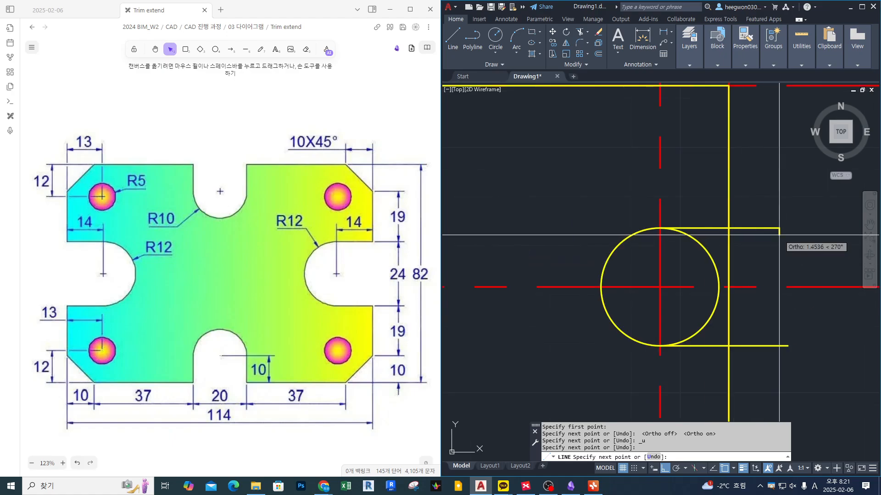
key(Return)
- Trim the right slot's overhanging lines, the plate edge across its opening and the outer half of its circle
scroll(780, 248, down, 2)
middle_drag(707, 258, 770, 257)
scroll(770, 257, down, 2)
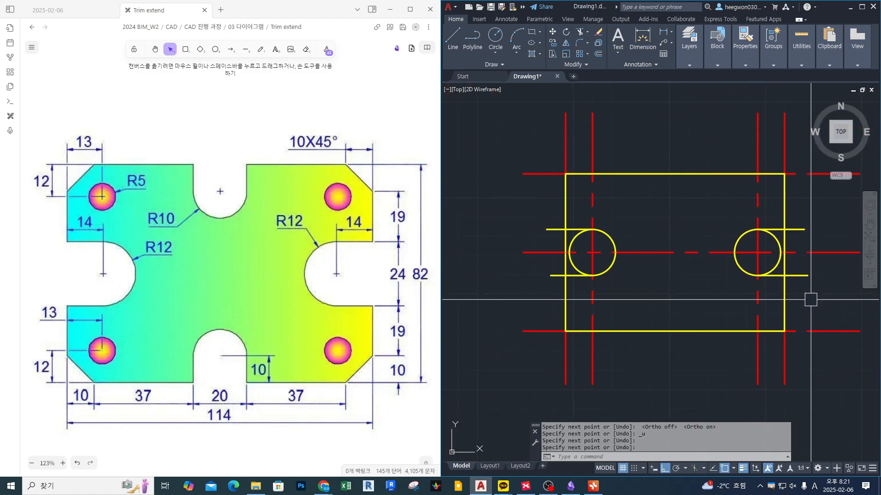
text(tr)
key(Return)
click(801, 232)
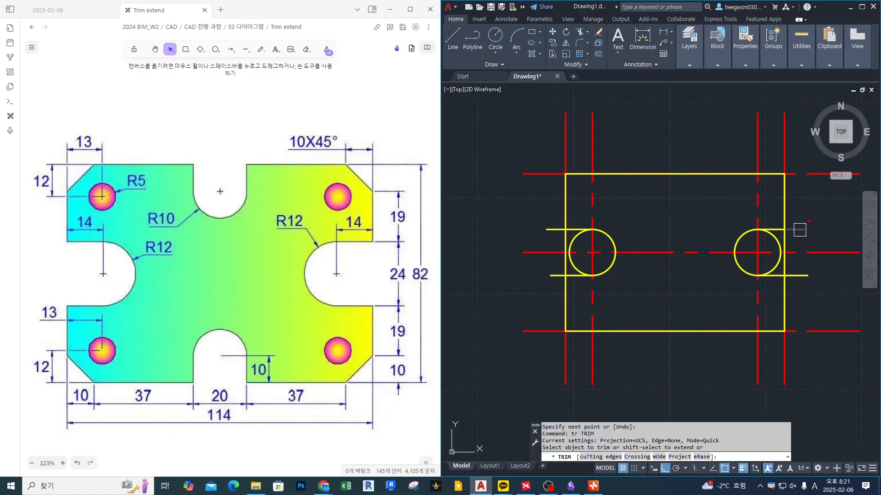
click(803, 276)
click(785, 242)
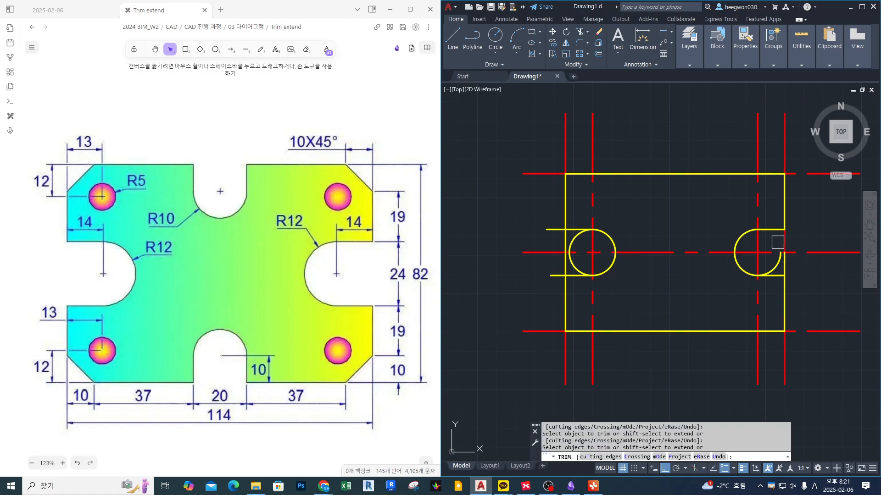
click(778, 242)
scroll(793, 250, up, 4)
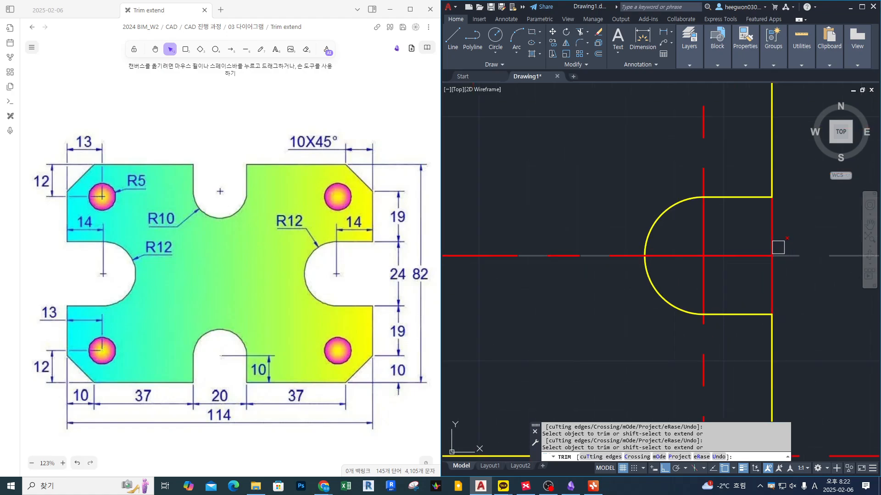
click(759, 231)
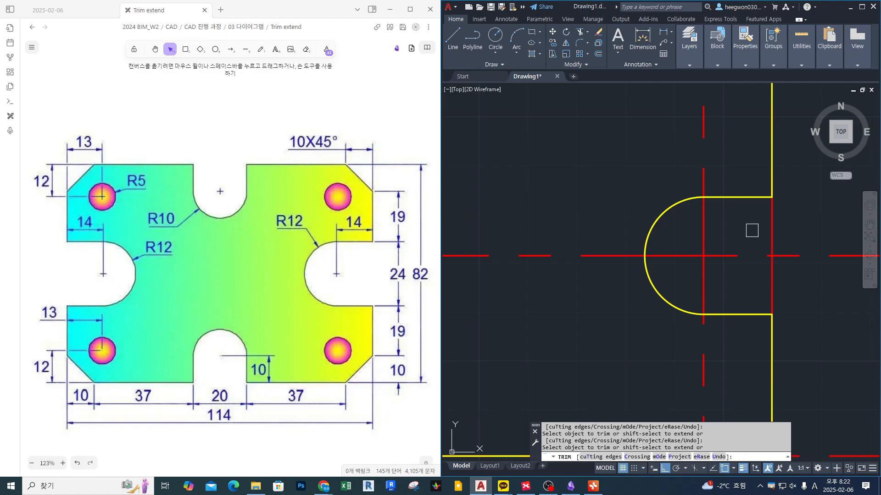
- Trim the left slot's overhanging lines, the plate edge across its opening and the outer half of its circle
scroll(752, 230, down, 5)
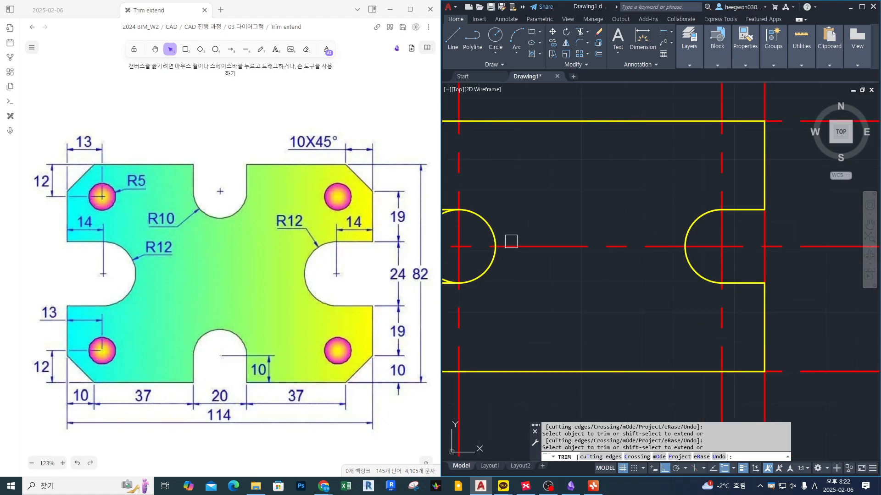
scroll(568, 200, up, 5)
click(551, 196)
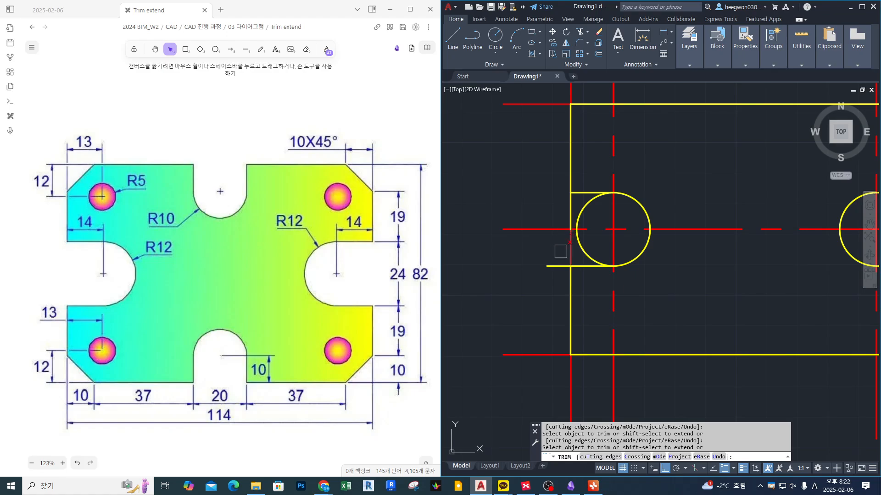
click(558, 265)
click(567, 211)
click(569, 248)
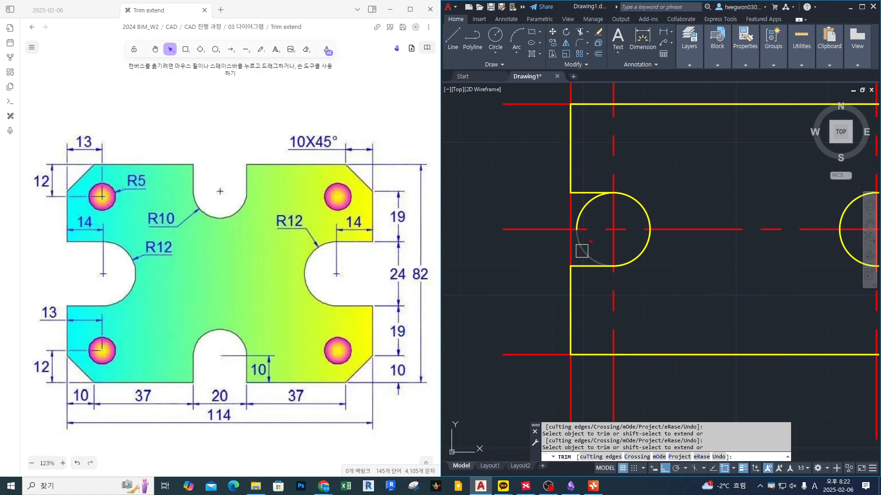
click(580, 246)
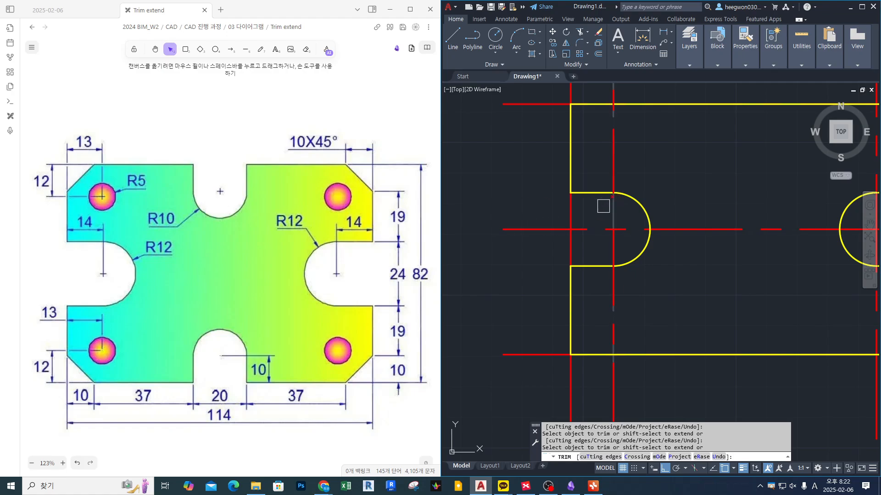
key(space)
- Offset the plate's left vertical centre line to the right by 114/2 to mark the plate's mid-width
scroll(639, 204, down, 2)
middle_drag(639, 205, 580, 229)
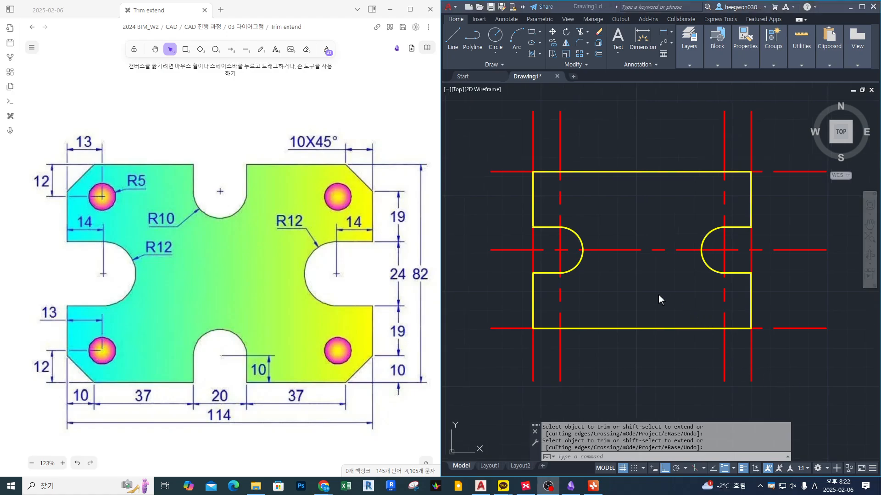
click(659, 293)
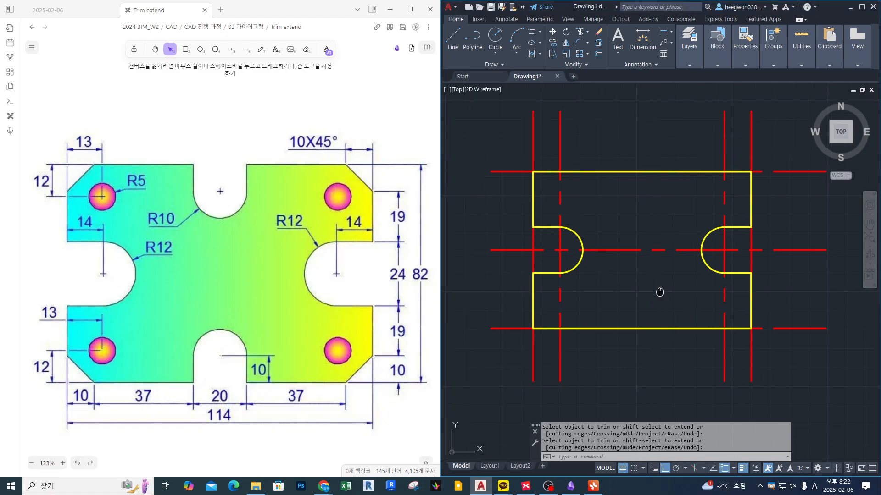
text(o)
key(space)
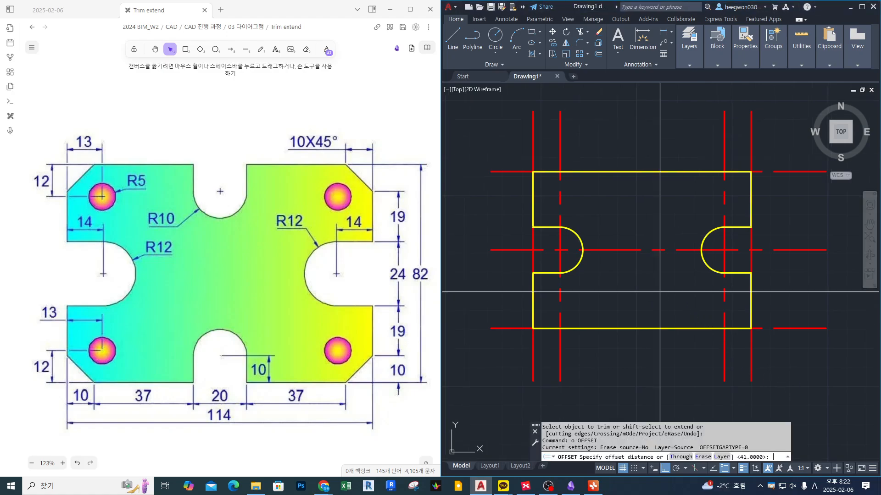
text(114/2)
key(Return)
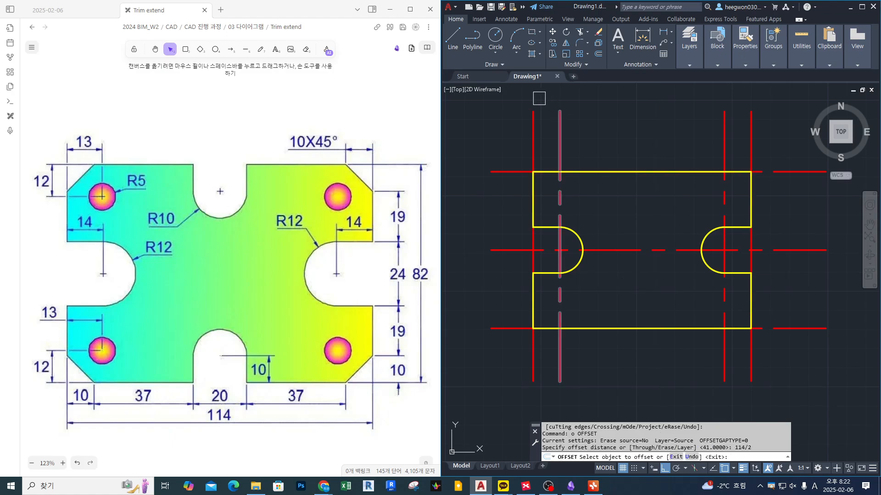
click(533, 151)
key(Escape)
key(Escape)
text(O)
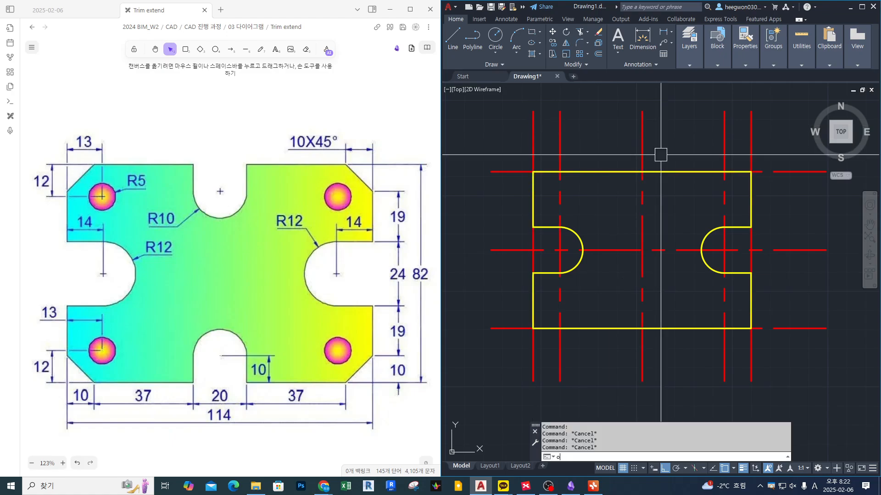
- Offset the plate's top and bottom horizontal centre lines inward by 10
key(space)
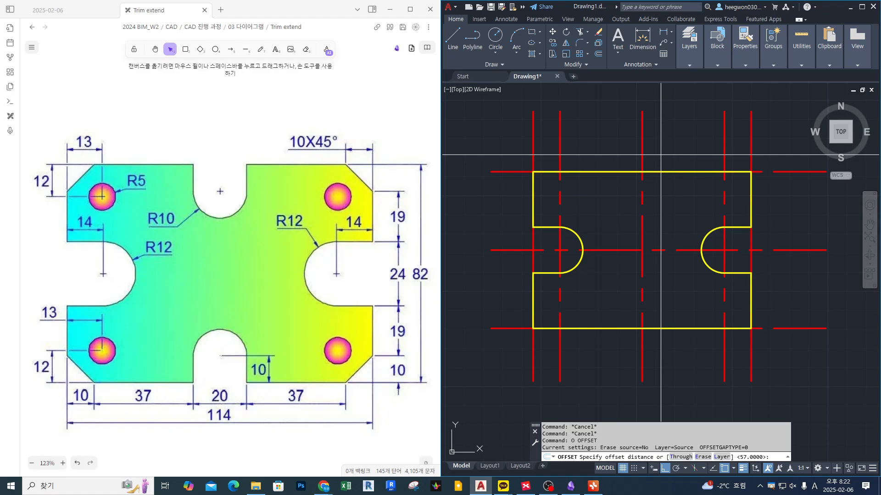
text(10)
key(Return)
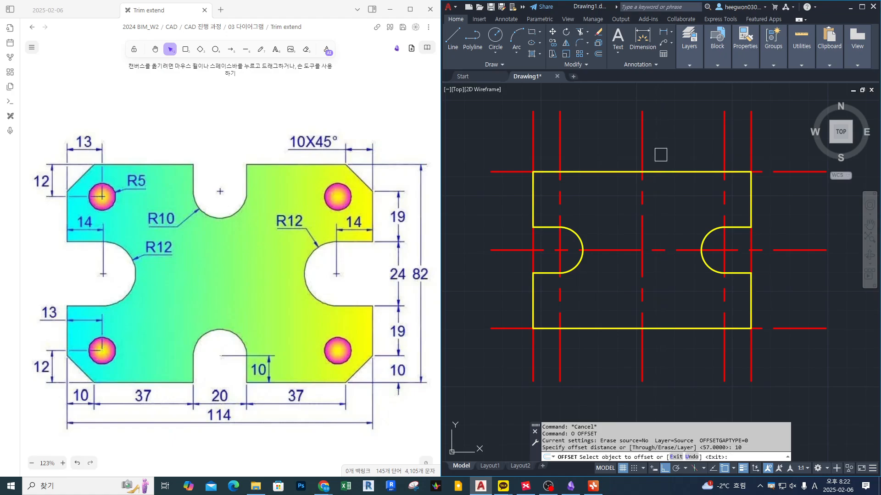
click(508, 173)
click(507, 210)
click(505, 326)
click(505, 294)
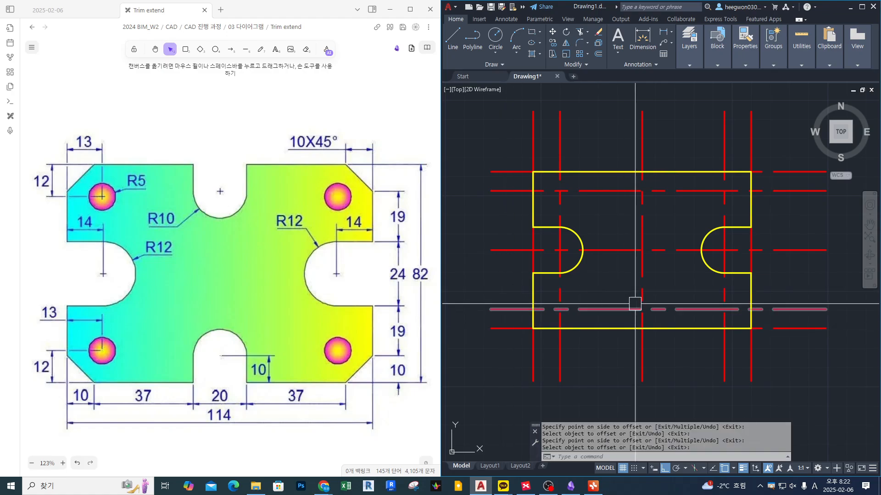
- Draw two circles of radius 10 on the mid-width centre line, centred where it crosses the lower and upper offset lines
key(space)
text(c)
key(space)
click(642, 309)
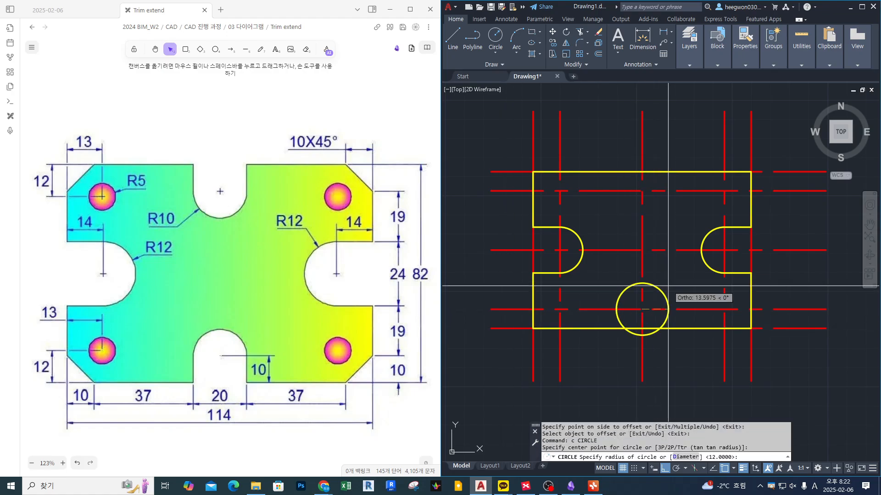
key(Return)
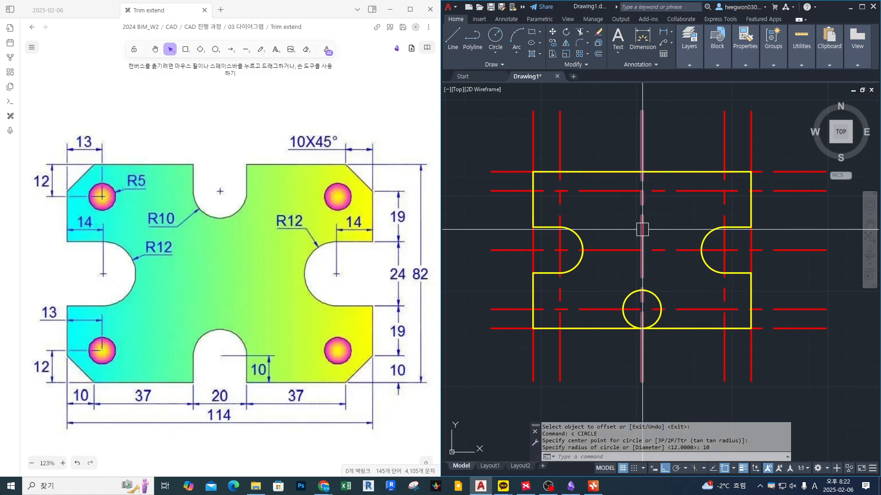
key(space)
click(642, 191)
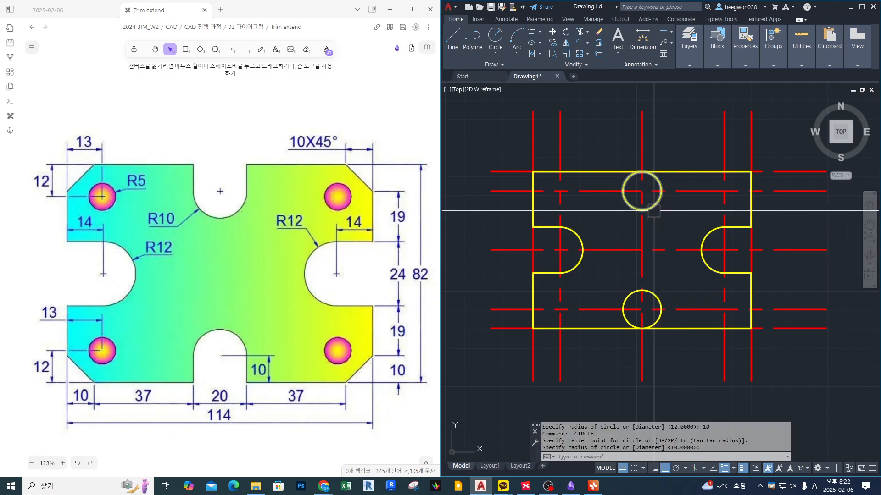
middle_drag(653, 210, 655, 213)
text(l)
key(space)
click(663, 194)
key(Escape)
- Draw vertical lines from the upper circle's right and left quadrants up beyond the plate's top edge
key(space)
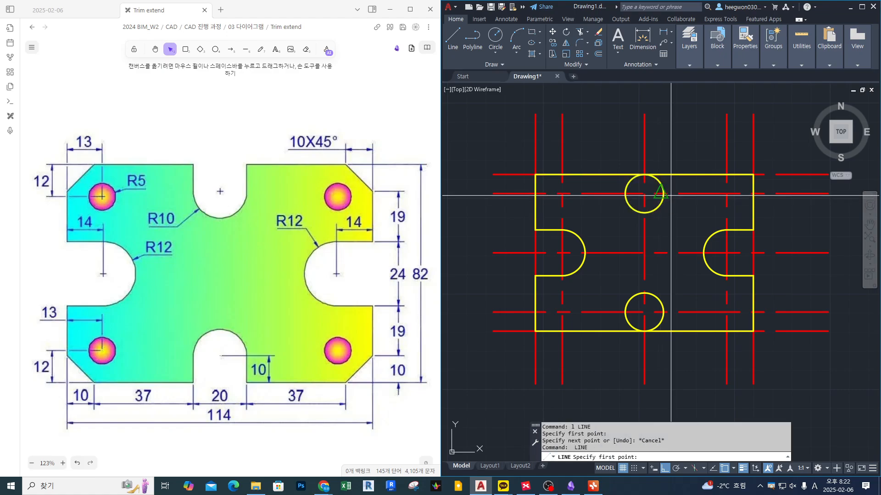
scroll(664, 194, up, 3)
click(650, 194)
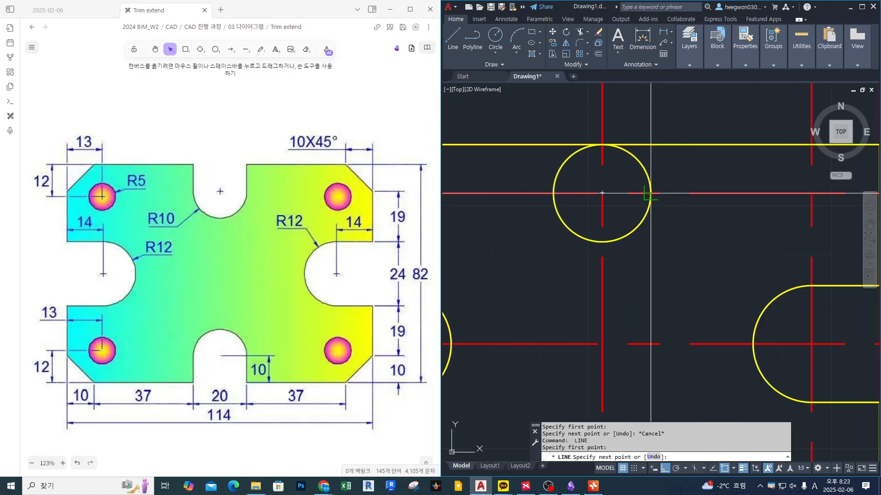
click(650, 106)
key(space)
key(space)
click(553, 193)
click(563, 118)
key(space)
- Draw vertical lines from the lower circle's left and right quadrants down beyond the plate's bottom edge
key(space)
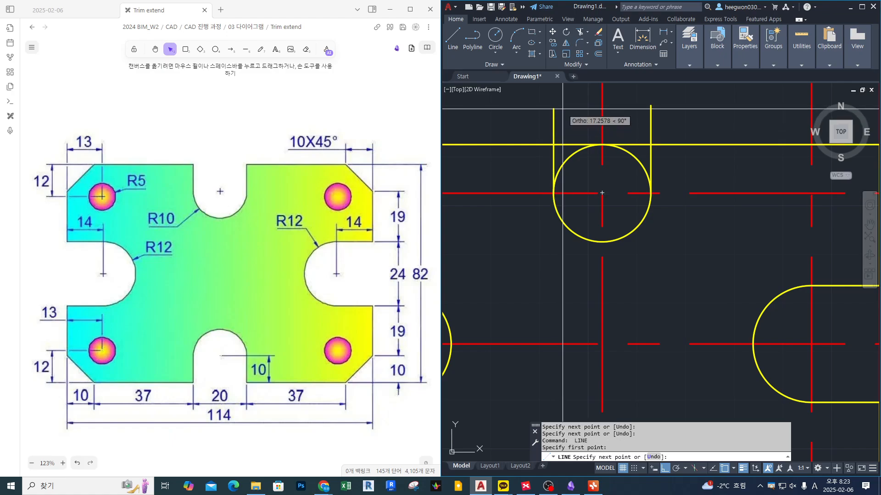
scroll(578, 193, down, 3)
scroll(585, 211, up, 4)
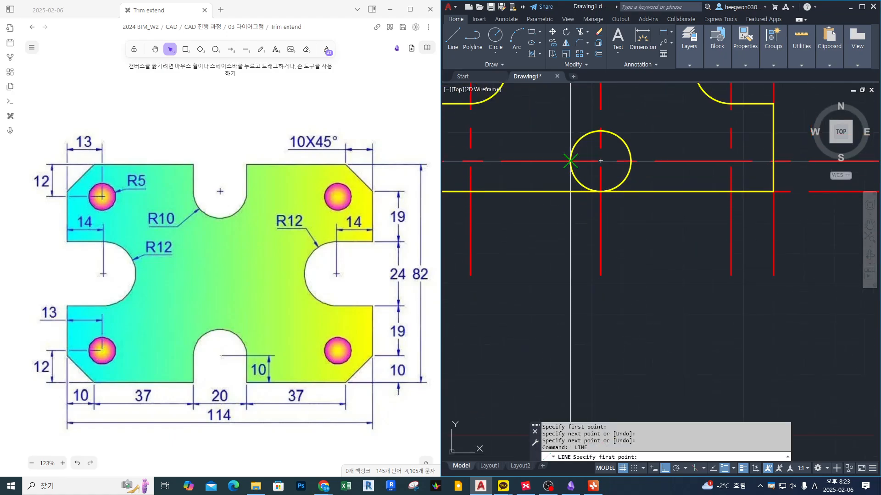
click(570, 161)
click(570, 218)
key(space)
key(space)
click(630, 161)
click(631, 191)
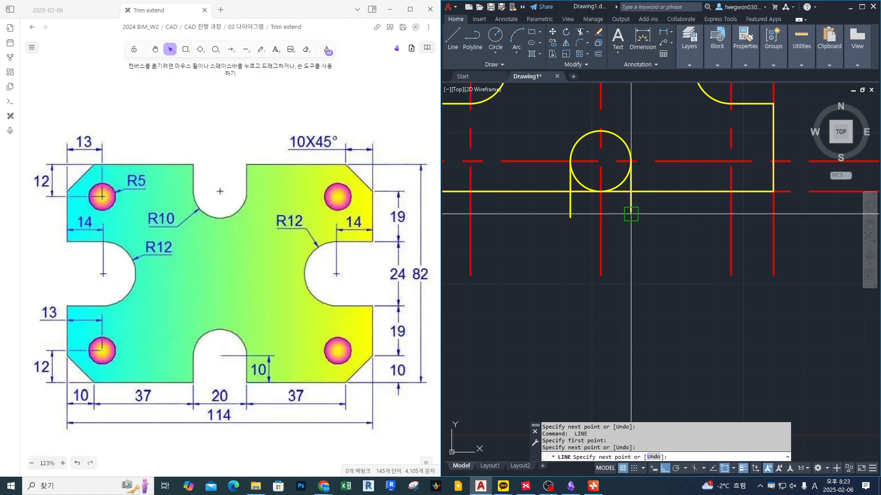
key(space)
text(tr)
key(space)
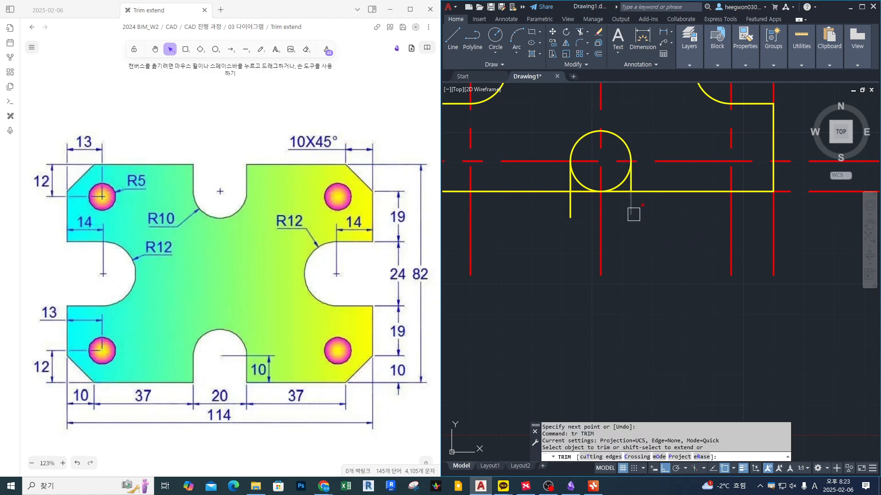
middle_drag(633, 214, 656, 269)
key(Escape)
key(Escape)
key(Escape)
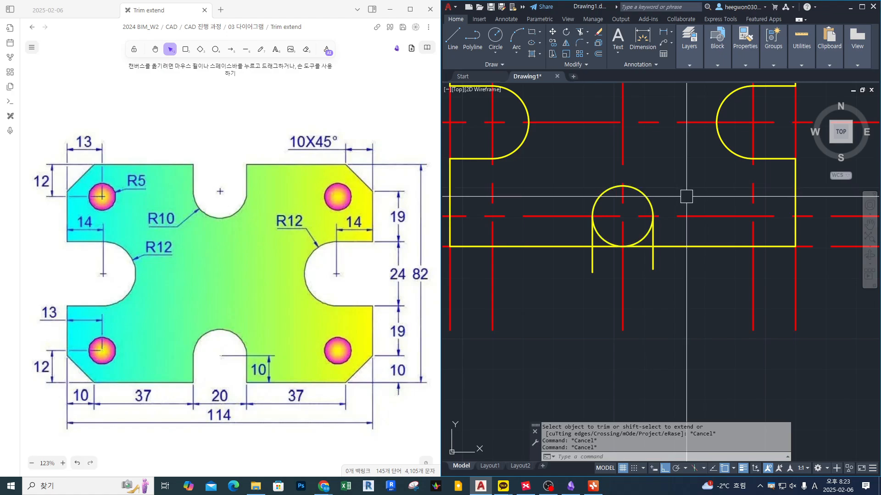
- Lock the centre line layer 중심선 by picking one of its red lines
click(685, 58)
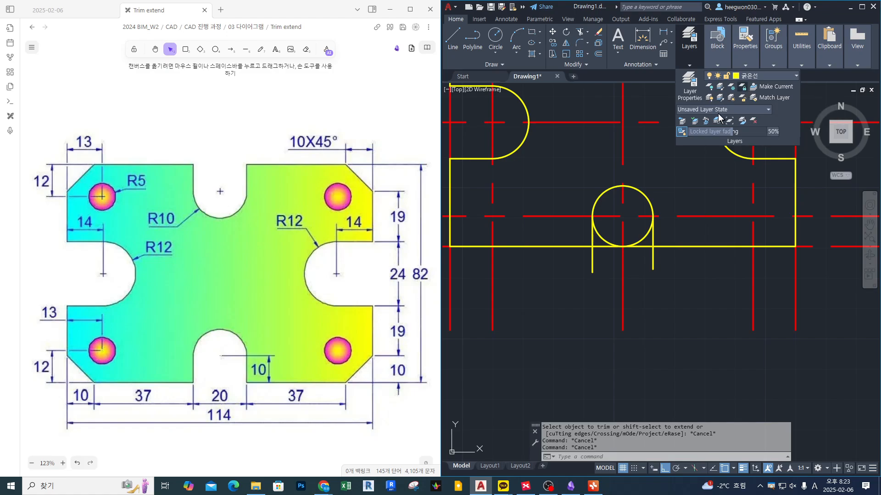
click(743, 87)
click(689, 216)
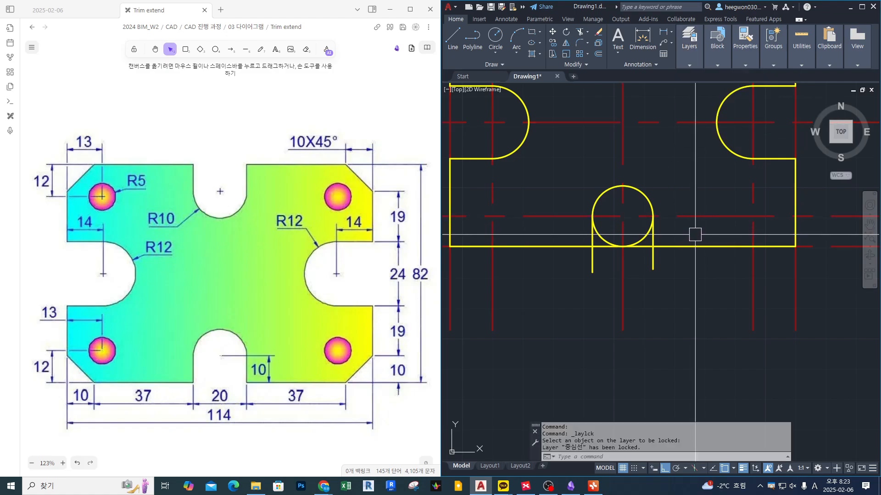
- Trim the bottom slot's overhanging lines, the plate edge across its opening and the lower half of its circle
text(tr)
key(space)
scroll(660, 251, up, 4)
click(678, 262)
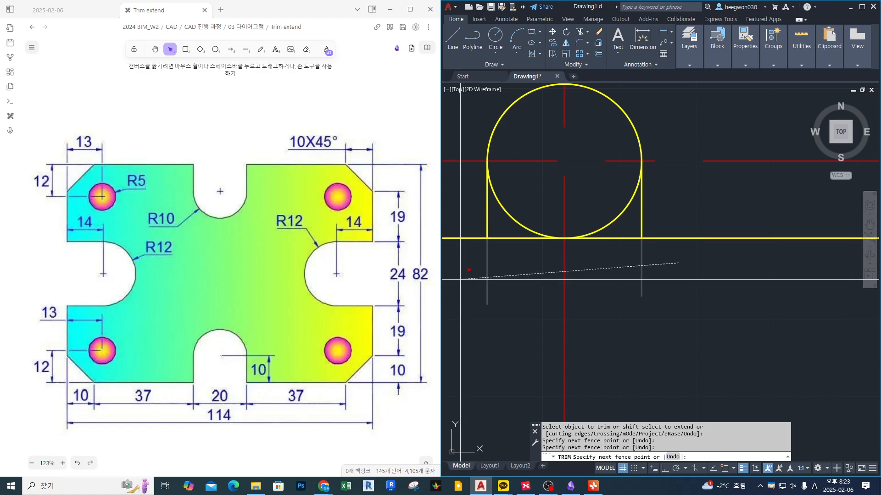
click(464, 280)
click(530, 201)
click(516, 285)
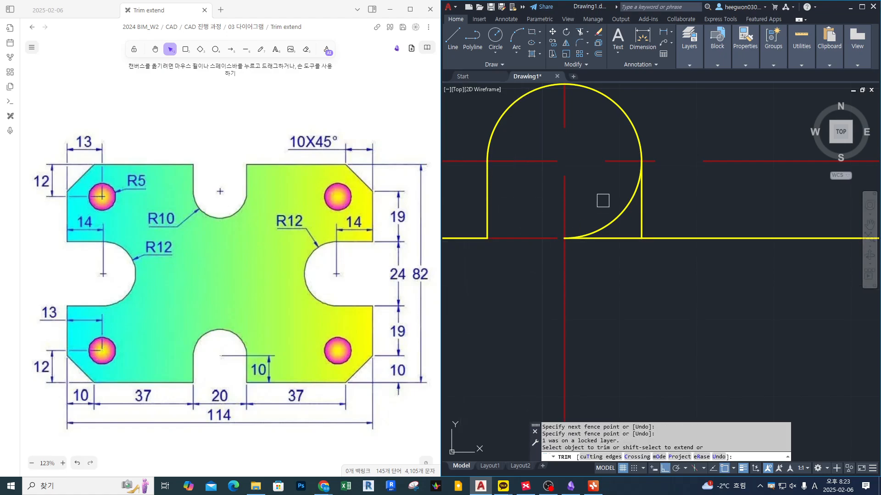
click(602, 192)
click(619, 273)
key(Return)
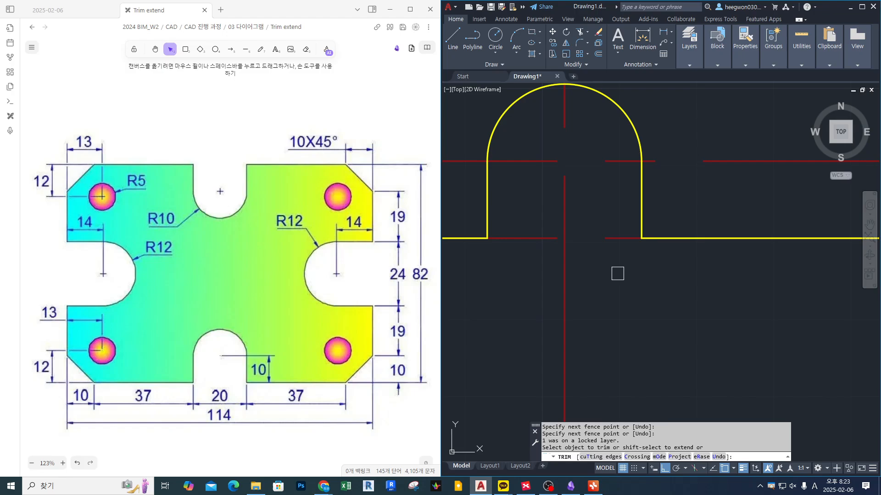
- Trim the top slot's overhanging lines, the plate edge across its opening and the upper half of its circle
scroll(617, 273, down, 4)
scroll(670, 182, up, 5)
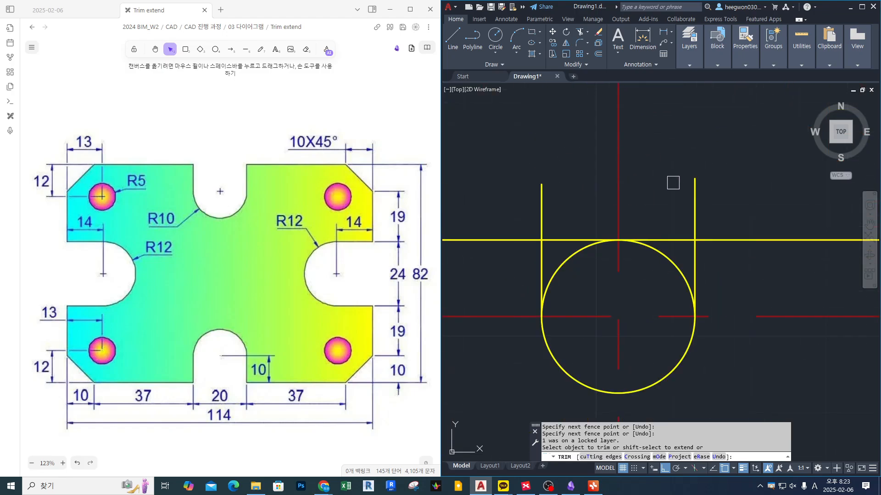
click(756, 211)
click(520, 209)
click(581, 224)
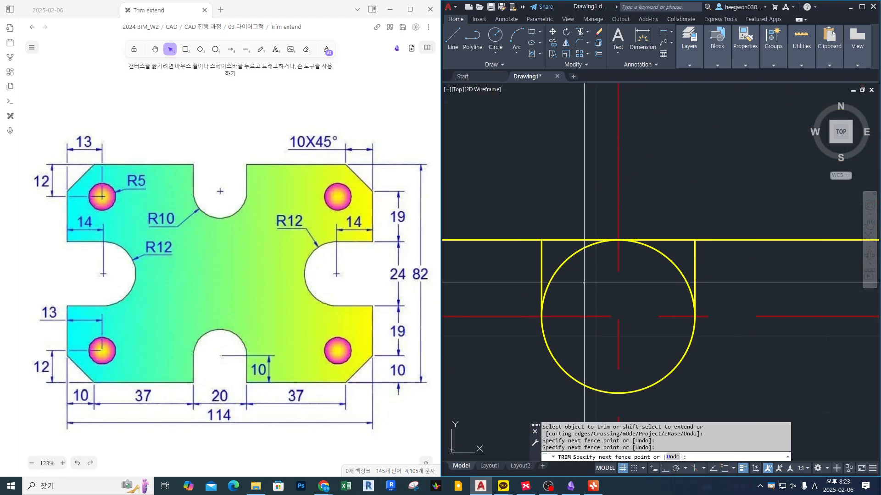
click(584, 283)
key(Return)
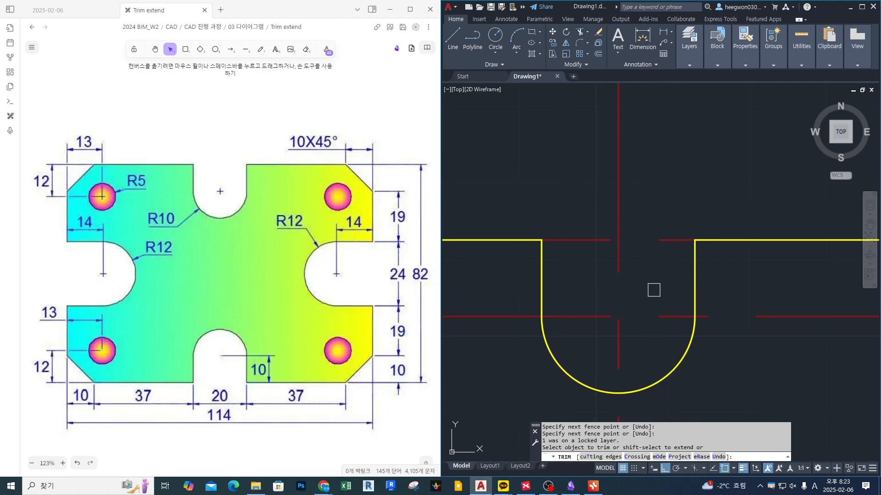
key(Return)
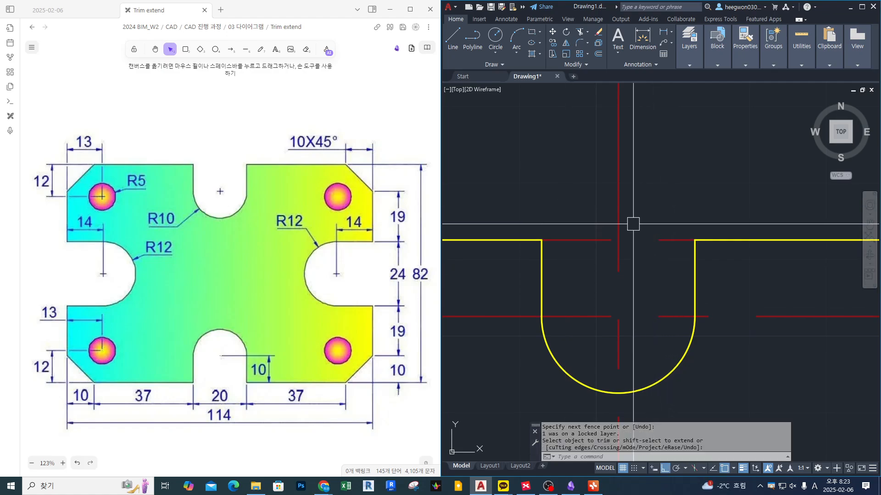
- Unlock the centre line layer 중심선 by picking one of its faded red lines
middle_drag(633, 223, 640, 199)
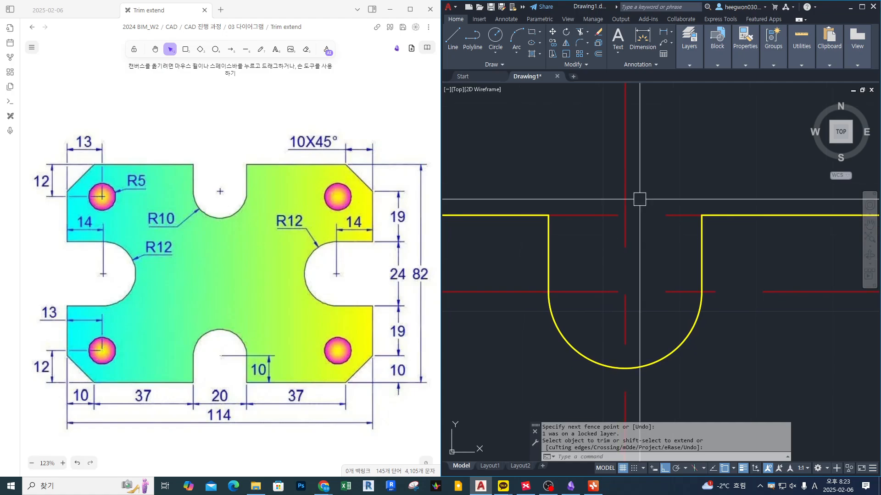
scroll(639, 199, down, 4)
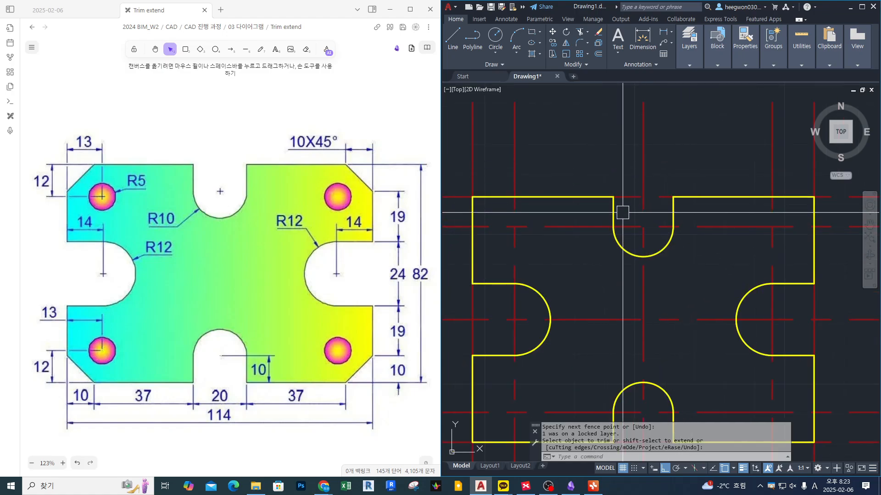
middle_drag(704, 206, 706, 186)
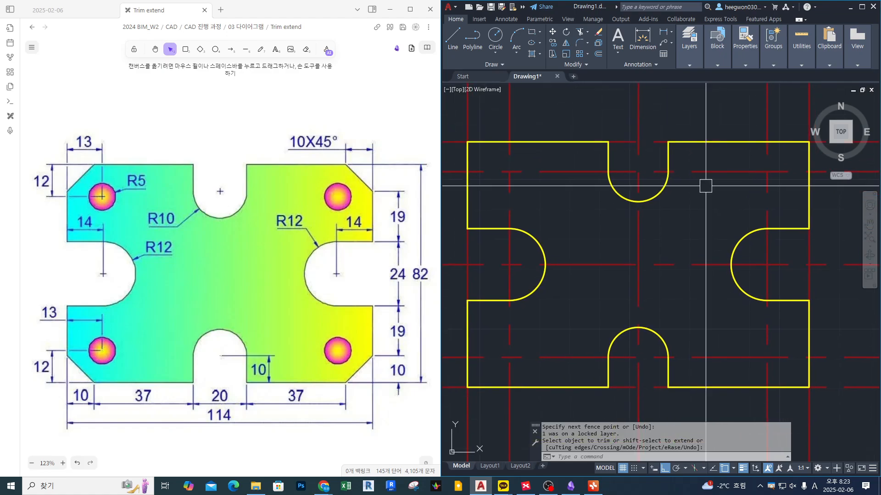
click(689, 65)
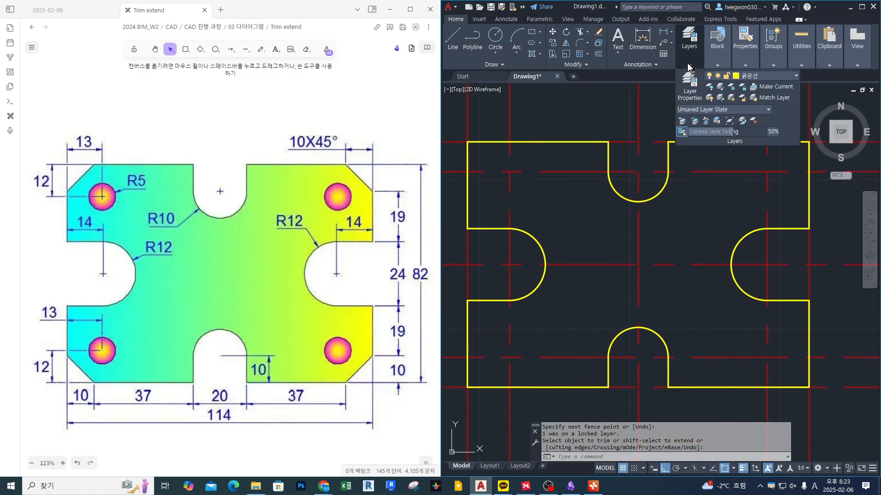
click(742, 98)
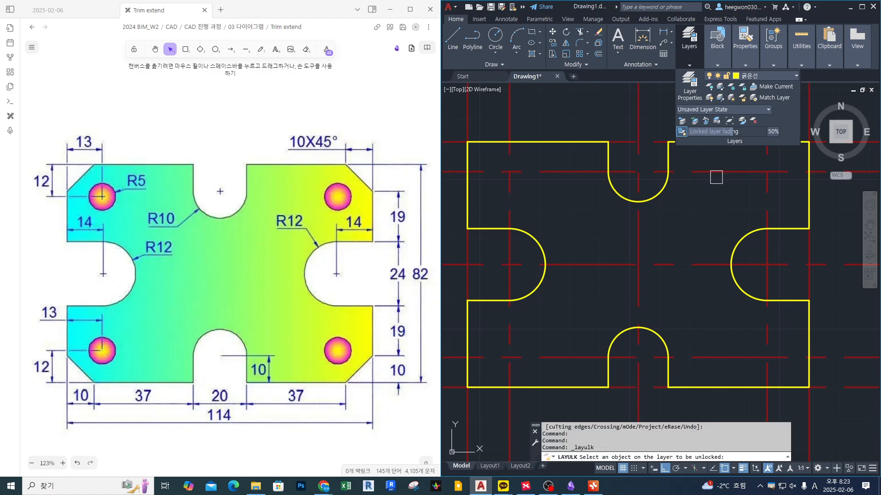
click(659, 173)
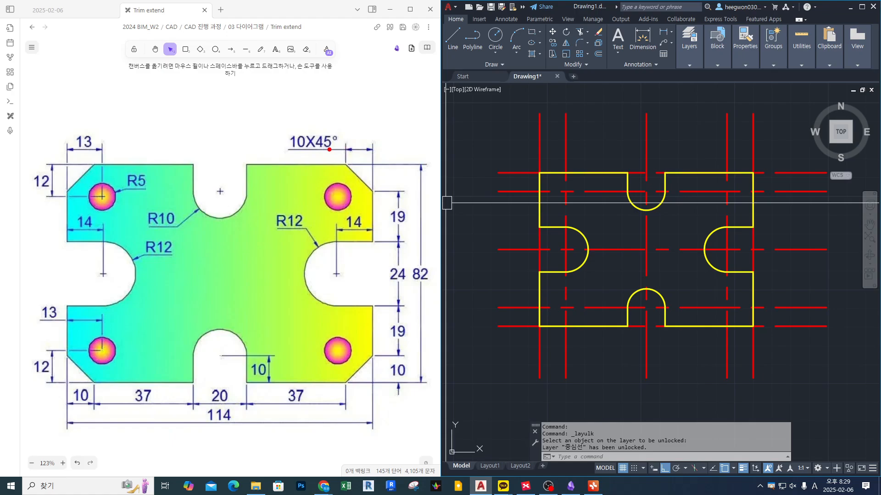
mouse_move(329, 149)
mouse_down()
mouse_move(298, 155)
mouse_move(336, 130)
mouse_up()
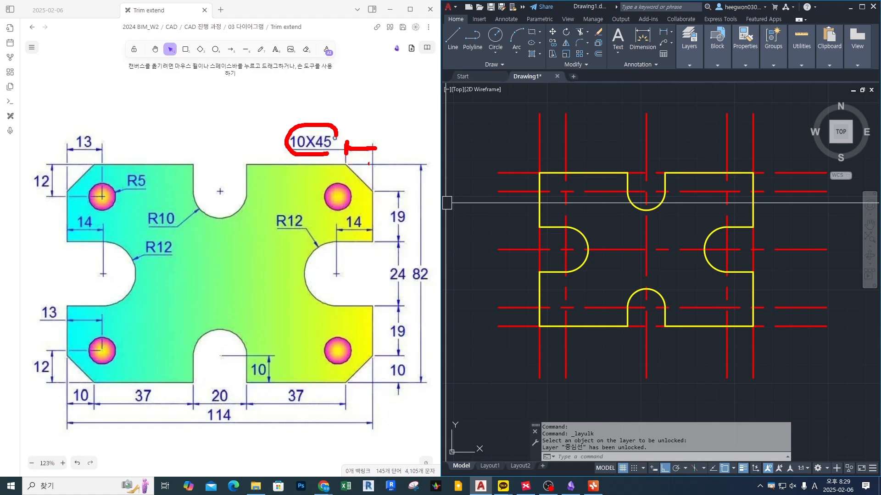
mouse_move(347, 159)
mouse_down()
mouse_move(384, 163)
mouse_move(372, 191)
mouse_move(382, 203)
mouse_up()
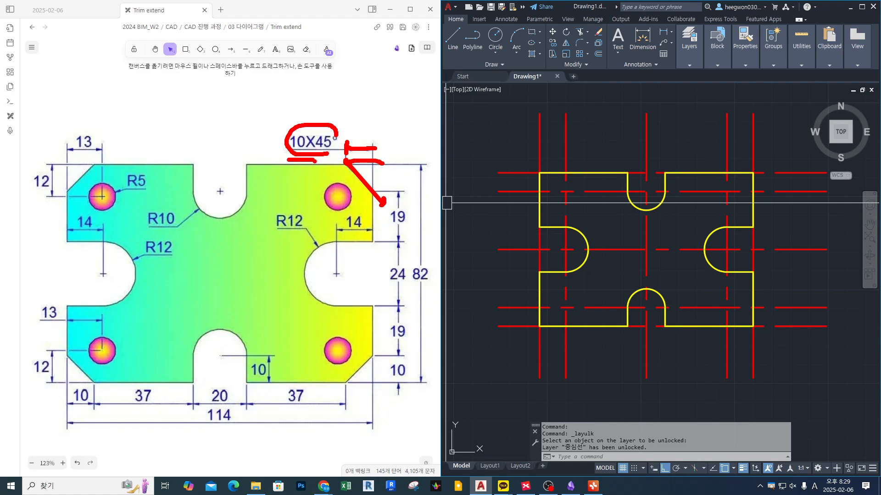
drag(344, 166, 375, 195)
key(Escape)
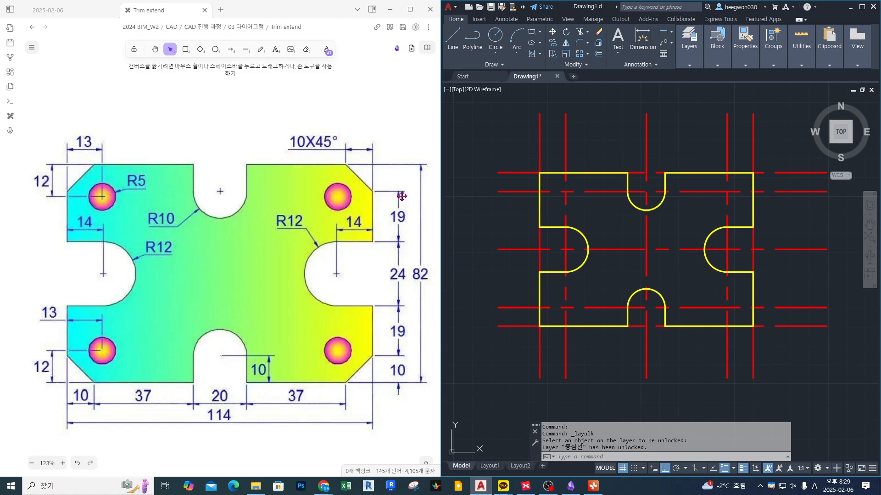
key(ctrl+2)
mouse_move(332, 156)
mouse_down()
mouse_move(313, 142)
mouse_move(338, 151)
mouse_up()
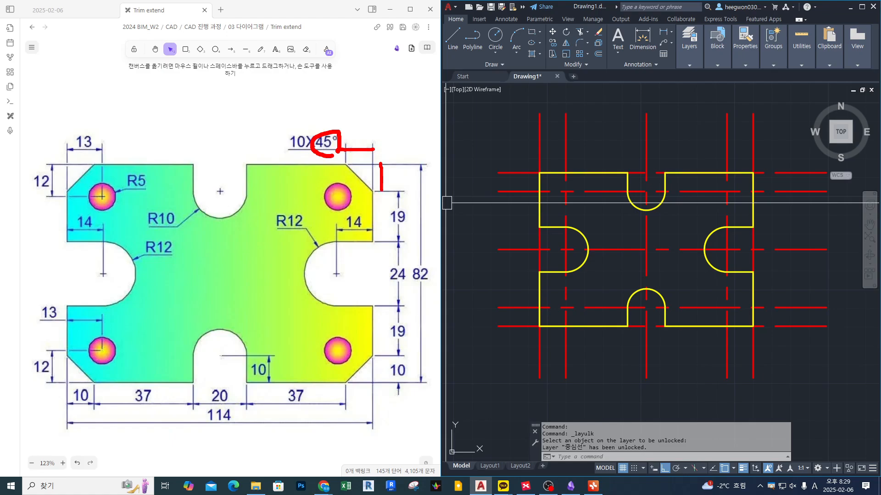
key(Escape)
key(ctrl+2)
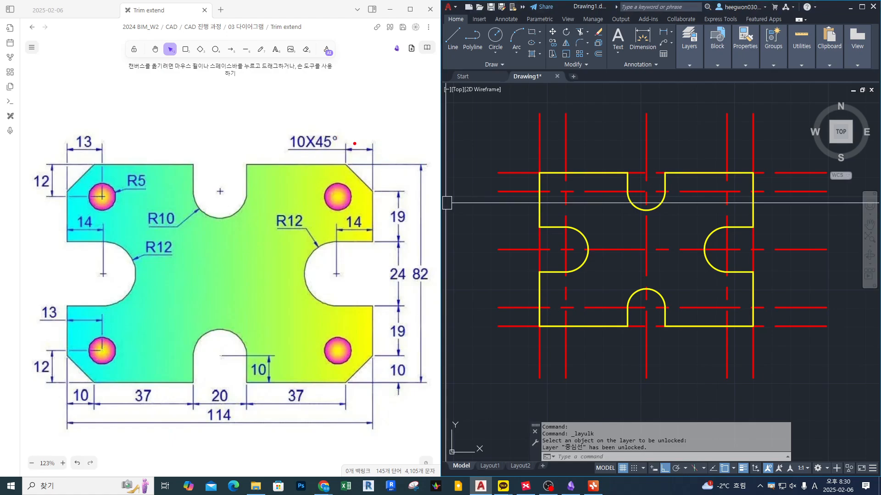
drag(345, 174, 342, 174)
key(Escape)
key(Escape)
key(Escape)
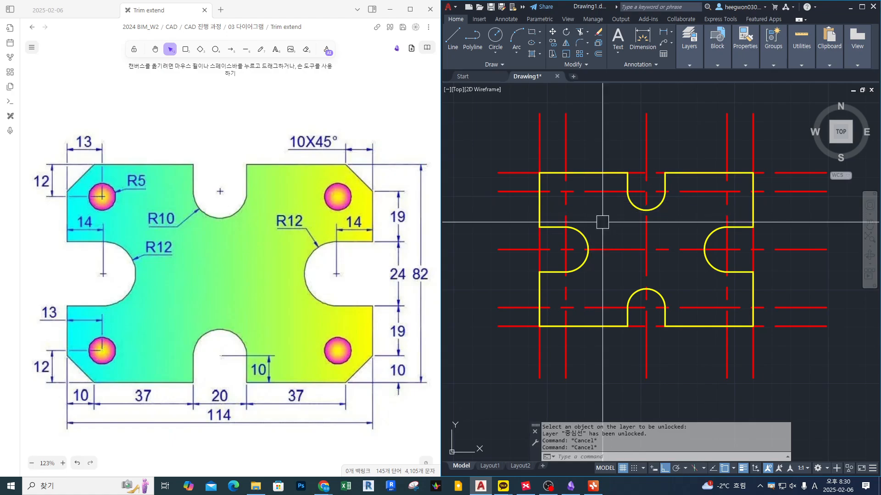
- Offset the centre lines on the plate's left, top and right edges 10 inward
text(o)
key(Return)
text(10)
key(Return)
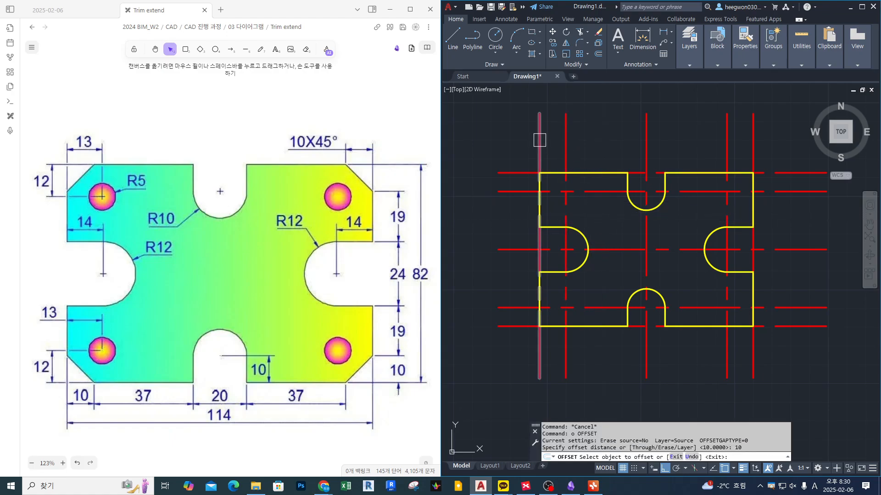
click(540, 176)
click(546, 176)
scroll(541, 176, up, 4)
click(541, 180)
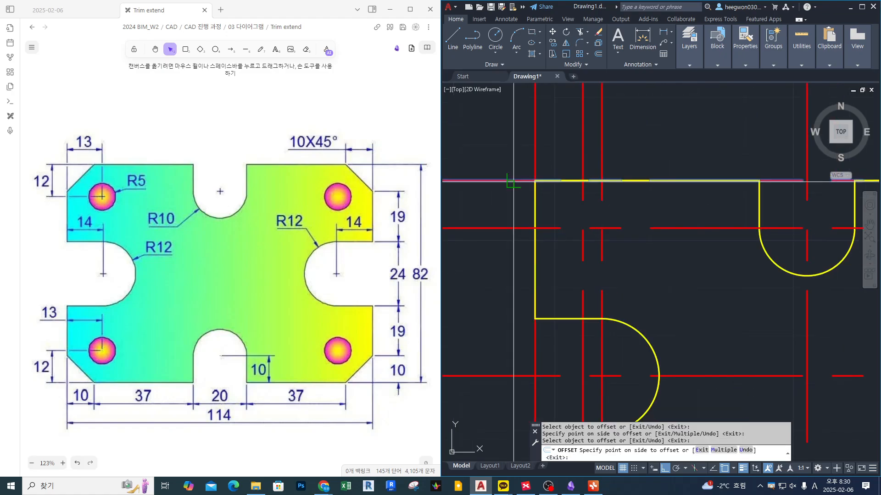
click(505, 292)
scroll(523, 246, down, 4)
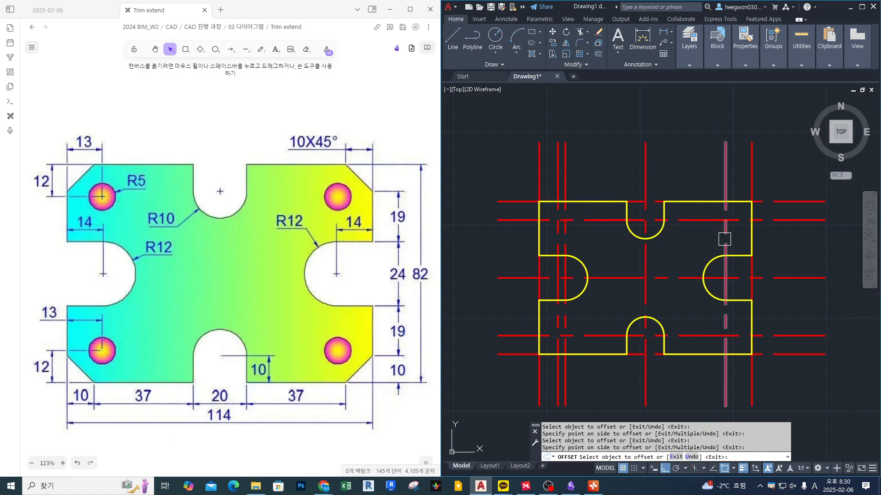
click(754, 190)
click(661, 184)
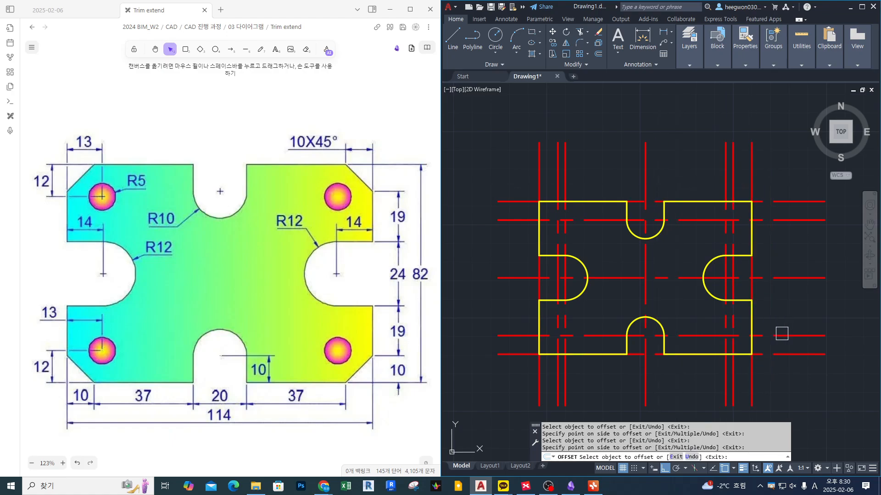
key(space)
- Draw the 10X45° chamfer line across the plate's bottom-left corner between the centre line intersections
text(l)
key(space)
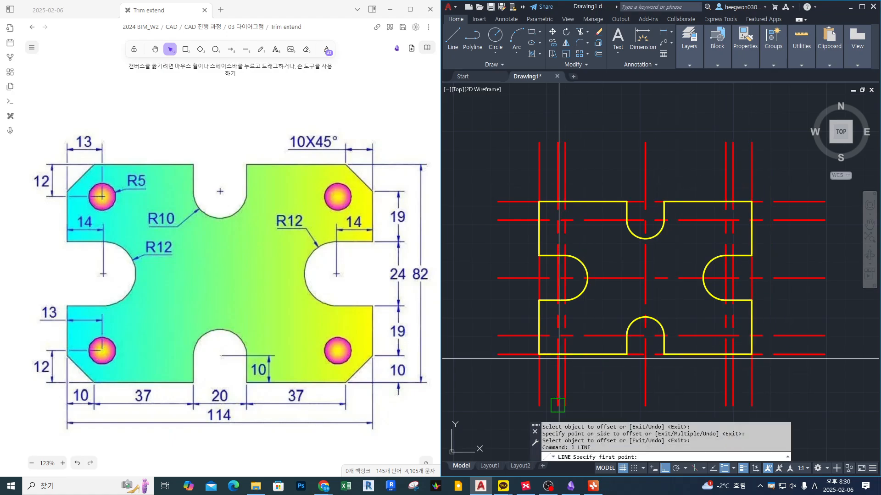
scroll(559, 356, up, 4)
click(556, 352)
click(556, 352)
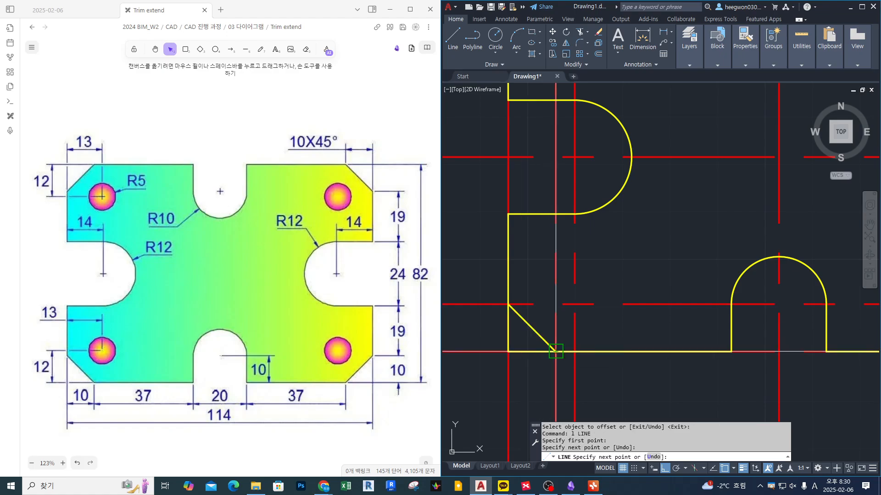
key(space)
- Draw the matching chamfer line across the plate's bottom-right corner
scroll(560, 351, down, 4)
middle_drag(691, 337, 612, 315)
scroll(638, 317, up, 2)
key(space)
click(643, 317)
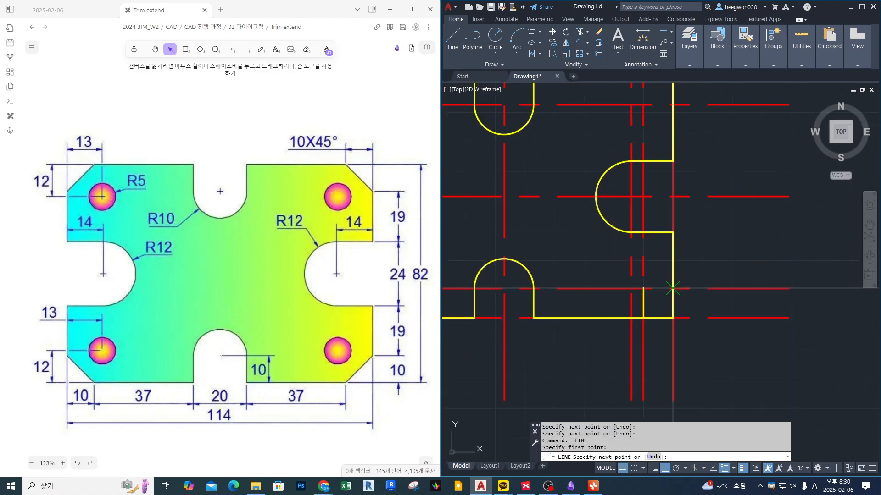
click(673, 288)
key(space)
- Draw the chamfer line across the plate's top-right corner between the offset centre line intersections
middle_drag(684, 111, 700, 256)
key(space)
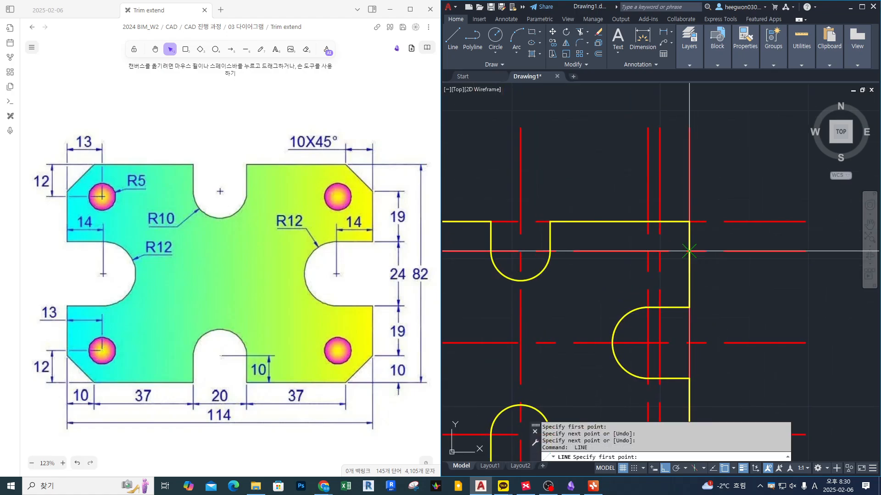
click(689, 252)
click(660, 222)
key(space)
- Draw the chamfer line across the plate's top-left corner
scroll(658, 222, down, 4)
middle_drag(579, 232, 619, 242)
scroll(597, 236, up, 4)
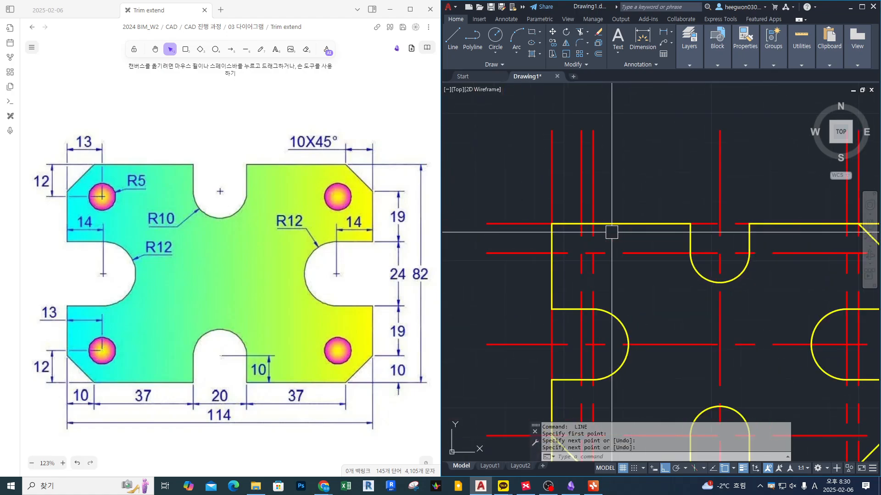
key(space)
click(581, 224)
click(552, 253)
key(space)
- Trim the two plate edge pieces outside the top-left chamfer
text(tr)
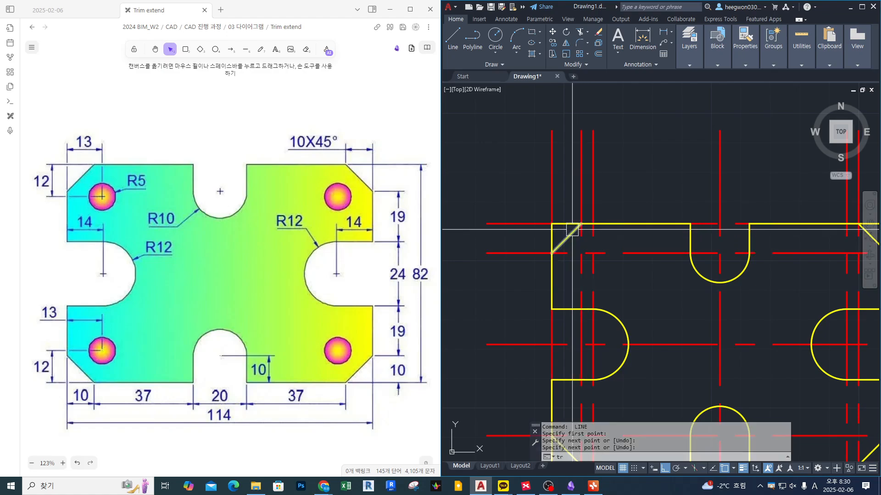
key(space)
click(568, 223)
click(555, 238)
scroll(534, 214, down, 2)
key(ctrl+z)
scroll(535, 217, up, 2)
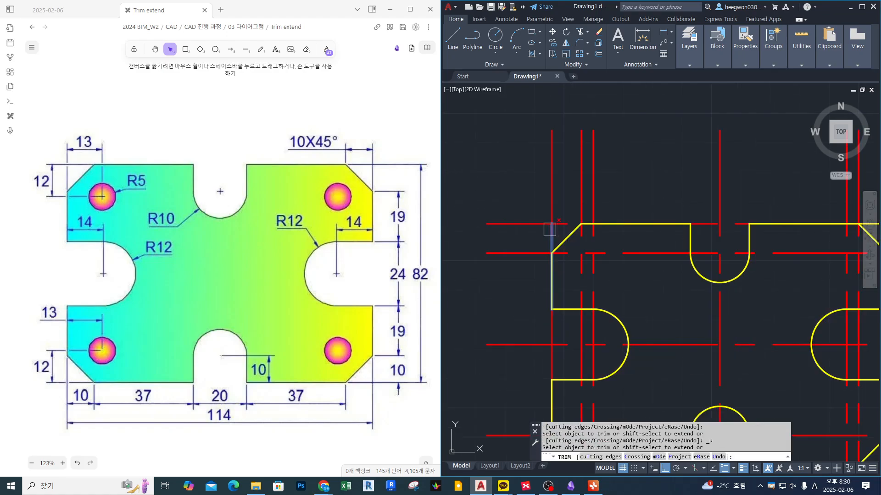
click(552, 236)
- Trim the two plate edge pieces outside the bottom-left chamfer
scroll(533, 169, down, 4)
middle_drag(548, 260, 553, 220)
scroll(537, 179, up, 4)
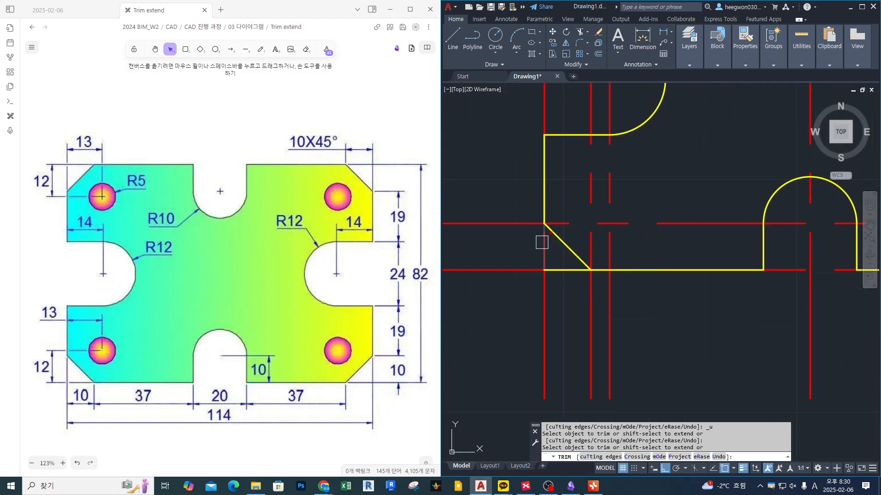
click(542, 242)
click(561, 267)
- Trim the horizontal and vertical edge pieces outside the bottom-right chamfer
scroll(653, 250, down, 1)
middle_drag(767, 258, 457, 260)
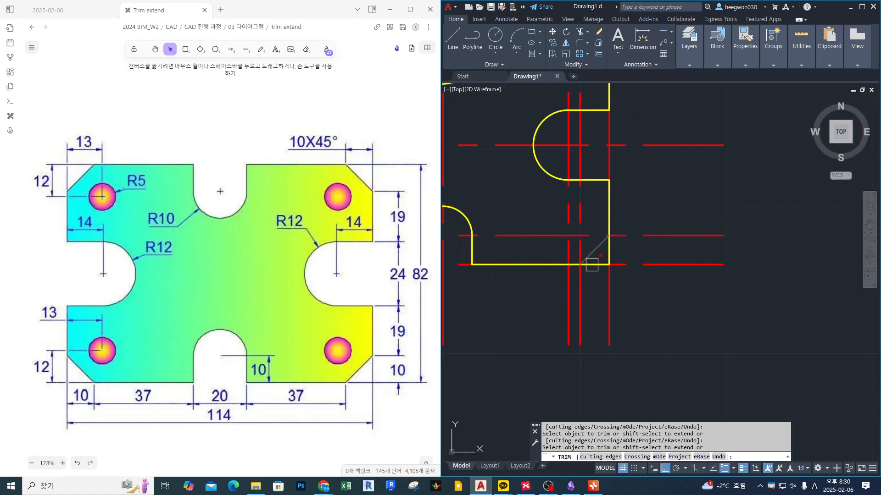
click(599, 265)
click(611, 252)
- Trim the two edge pieces outside the top-right chamfer and end the Trim command
middle_drag(619, 124, 678, 257)
scroll(621, 236, down, 2)
scroll(618, 207, up, 2)
click(618, 208)
click(603, 201)
key(space)
scroll(642, 204, down, 2)
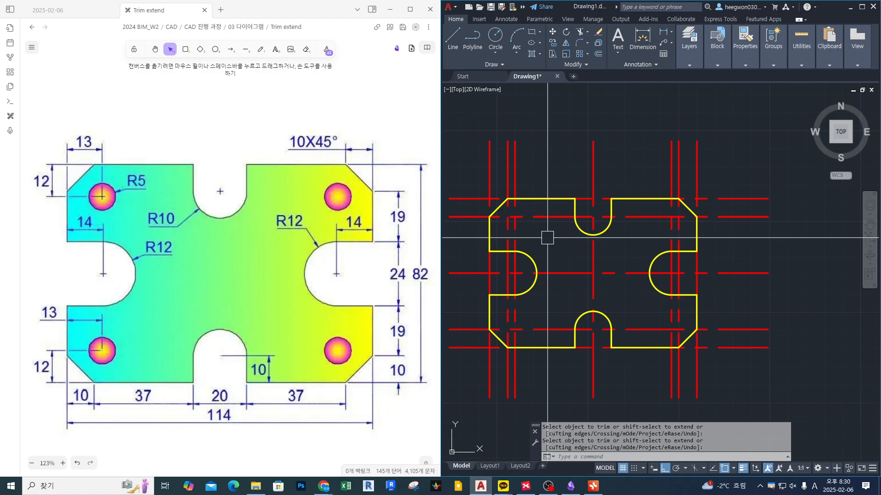
middle_drag(551, 249, 573, 248)
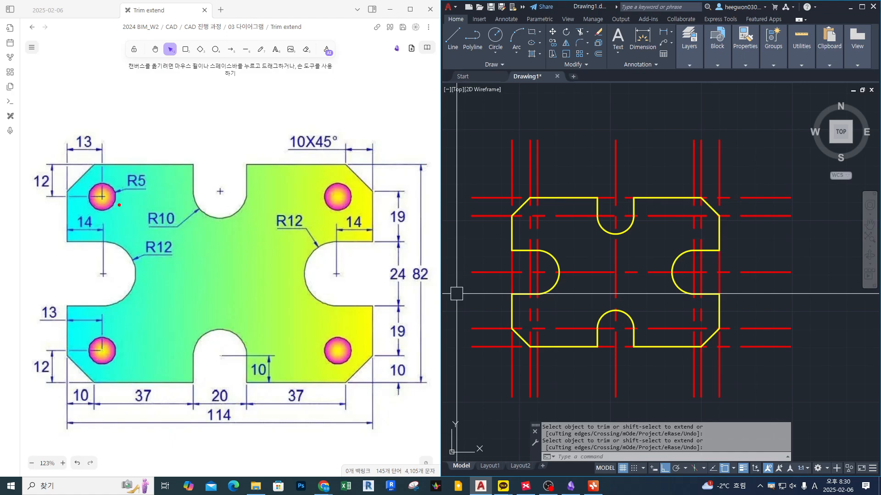
drag(119, 205, 128, 195)
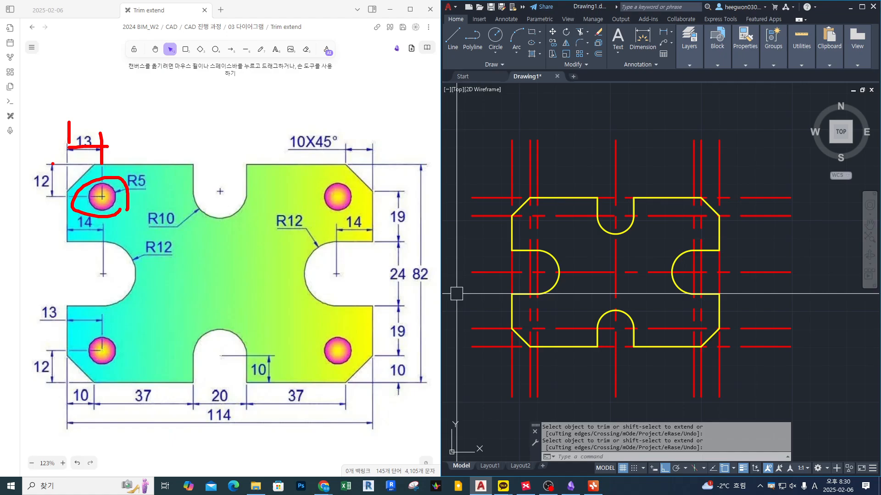
key(Escape)
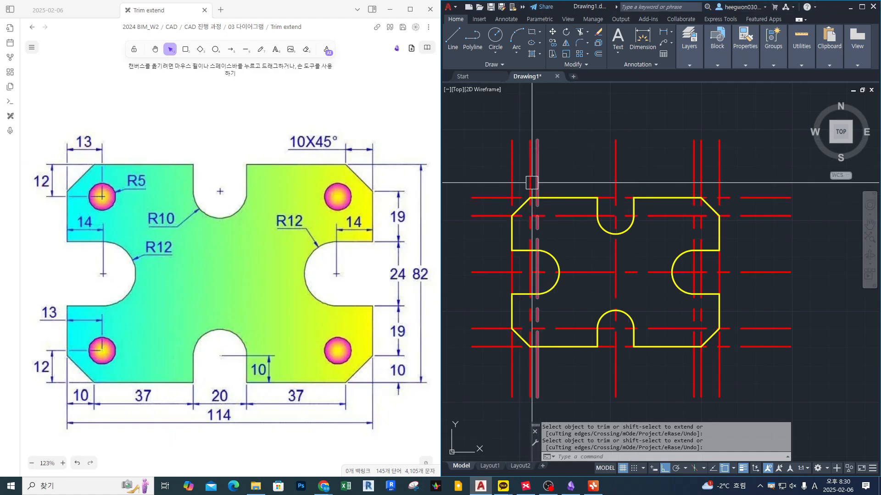
- Erase the paired inner vertical centre lines on both sides and one horizontal centre line 10 inside each of the top and bottom edges
text(e)
key(space)
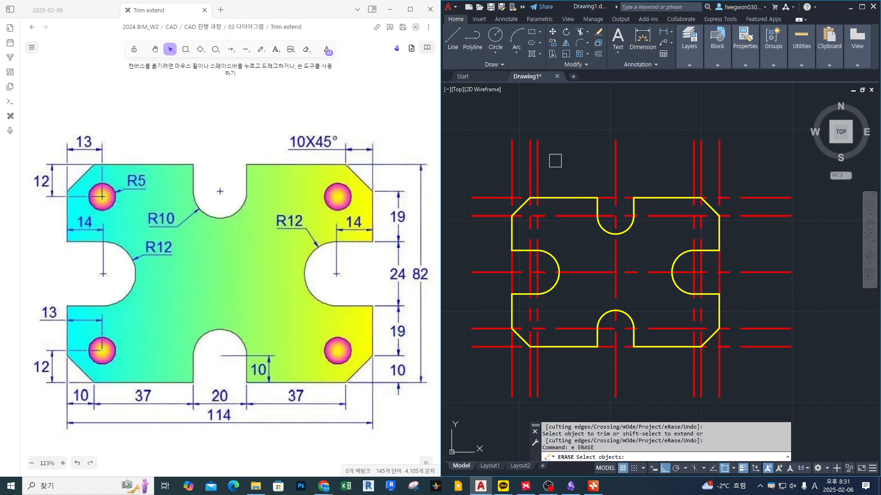
click(556, 161)
click(521, 179)
click(495, 216)
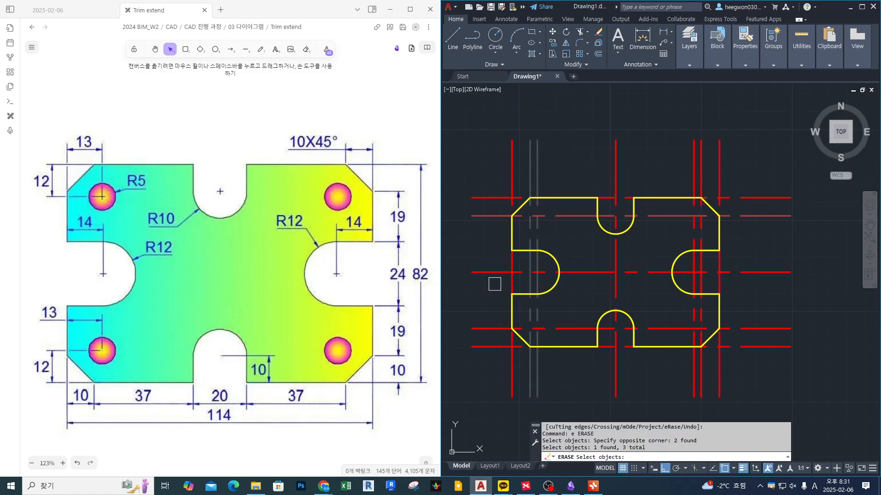
click(491, 303)
click(477, 338)
click(706, 160)
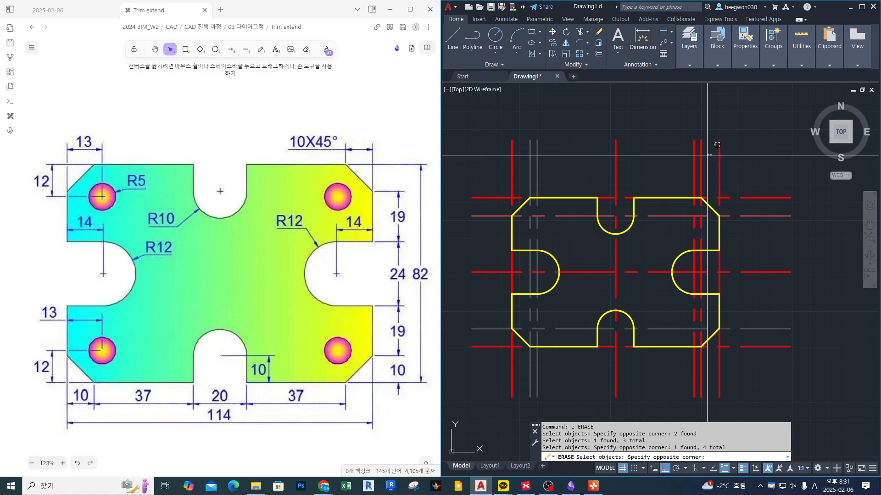
click(676, 167)
key(space)
- Erase the horizontal centre line through the side slots and the remaining duplicate just inside the top edge
text(e)
key(space)
click(590, 292)
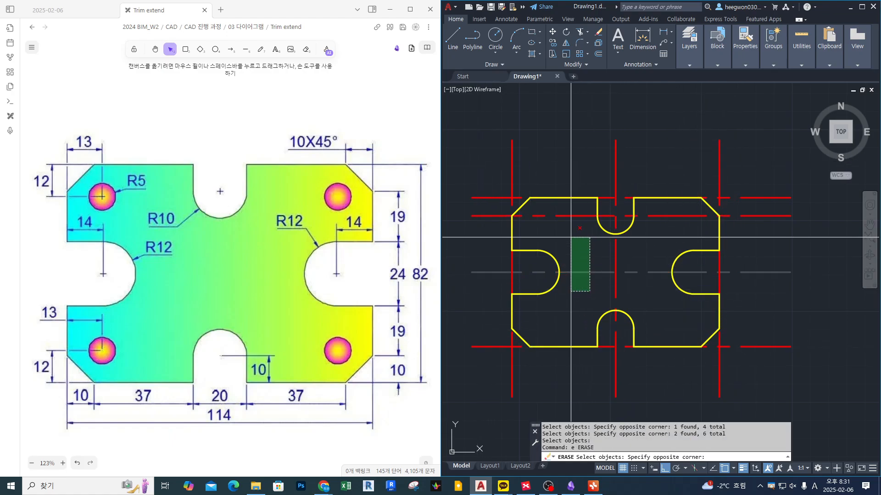
click(570, 214)
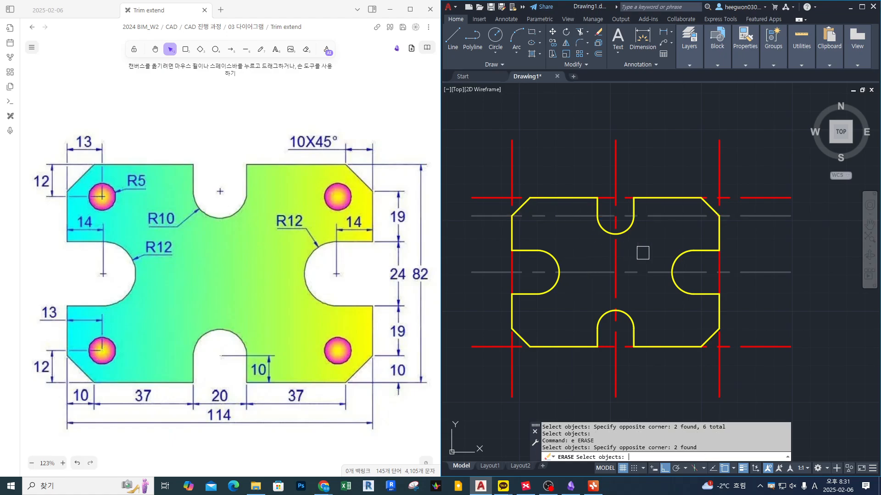
key(space)
- Offset the centre lines on the plate's left and right edges 13 inward
middle_drag(759, 310, 765, 308)
text(o)
key(space)
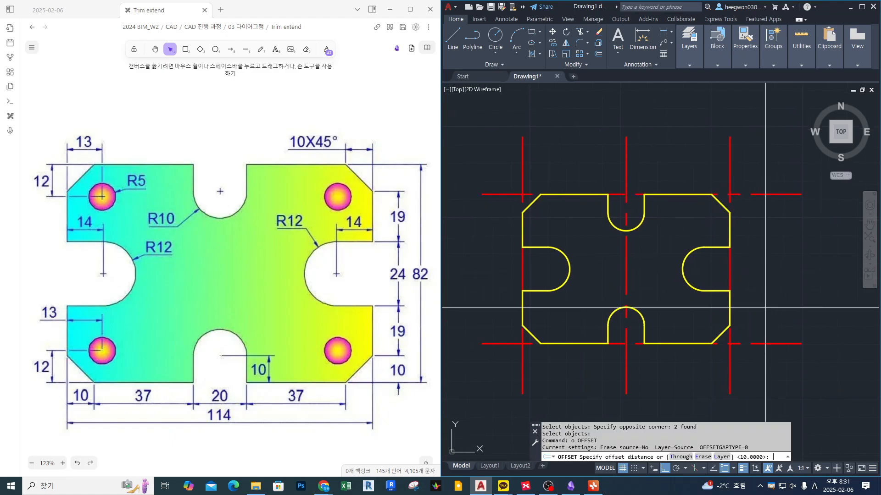
text(13)
key(space)
click(523, 170)
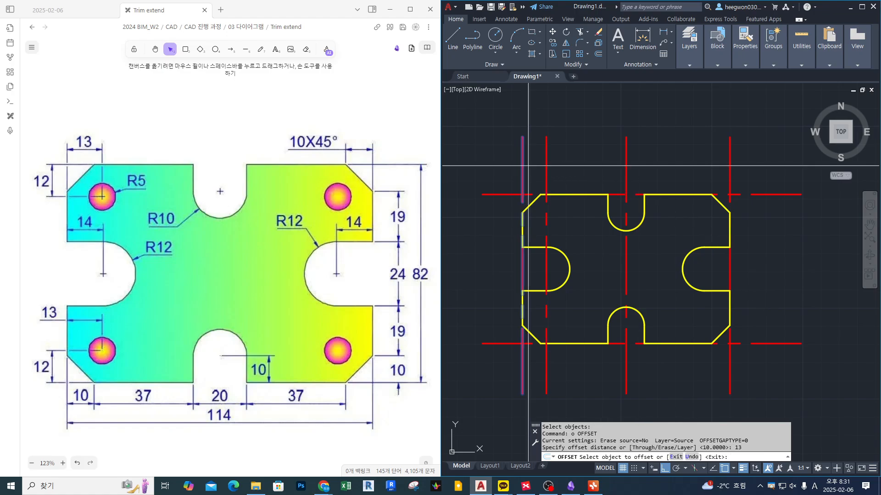
click(573, 159)
click(729, 160)
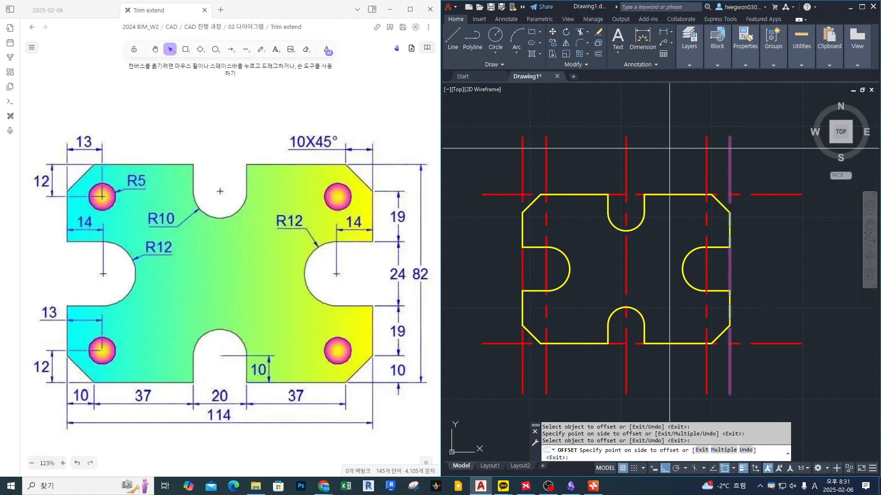
click(670, 148)
key(space)
- Offset the centre lines on the plate's top and bottom edges 12 inward
key(space)
text(12)
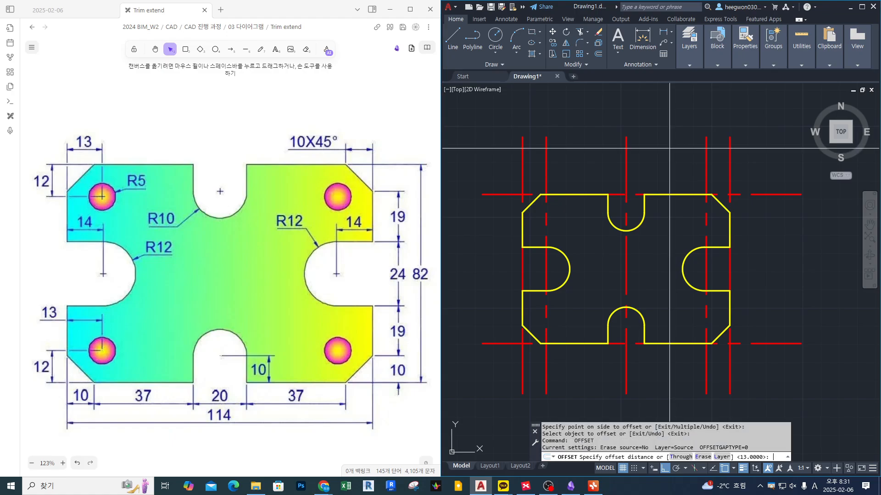
key(space)
click(775, 194)
click(780, 206)
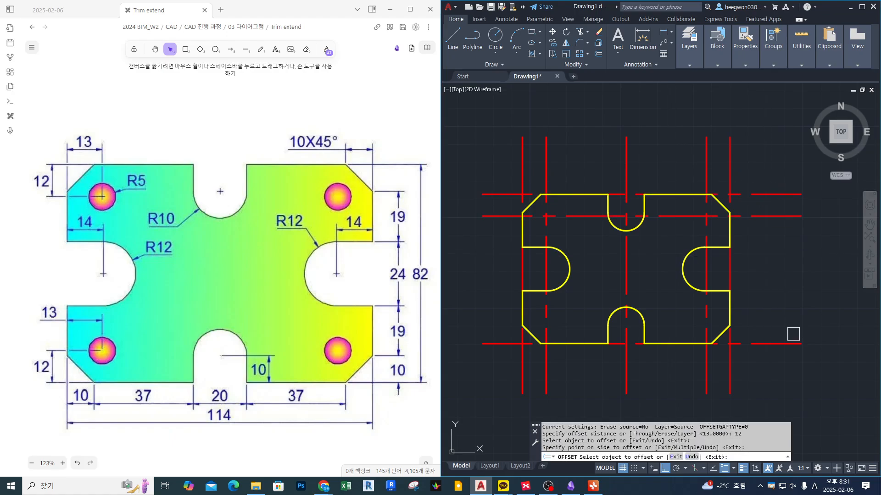
click(793, 344)
click(798, 322)
key(space)
- Draw a circle of radius 5 at the lower-left intersection of the 13 and 12 offset centre lines
text(c)
key(space)
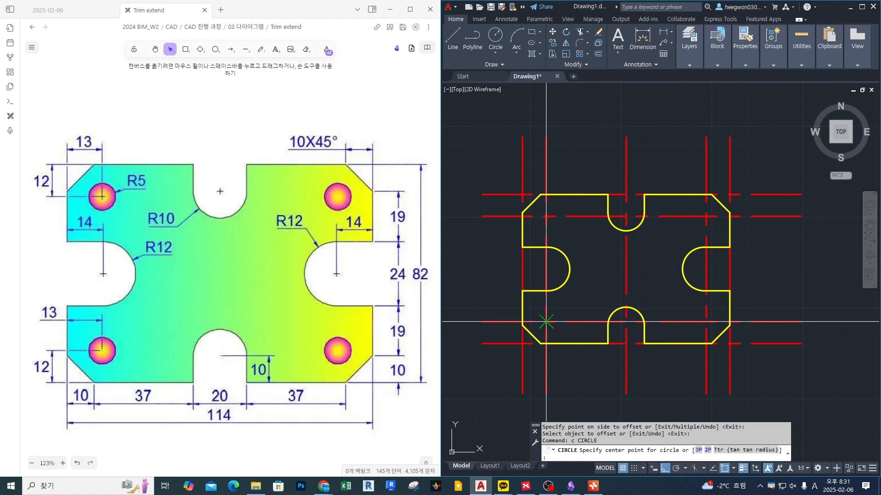
click(546, 322)
text(5)
key(space)
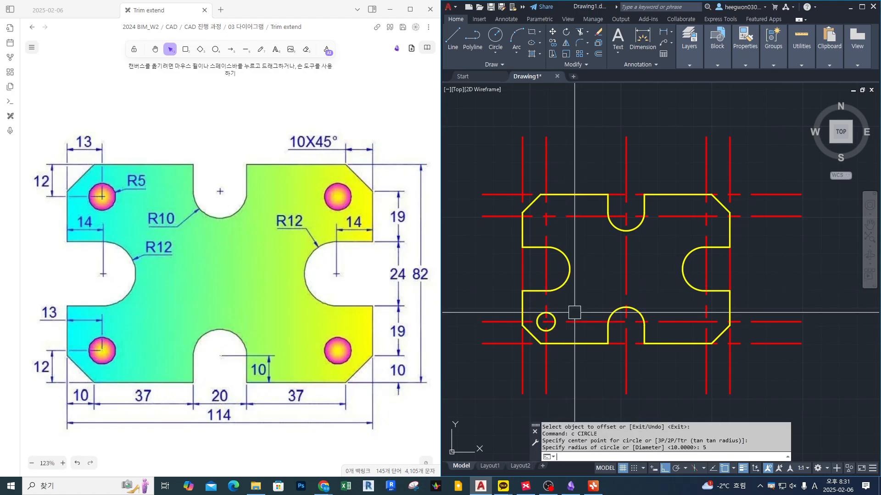
- Copy the lower-left R5 circle from its centre to the upper-left intersection of the offset centre lines
text(co)
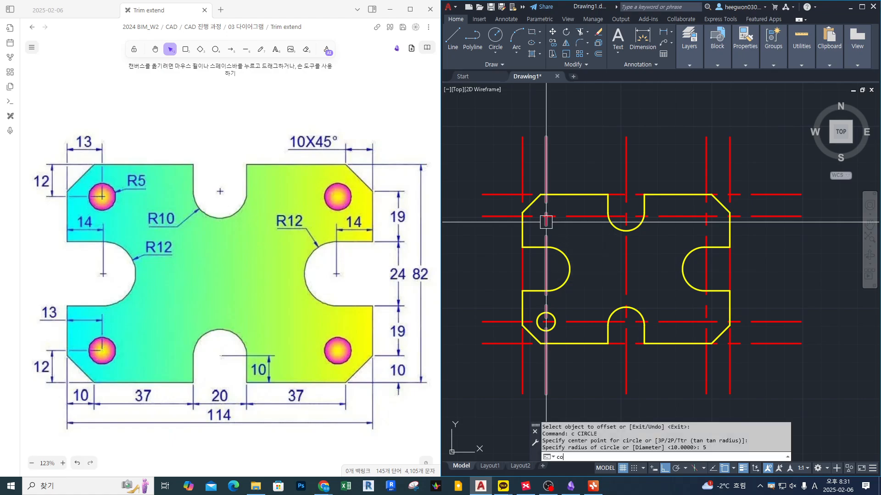
key(space)
click(550, 314)
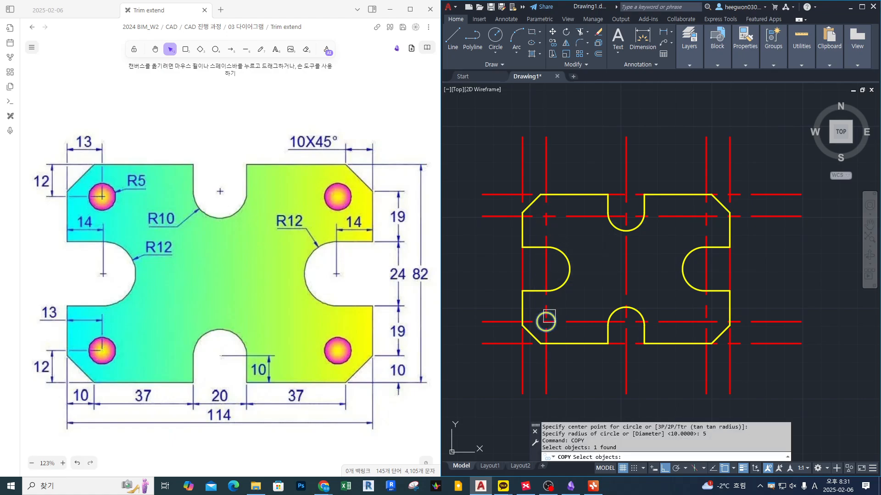
key(space)
scroll(550, 314, up, 4)
click(539, 331)
scroll(539, 331, down, 2)
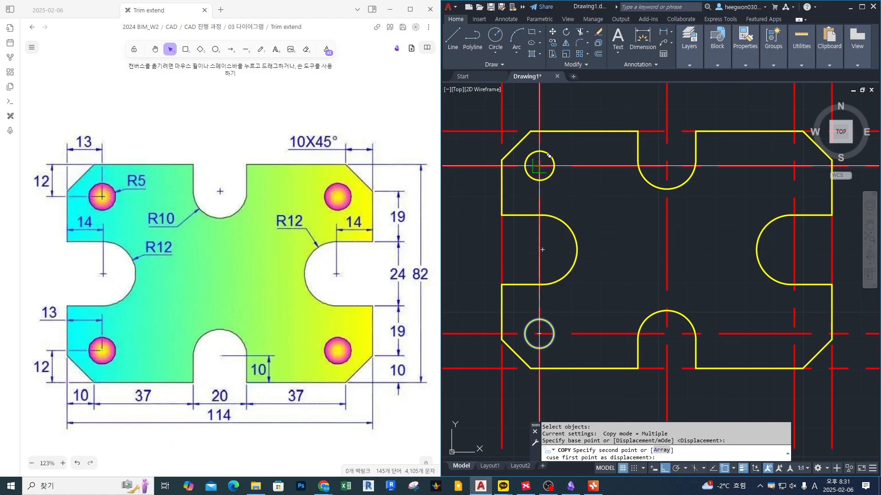
click(549, 156)
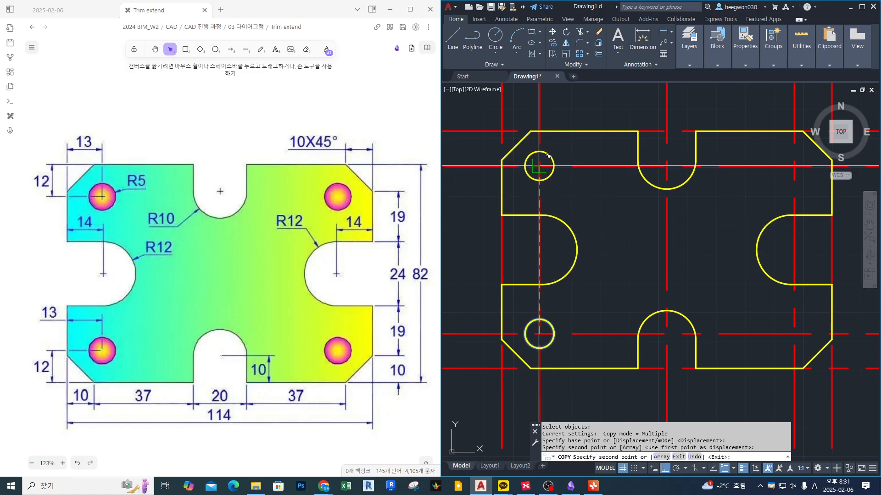
key(Escape)
- Copy both left R5 circles across the plate, from the lower-left circle's centre to the lower-right intersection of the offset centre lines
click(550, 149)
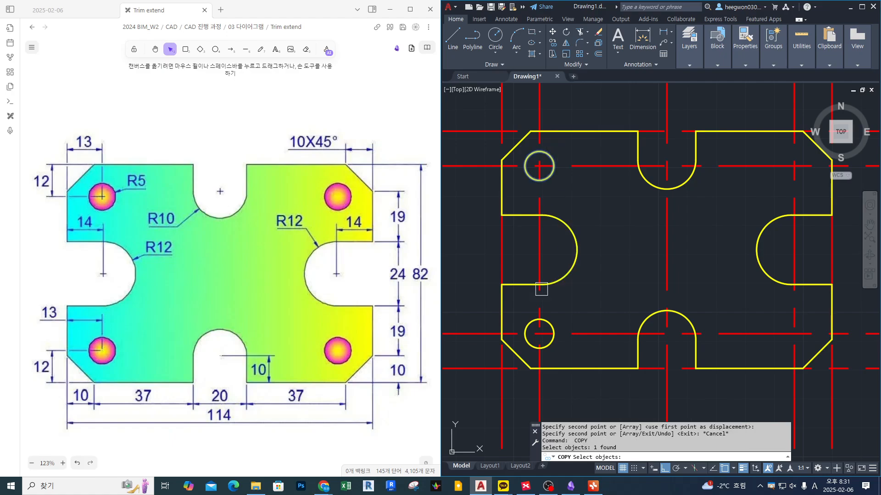
click(554, 324)
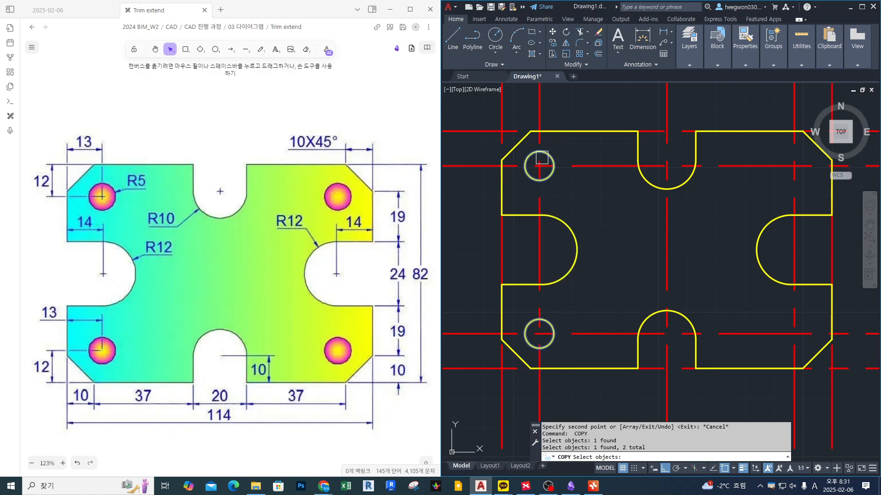
key(Return)
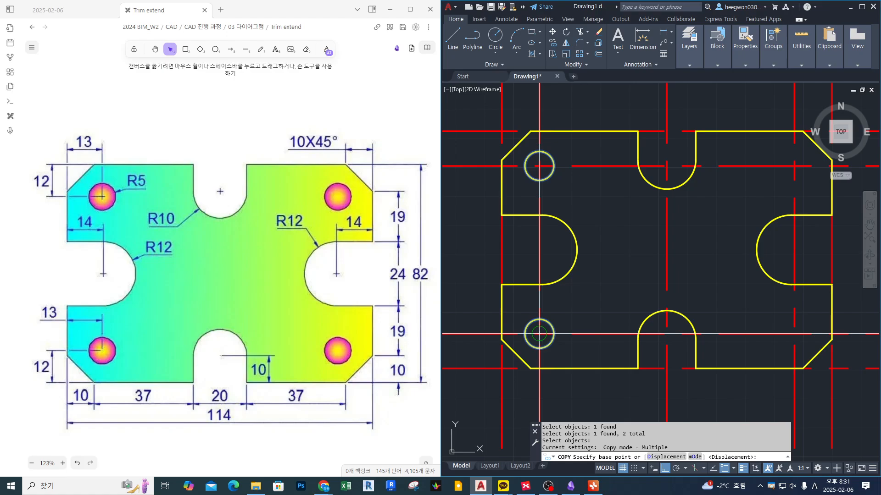
click(551, 325)
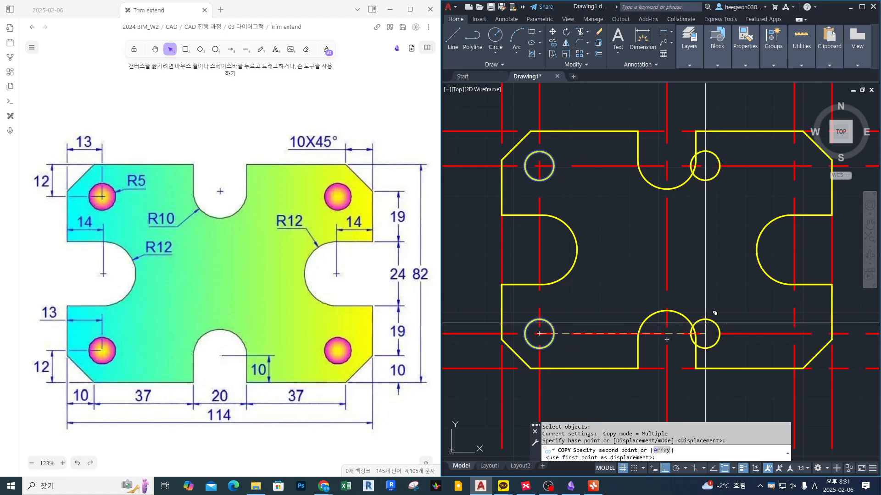
click(794, 334)
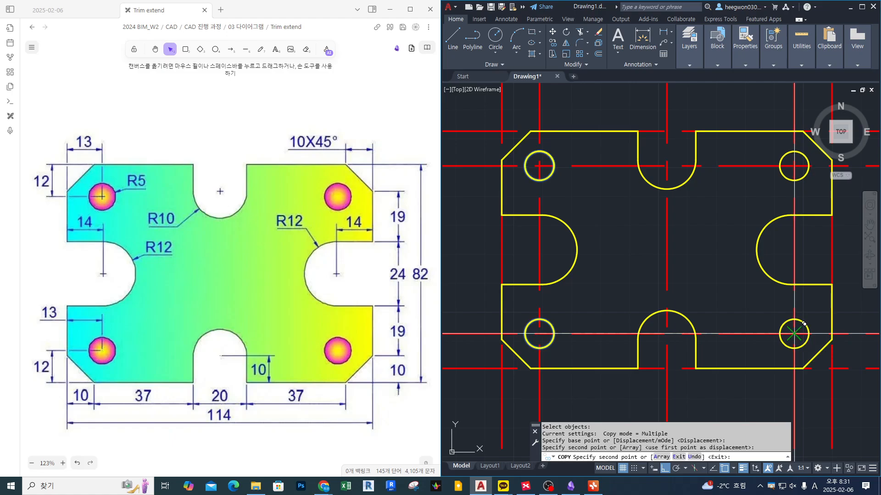
key(Return)
scroll(727, 275, down, 2)
middle_drag(728, 275, 704, 274)
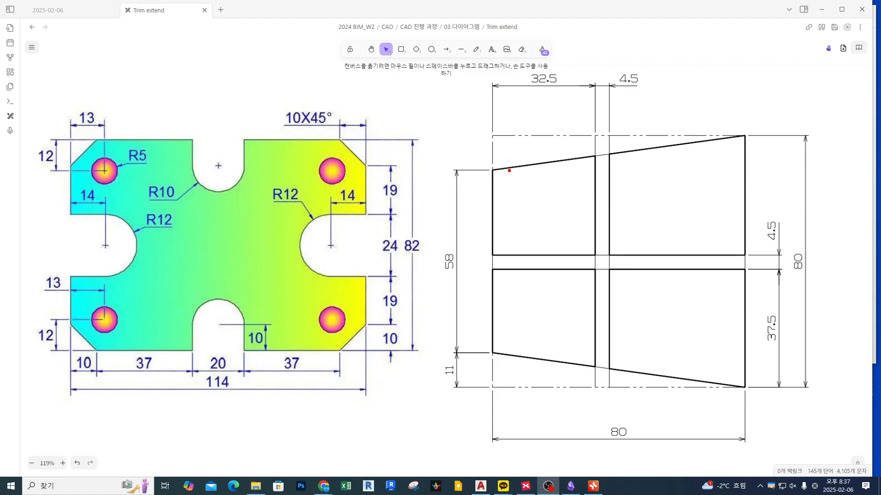
- Trace the tapered diagram's outline and its two vertical and two horizontal dividing lines in red screen ink, and clear the marks
drag(492, 171, 744, 137)
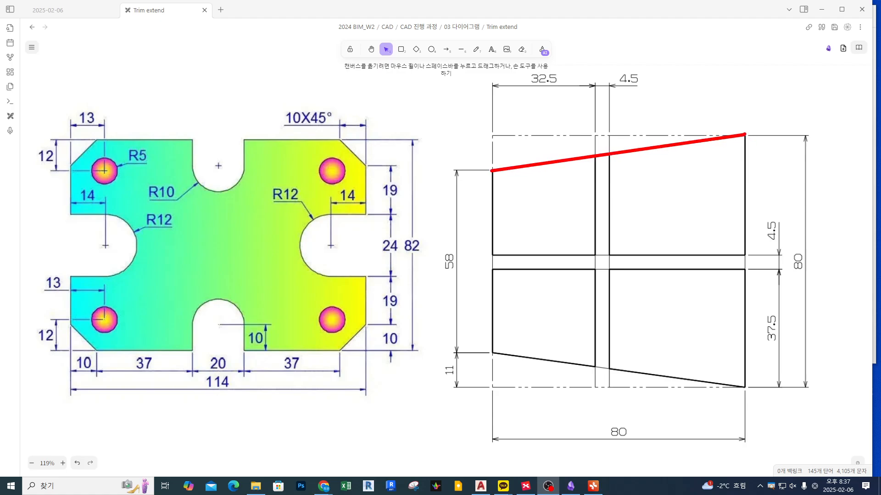
mouse_move(744, 136)
mouse_down()
mouse_move(733, 384)
mouse_move(744, 390)
mouse_move(555, 354)
mouse_move(493, 353)
mouse_up()
drag(493, 353, 492, 170)
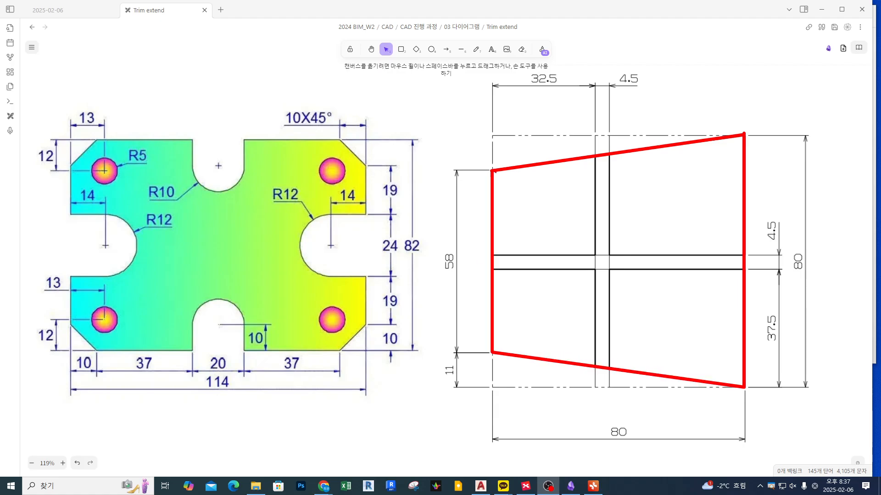
drag(595, 142, 594, 383)
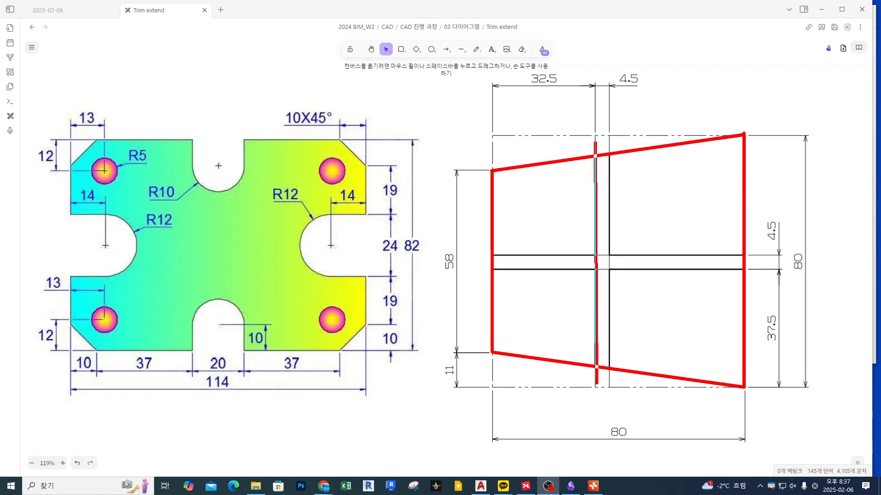
drag(607, 136, 607, 390)
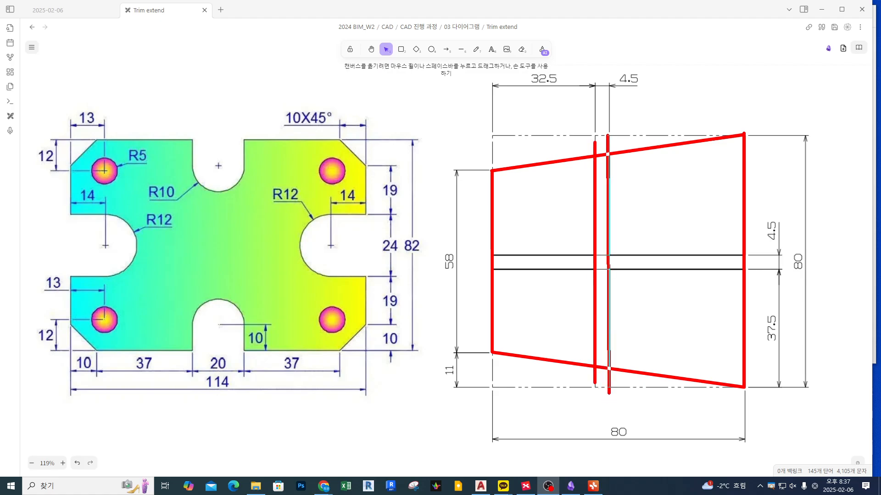
drag(483, 252, 793, 252)
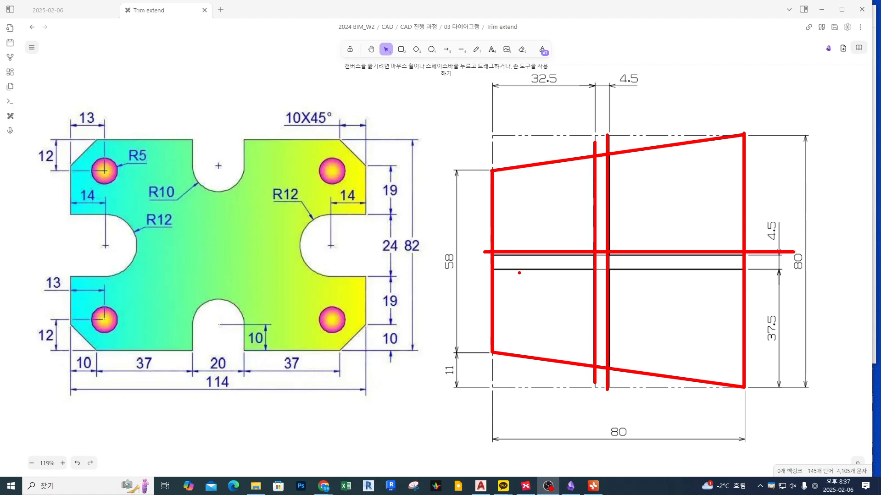
drag(475, 270, 741, 271)
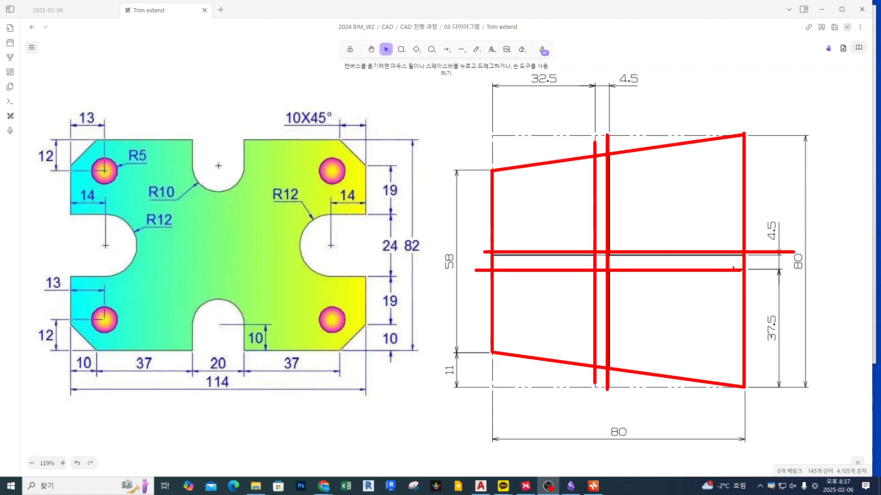
mouse_move(554, 174)
mouse_down()
mouse_move(533, 166)
mouse_move(556, 172)
mouse_up()
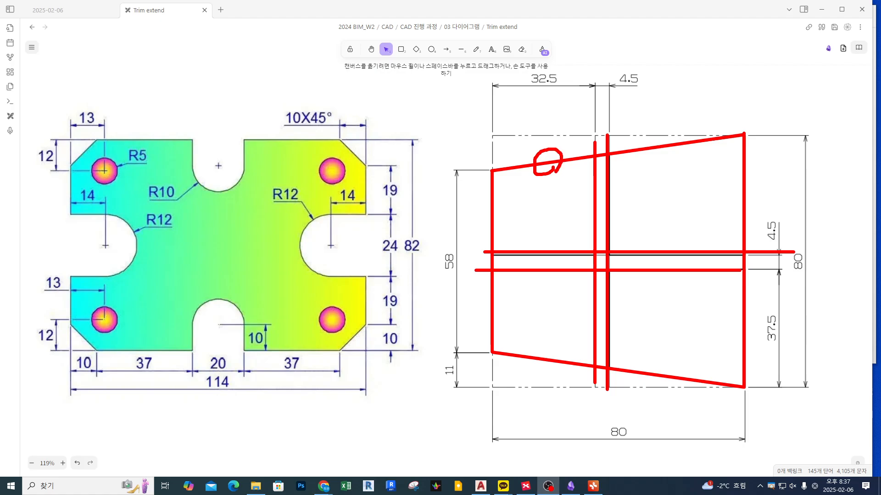
key(e)
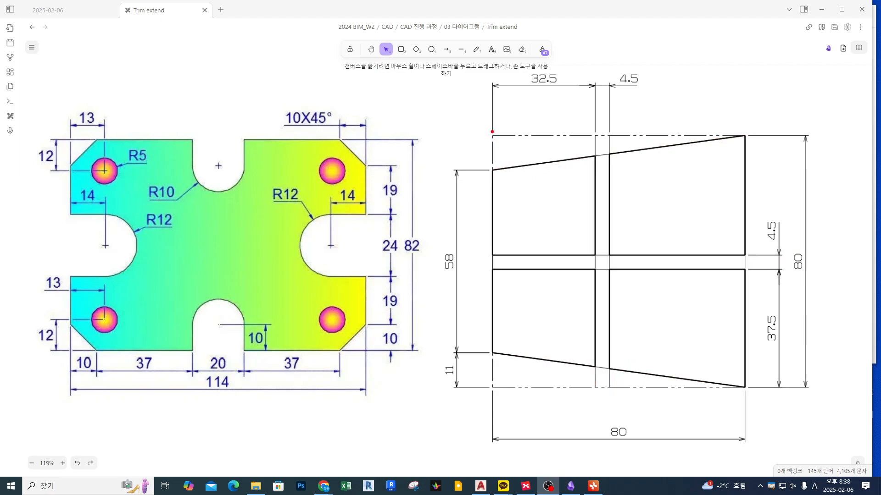
- Mark the tapered diagram's bounding construction lines, the upper slanted edge and its endpoints in red screen ink, and clear the marks
mouse_move(491, 126)
mouse_down()
mouse_move(492, 402)
mouse_move(768, 391)
mouse_up()
drag(472, 135, 775, 134)
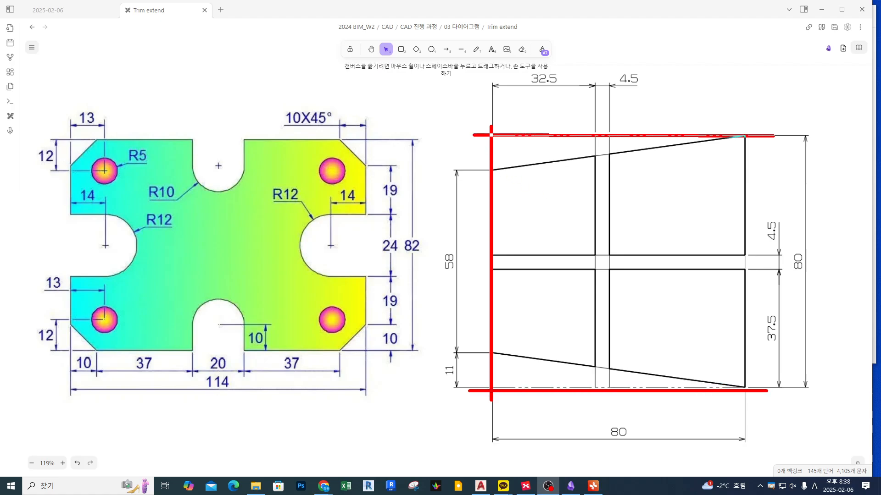
drag(744, 110, 744, 414)
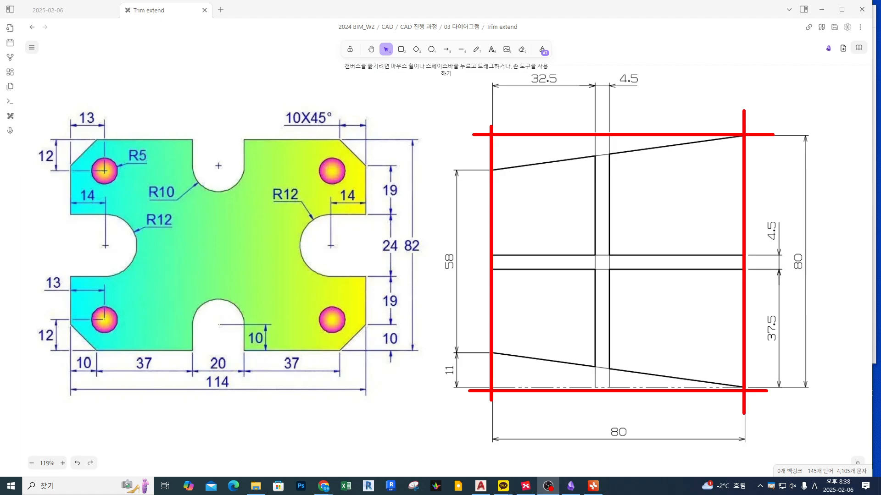
drag(478, 171, 517, 173)
drag(755, 137, 752, 132)
mouse_move(486, 168)
mouse_down()
mouse_move(490, 179)
mouse_move(504, 167)
mouse_move(742, 135)
mouse_up()
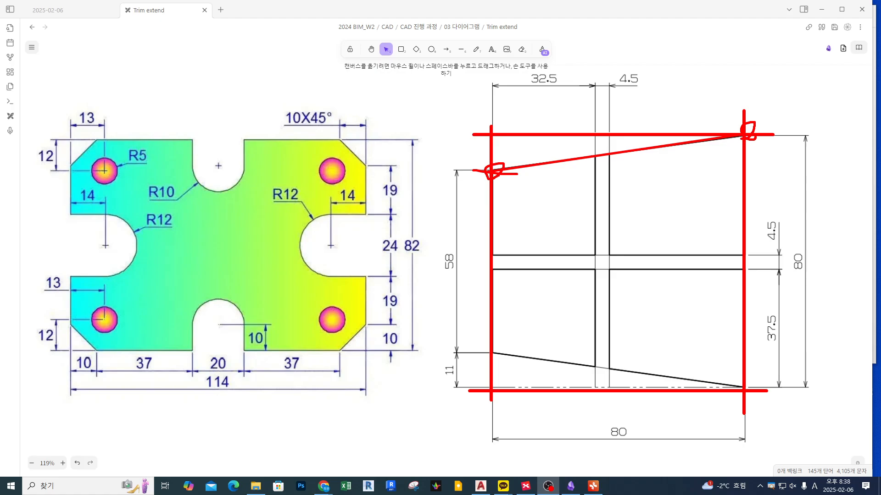
key(Escape)
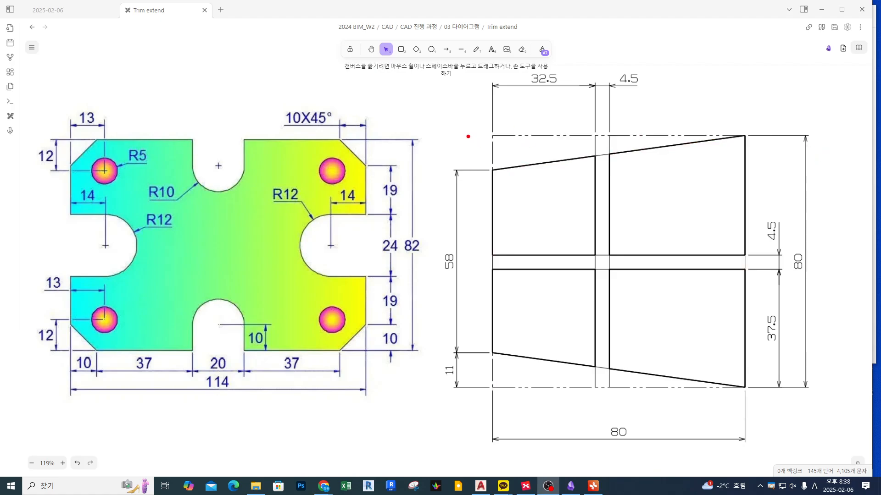
- Mark the 80 × 80 construction lines and the offsets locating the slanted edges' left ends in red screen ink, and clear the marks
mouse_move(464, 135)
mouse_down()
mouse_move(786, 133)
mouse_move(778, 135)
mouse_up()
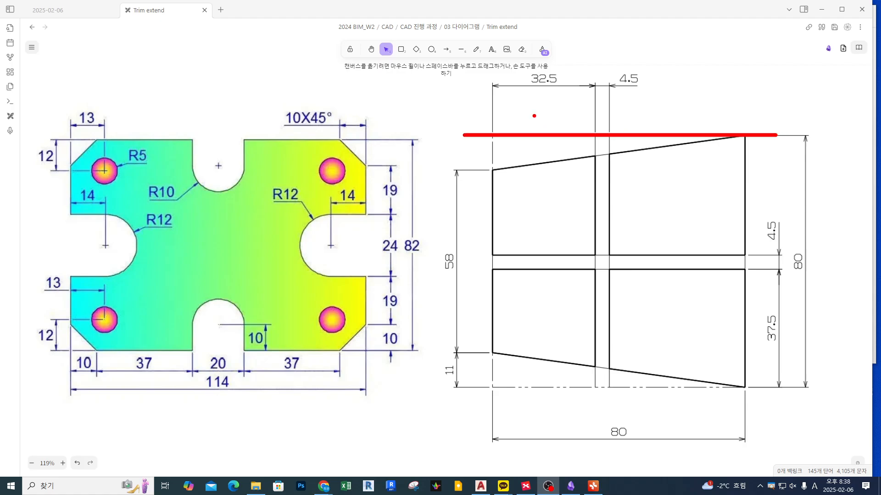
drag(491, 86, 491, 419)
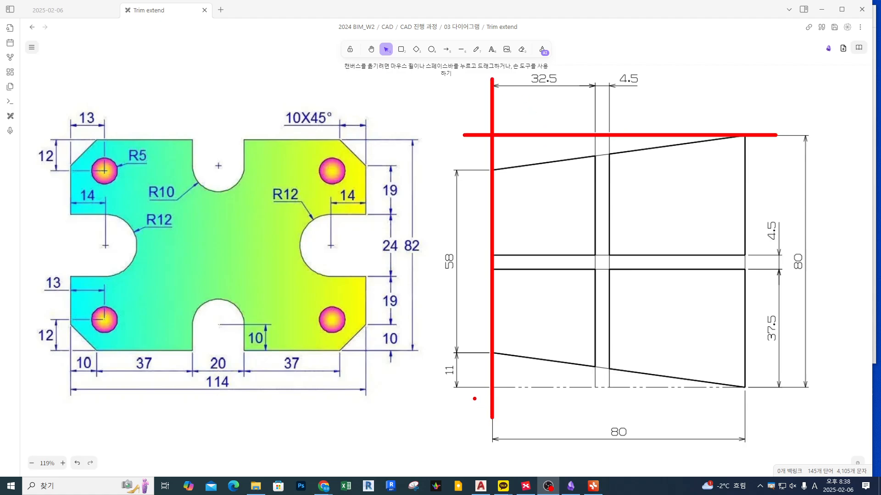
drag(465, 386, 779, 386)
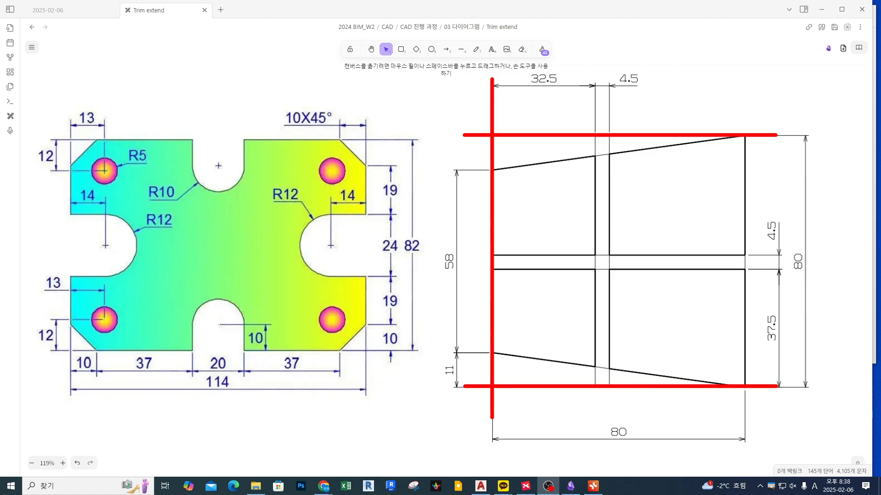
drag(742, 68, 745, 424)
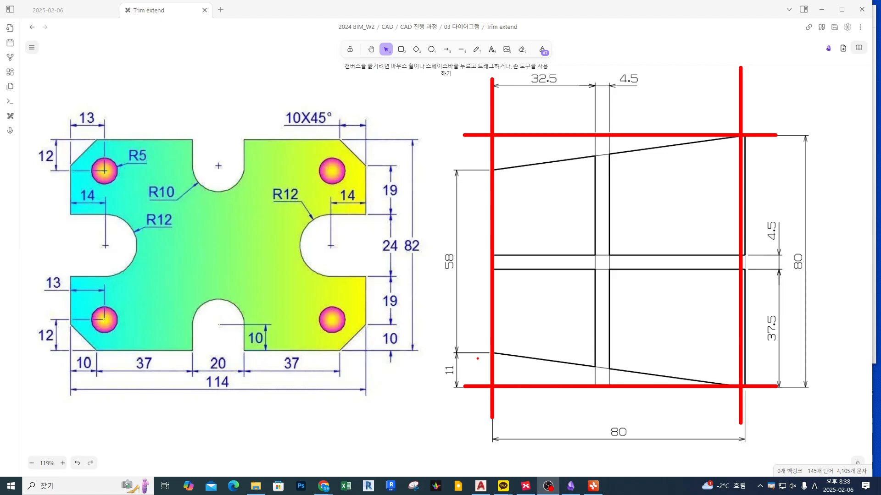
mouse_move(479, 390)
mouse_down()
mouse_move(477, 360)
mouse_move(567, 355)
mouse_up()
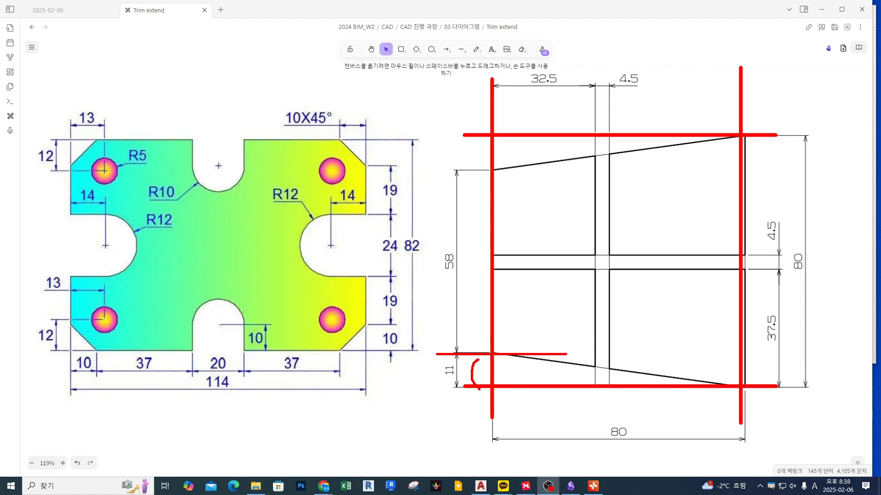
mouse_move(473, 137)
mouse_down()
mouse_move(472, 176)
mouse_move(568, 170)
mouse_up()
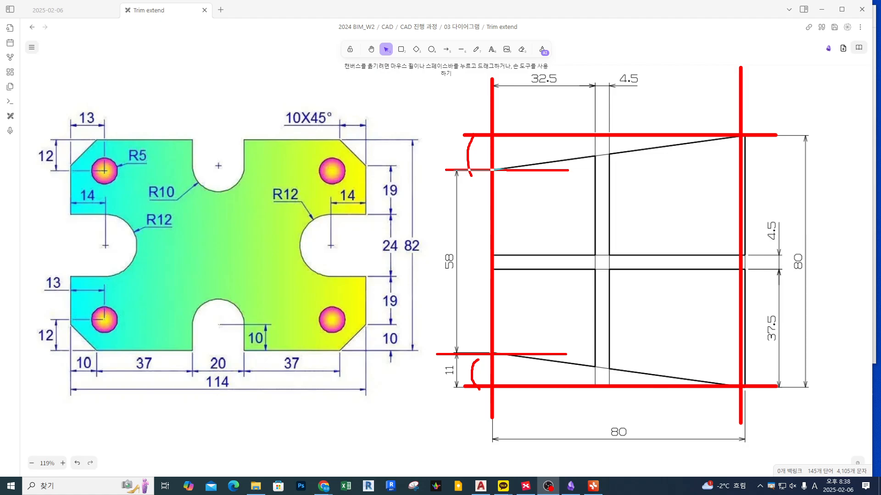
drag(449, 385, 524, 385)
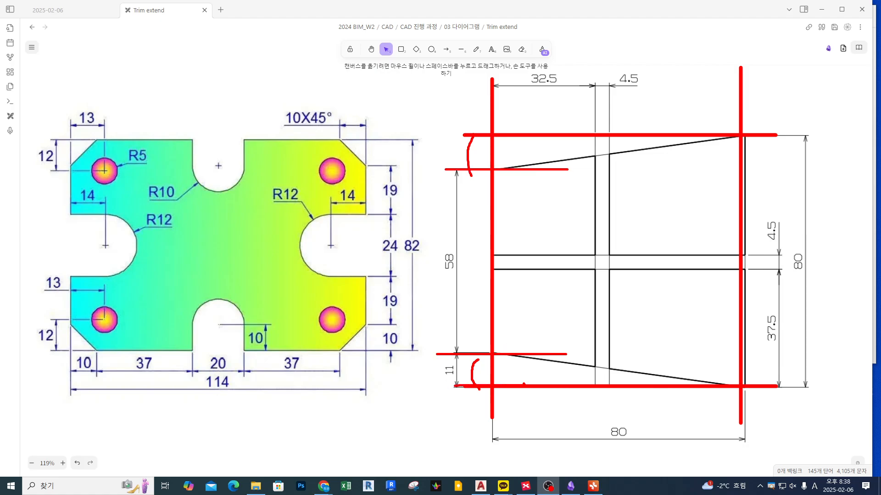
drag(477, 139, 491, 123)
mouse_move(500, 390)
mouse_down()
mouse_move(469, 359)
mouse_move(445, 250)
mouse_move(471, 176)
mouse_up()
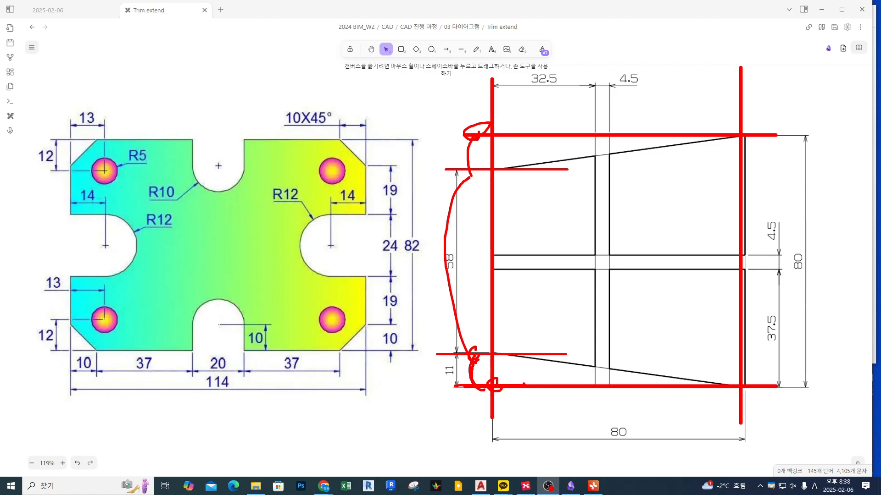
drag(451, 242, 460, 268)
drag(448, 198, 478, 157)
key(Escape)
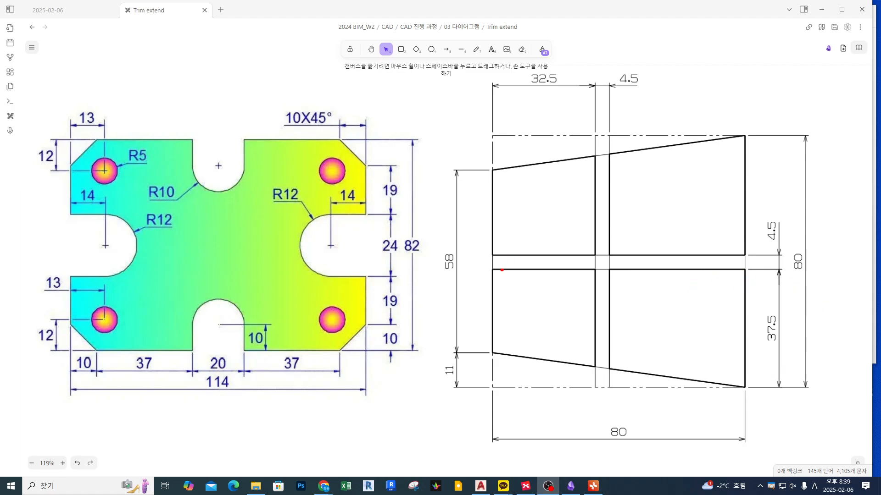
- Mark the horizontal 4.5 gap, its middle line and the spans above and below it in red screen ink, and clear the marks
drag(478, 271, 770, 271)
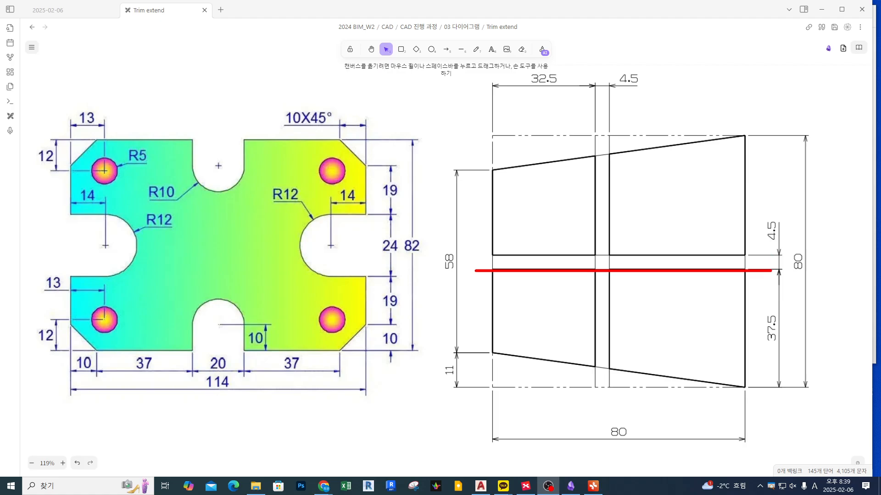
drag(476, 255, 770, 253)
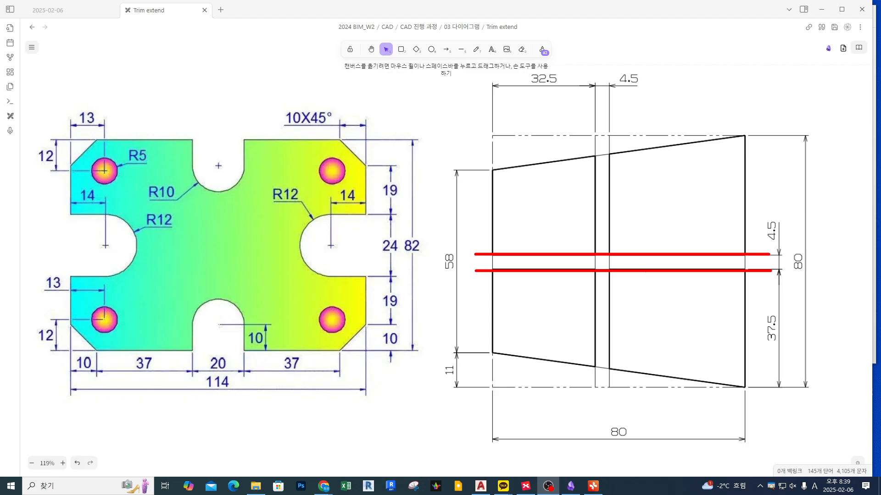
mouse_move(755, 137)
mouse_down()
mouse_move(768, 207)
mouse_move(748, 377)
mouse_up()
drag(816, 264, 449, 265)
mouse_move(781, 248)
mouse_down()
mouse_move(795, 222)
mouse_move(794, 236)
mouse_up()
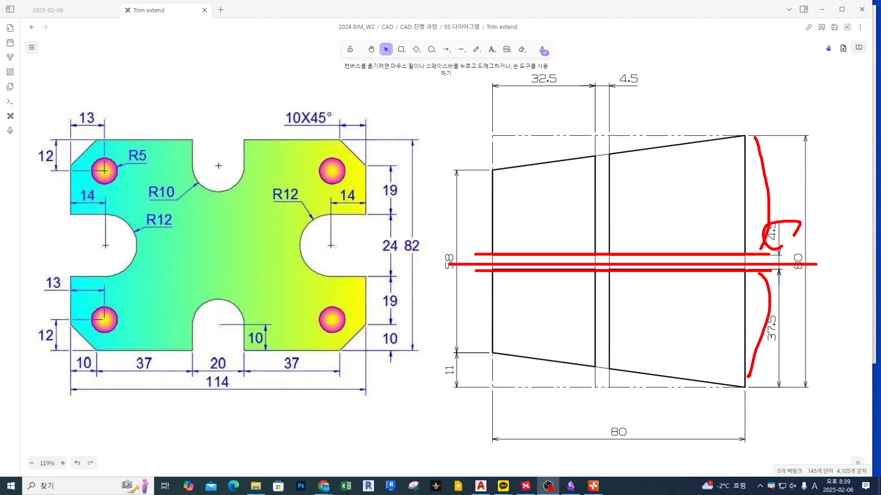
drag(750, 255, 756, 279)
key(Escape)
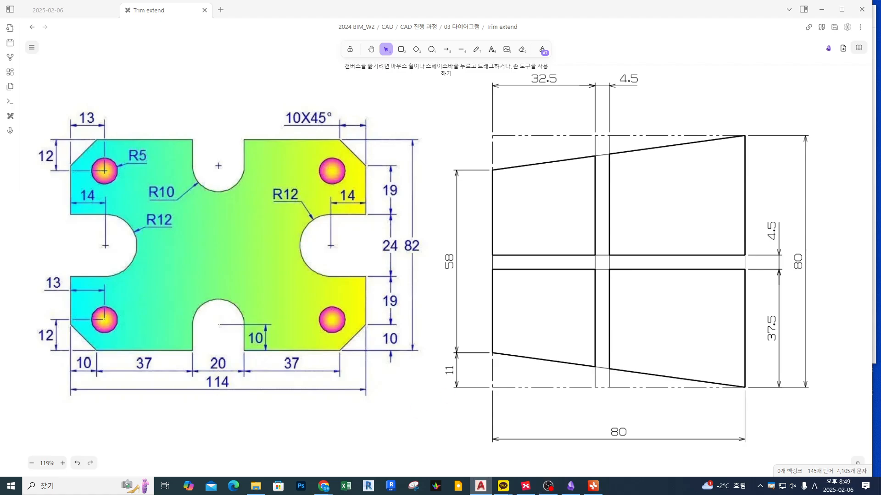
- Place the Obsidian reference diagrams beside the AutoCAD drawing, focus on the tapered 80 × 80 diagram, and split the screen about evenly
mouse_move(880, 94)
mouse_down()
mouse_move(754, 93)
mouse_move(880, 94)
mouse_up()
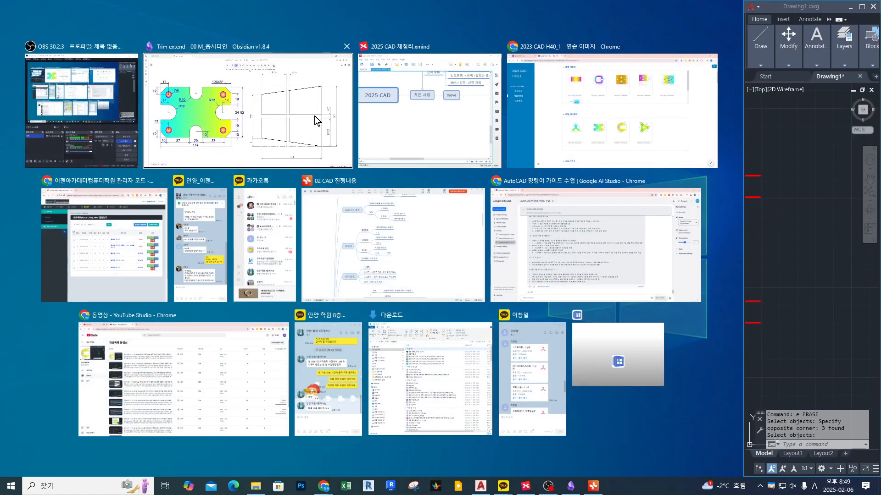
click(315, 117)
ctrl+scroll(465, 165, up, 5)
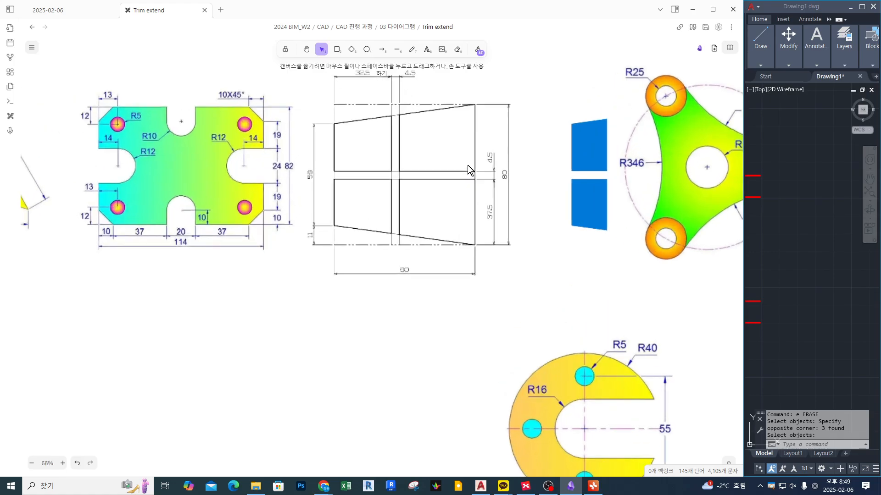
ctrl+scroll(452, 153, up, 2)
drag(417, 167, 394, 259)
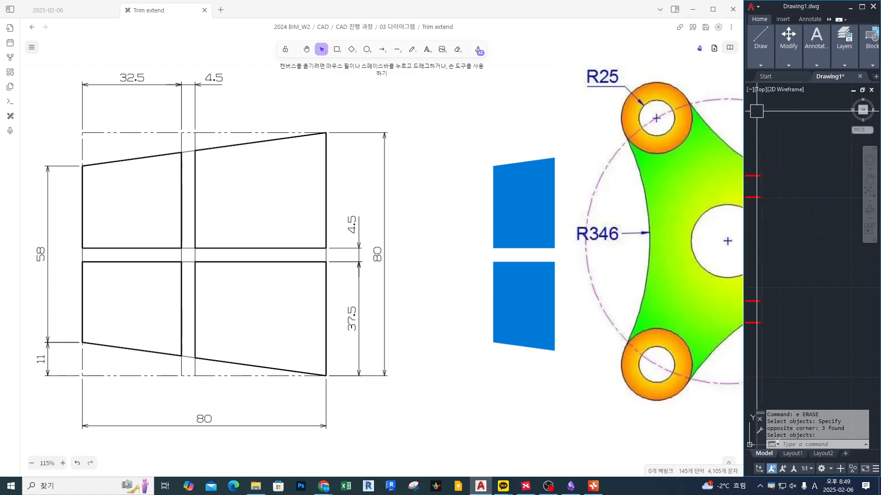
drag(743, 119, 444, 121)
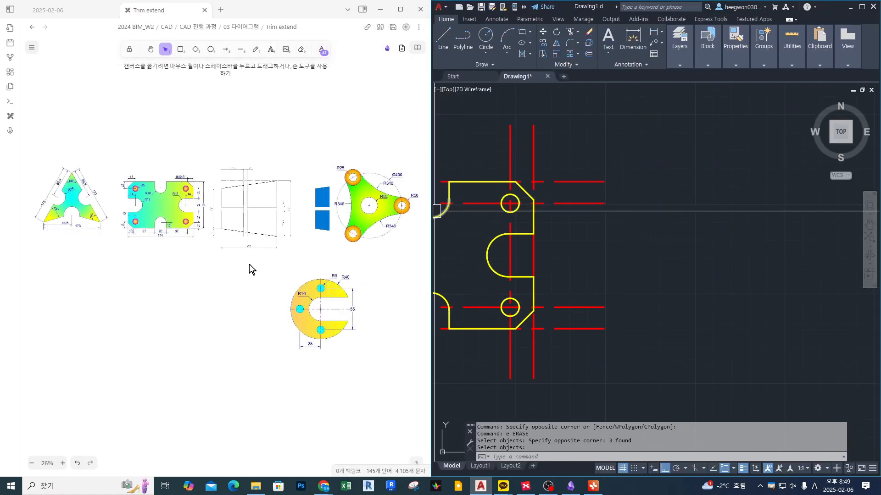
- Enlarge the tapered 80 × 80 diagram in the Obsidian reference so its dimensions are readable
click(249, 264)
ctrl+scroll(251, 207, up, 10)
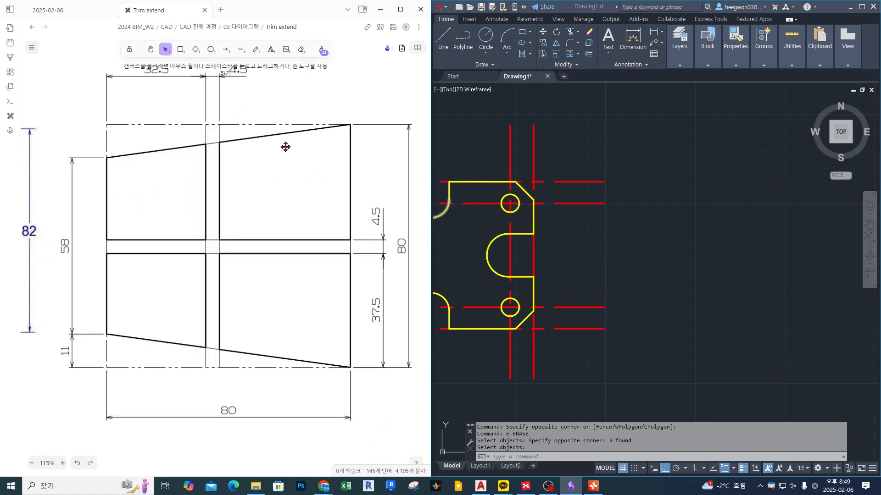
mouse_move(291, 137)
middle_down()
mouse_move(284, 165)
mouse_move(297, 183)
mouse_move(284, 179)
middle_up()
- In AutoCAD, make the 중심선 layer current and draw a horizontal base construction line in the empty area right of the finished plate
click(629, 183)
scroll(634, 186, down, 5)
mouse_move(730, 216)
middle_down()
mouse_move(706, 242)
mouse_move(644, 229)
middle_up()
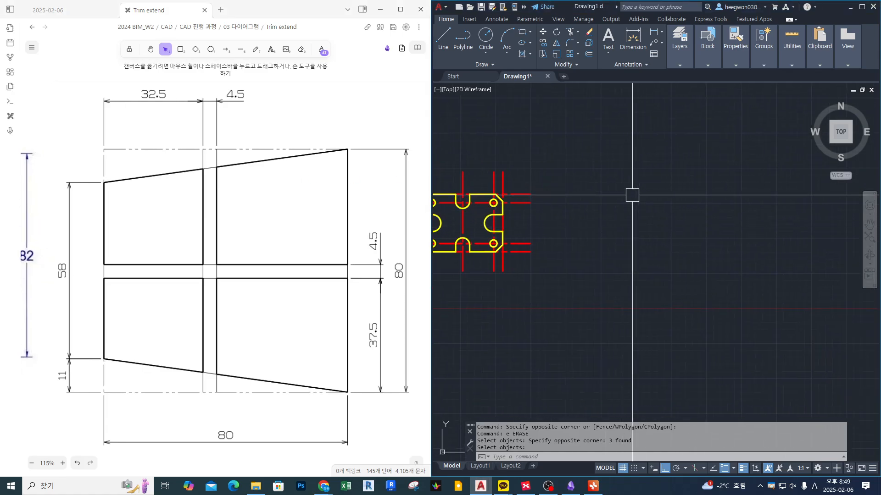
click(683, 52)
click(743, 76)
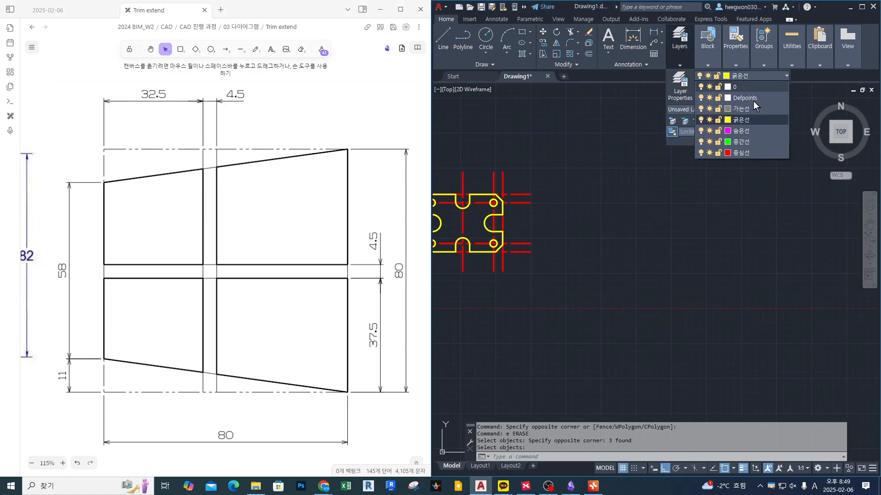
click(749, 152)
text(l)
key(Return)
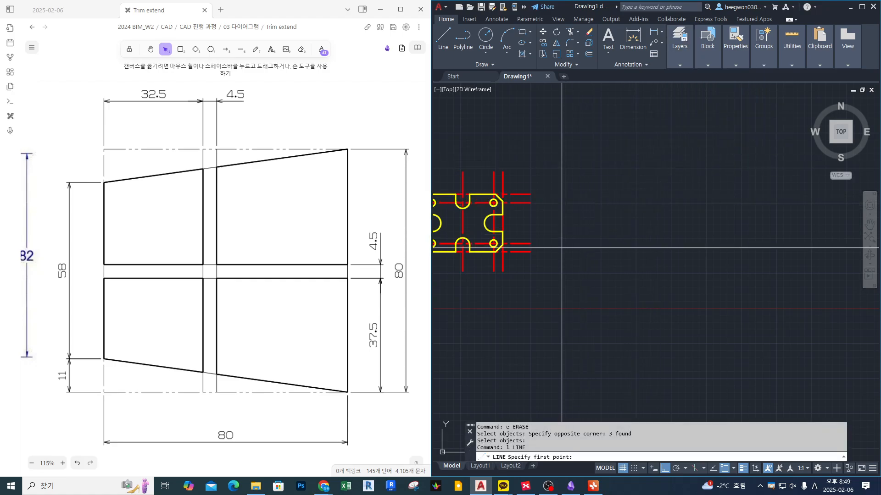
scroll(561, 259, up, 2)
click(554, 251)
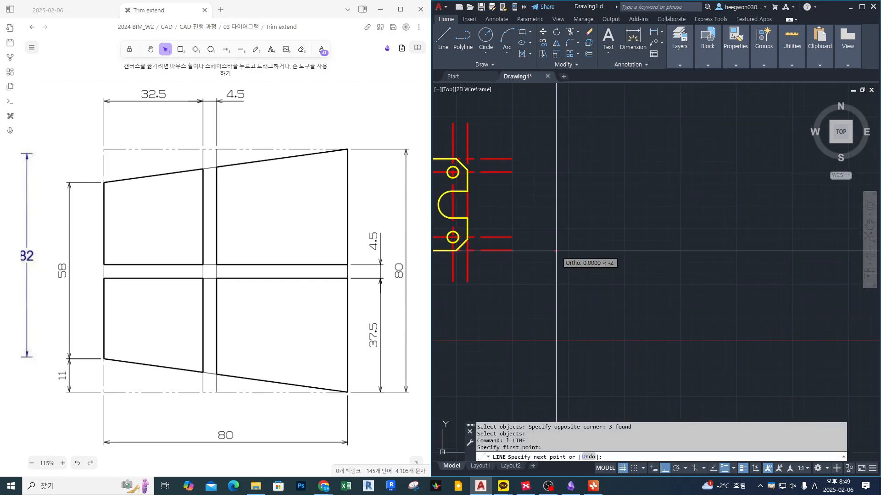
mouse_move(682, 267)
middle_down()
mouse_move(669, 265)
mouse_move(685, 266)
middle_up()
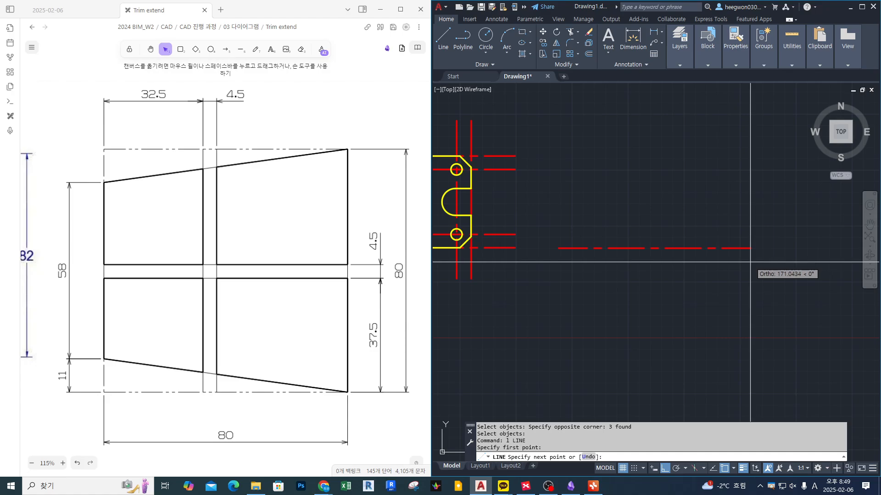
click(719, 265)
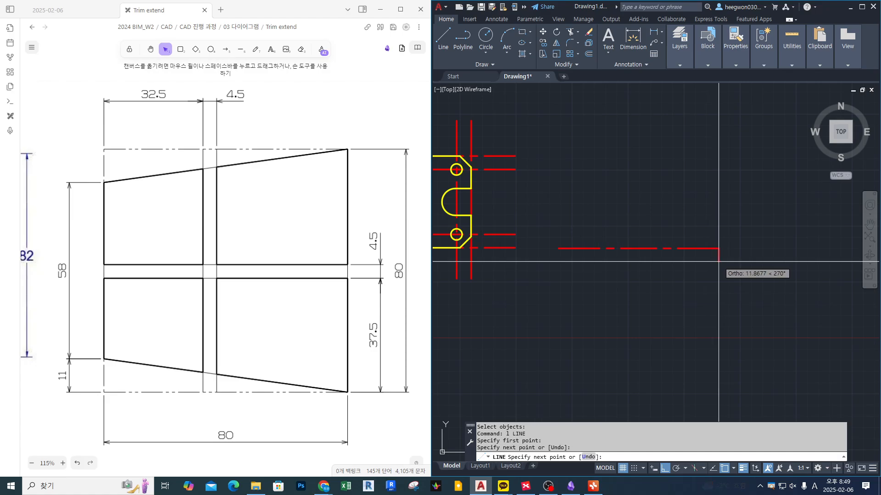
key(Return)
- Draw a vertical construction line crossing the base line near its left end and extending well above it
key(Return)
click(583, 281)
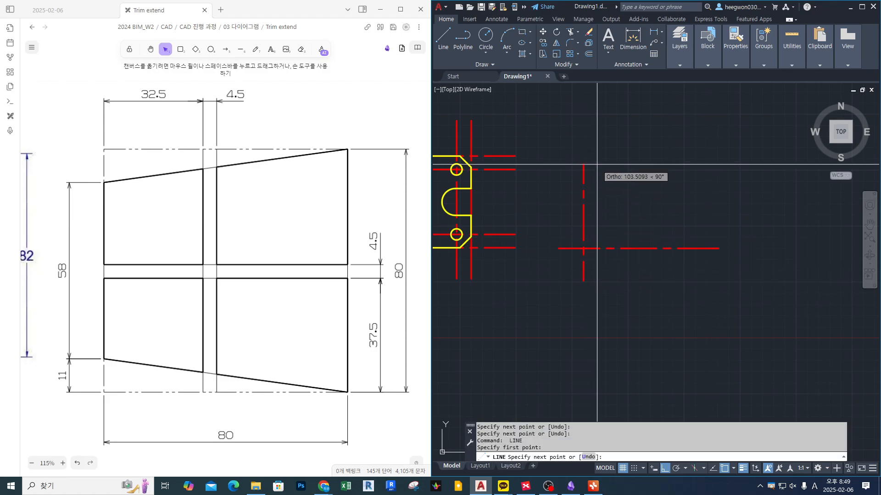
click(592, 110)
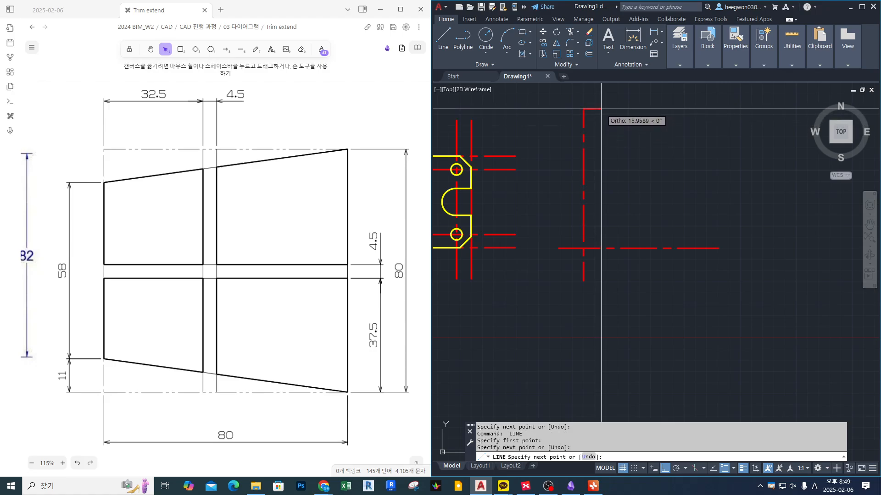
key(Return)
- Offset the vertical construction line 80 to the right and the horizontal base line 80 upward
text(o)
key(Return)
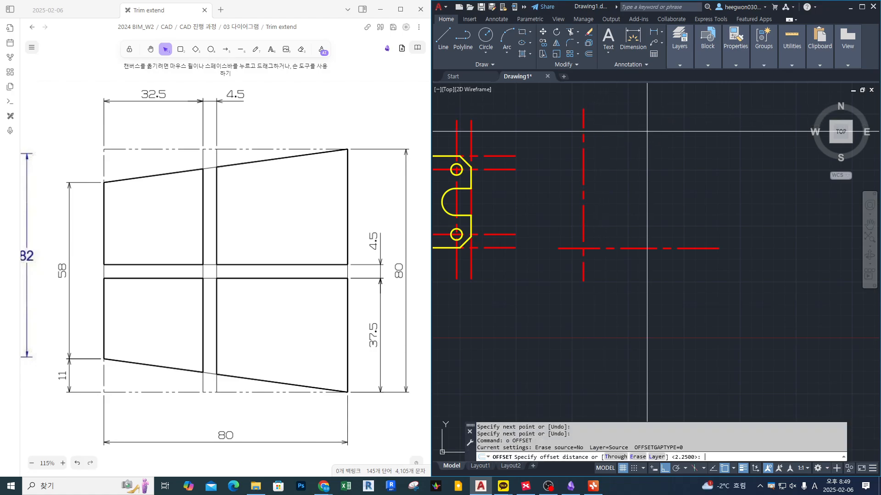
text(80)
key(Return)
click(583, 190)
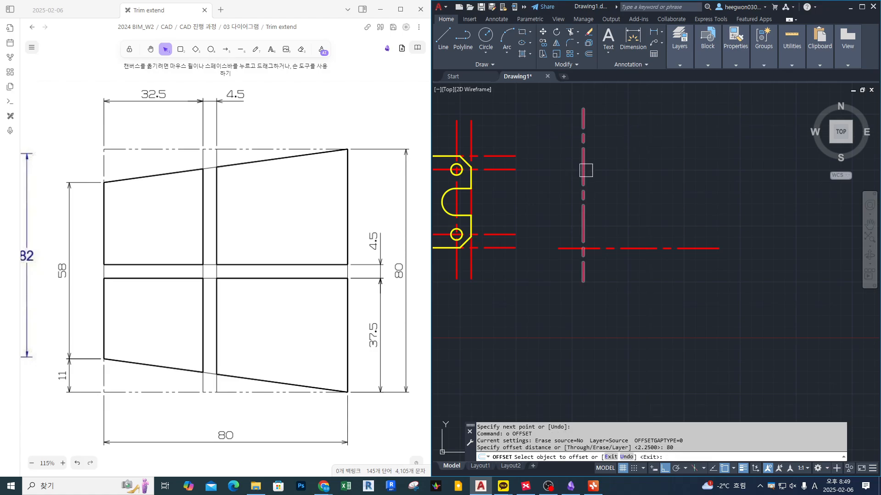
click(674, 238)
click(660, 248)
click(641, 172)
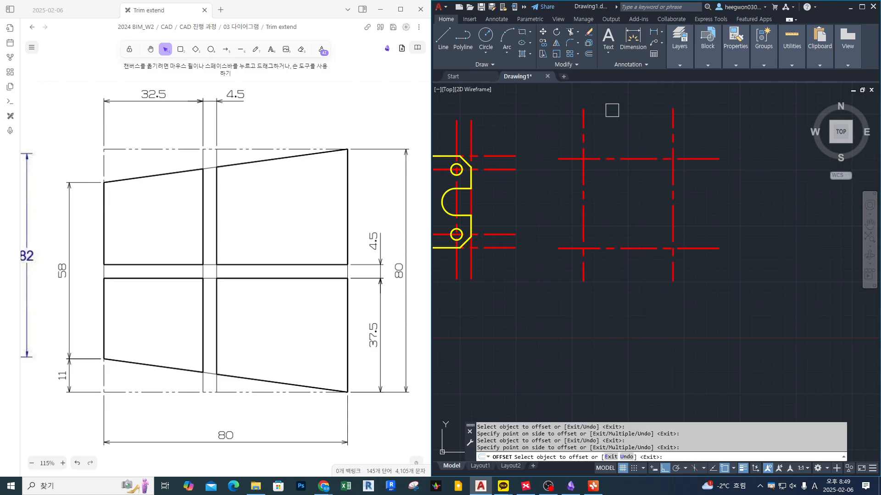
key(Return)
- Clear the yellow screen ink, and offset the upper and lower horizontal construction lines 11 inward
scroll(625, 140, up, 2)
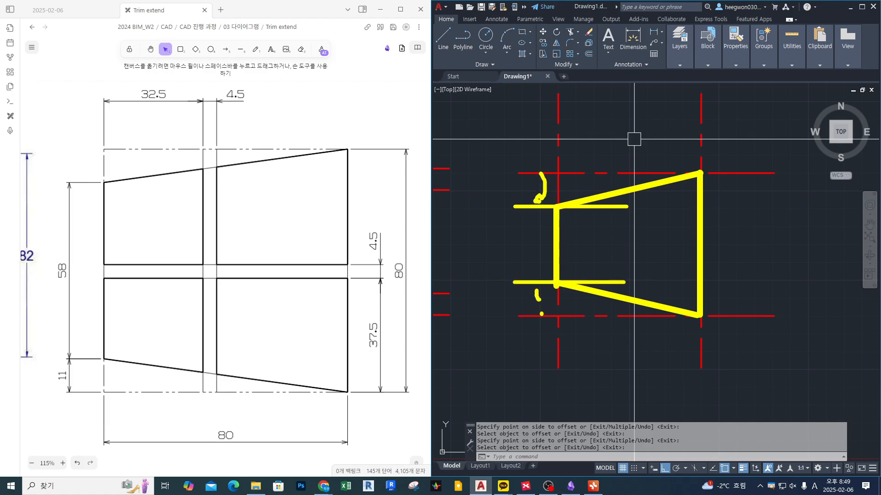
key(Escape)
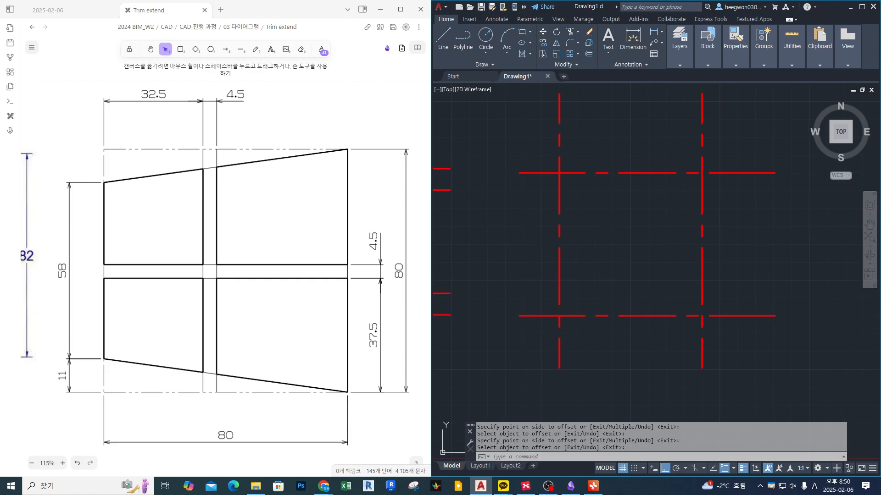
text(o)
key(Return)
text(11)
key(Return)
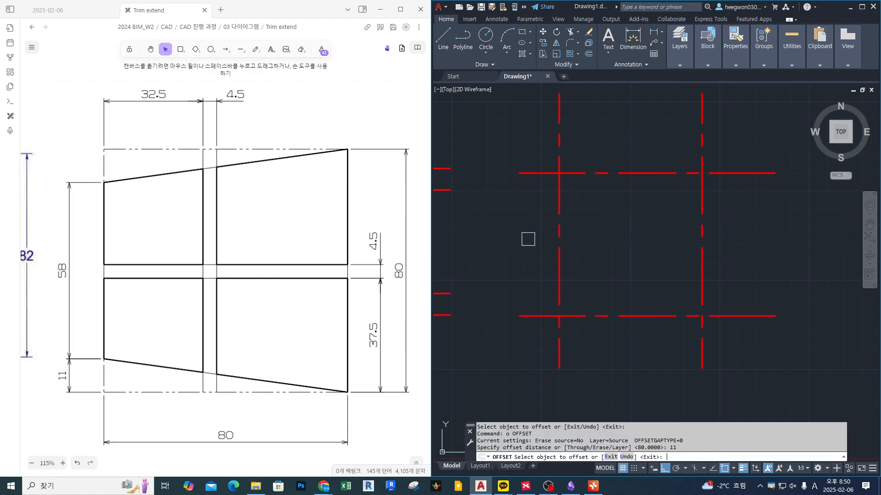
click(541, 173)
click(539, 220)
click(538, 323)
click(531, 253)
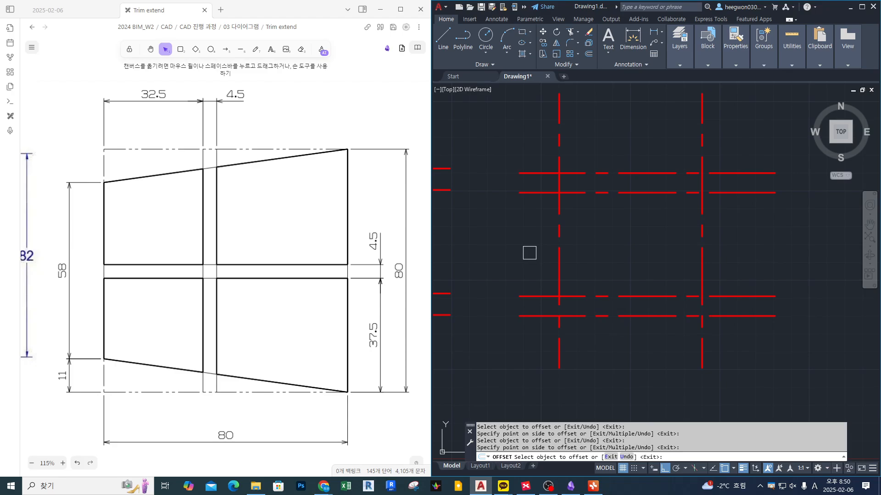
key(Return)
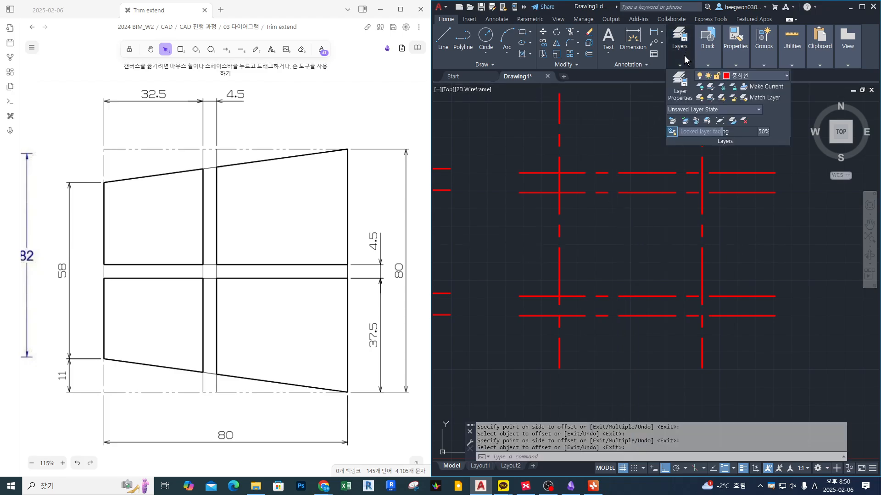
- Draw the closed tapered outline on the 중심선 layer through the construction line intersections
mouse_move(756, 68)
mouse_move(675, 42)
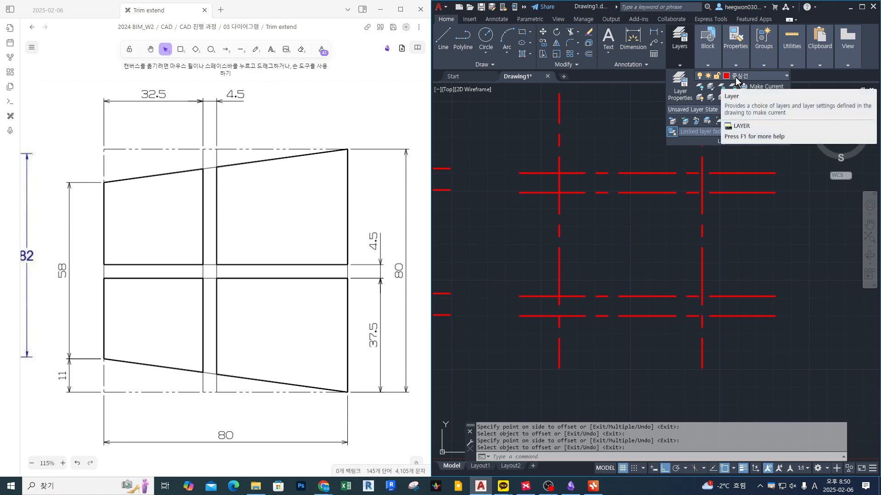
click(614, 247)
key(Escape)
key(Escape)
text(l)
key(Return)
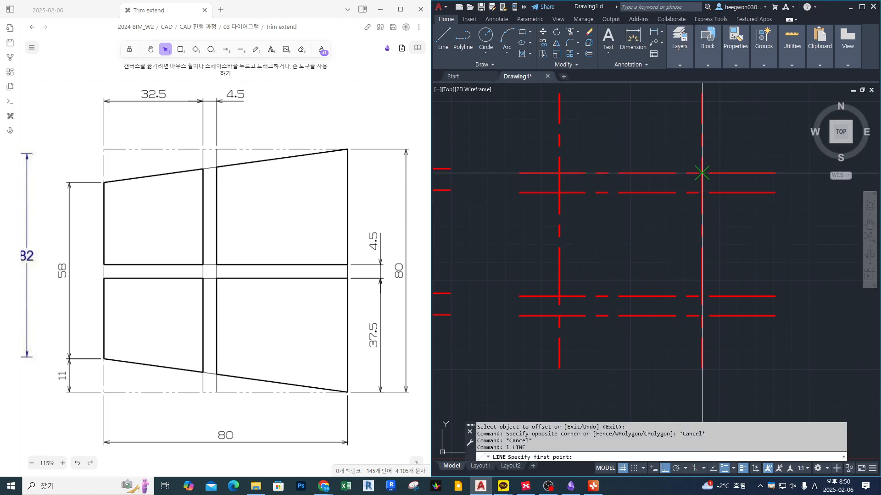
click(702, 315)
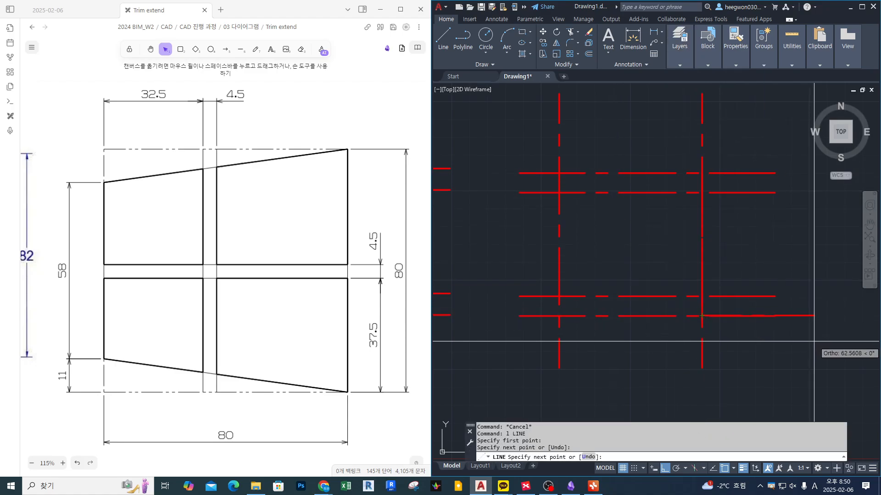
click(559, 296)
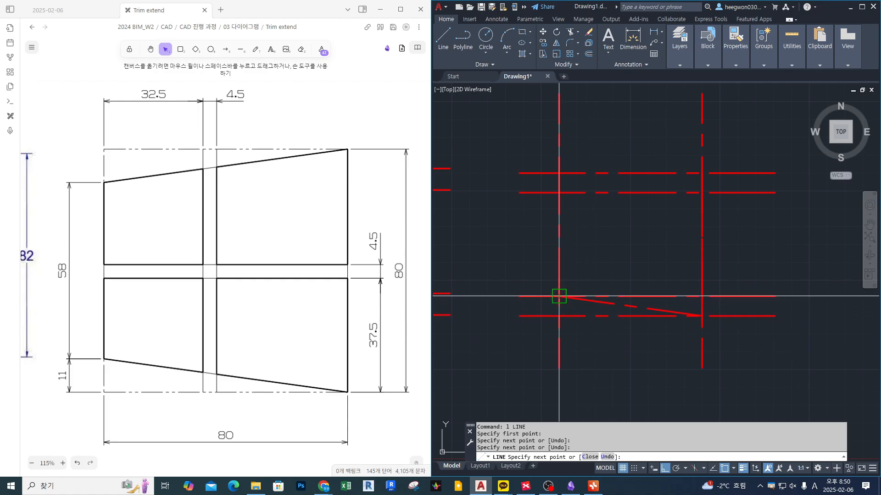
click(702, 173)
key(Return)
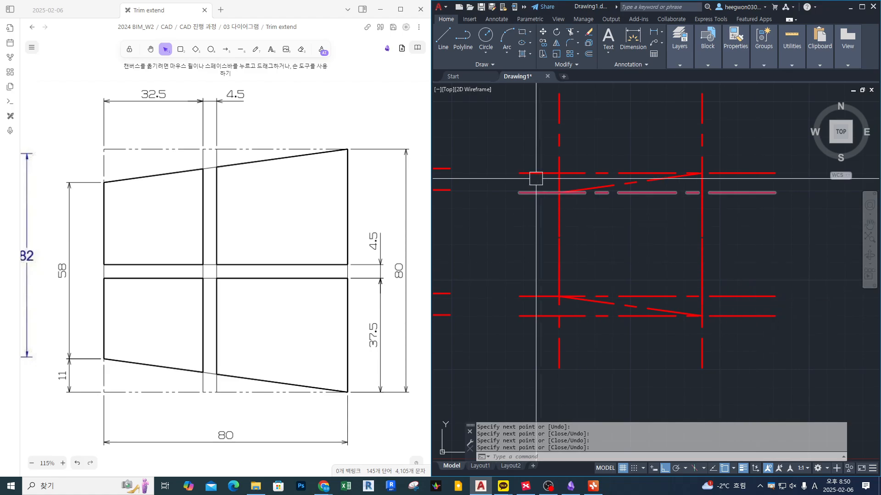
- Erase the four outline lines drawn on the 중심선 layer
text(r)
key(Return)
click(535, 113)
click(726, 331)
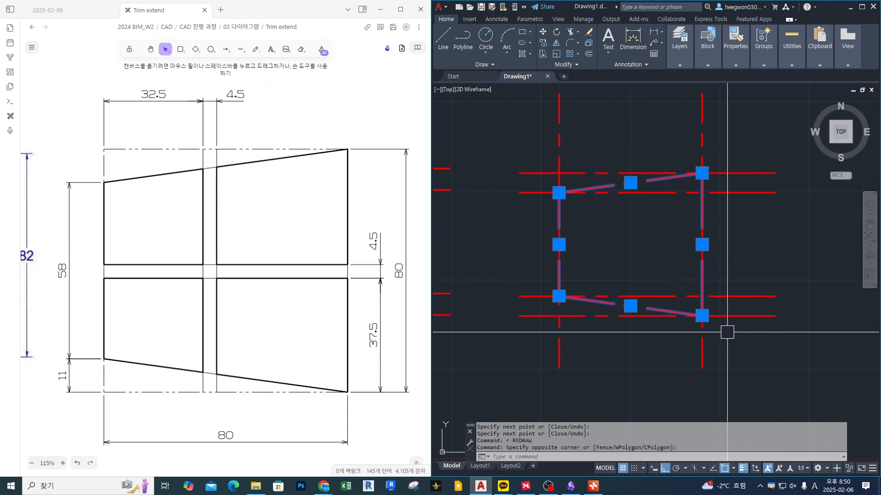
key(Delete)
- Make the 굵은선 layer current, turn ortho off and draw the closed tapered outline through the construction line intersections
click(673, 42)
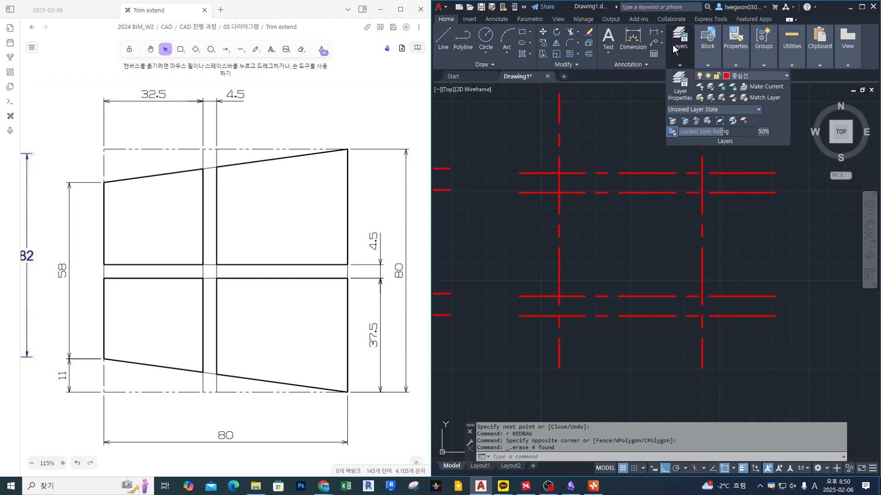
click(738, 78)
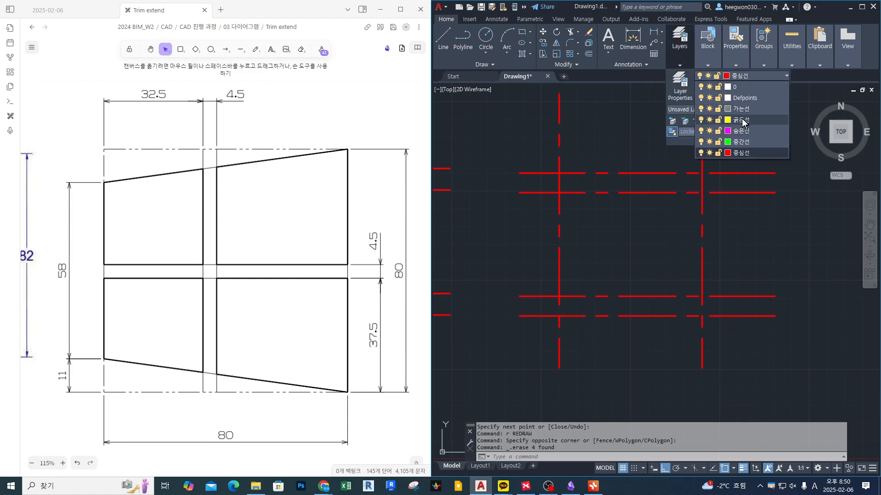
click(744, 122)
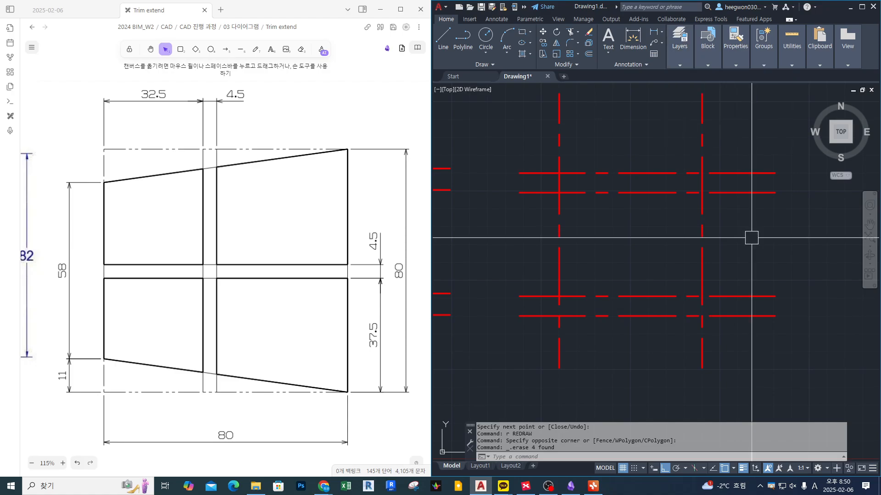
text(l)
key(Return)
click(702, 173)
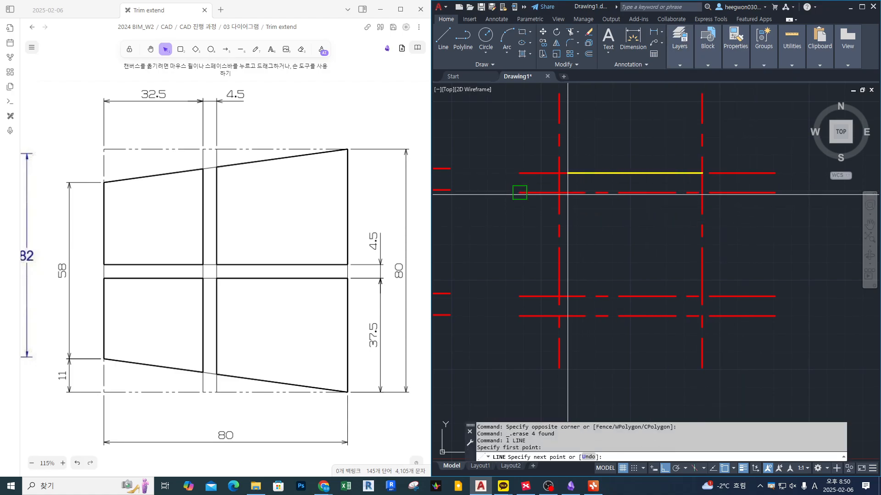
key(F8)
click(559, 193)
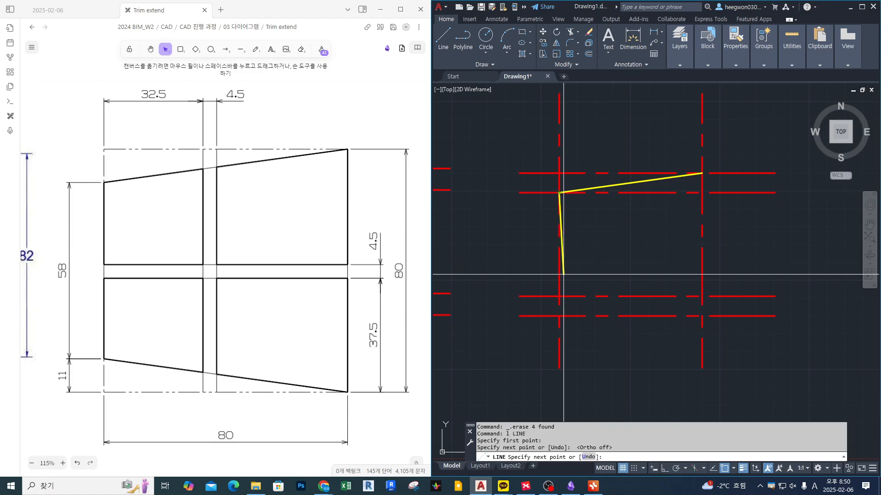
click(558, 296)
click(702, 316)
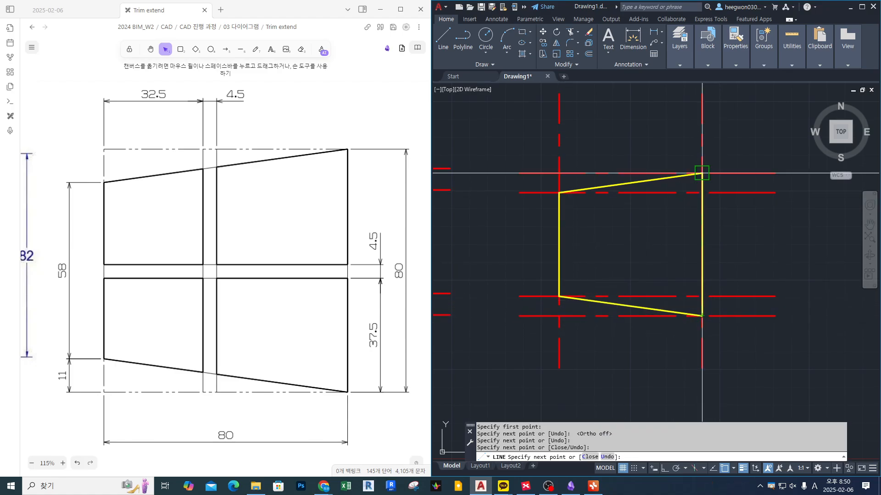
click(702, 173)
key(Escape)
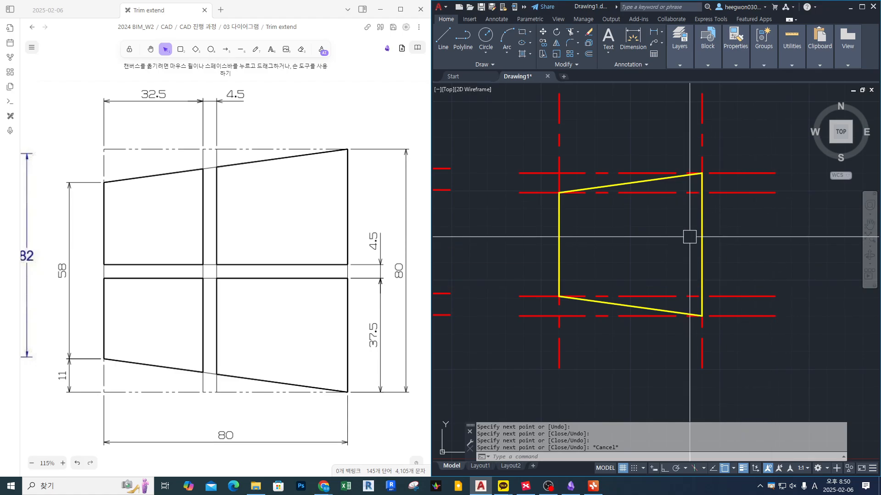
- Offset the left vertical construction line 32.5 to the right
text(o)
key(Return)
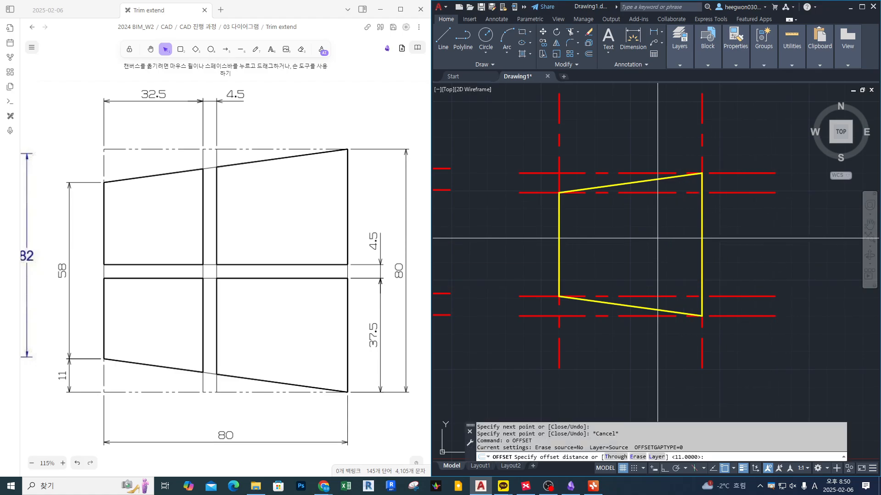
text(32.5)
key(Return)
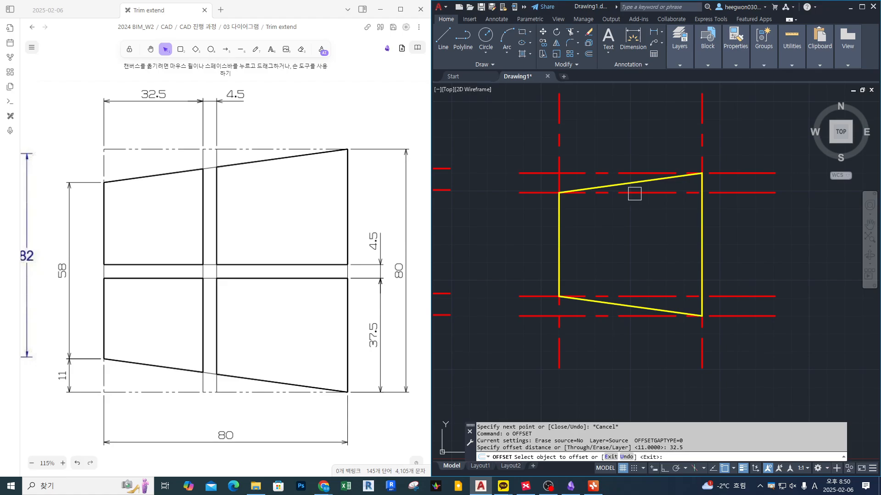
click(560, 135)
click(629, 127)
key(Return)
- Offset the new vertical construction line another 4.5 to the right to set the vertical gap's width
key(Return)
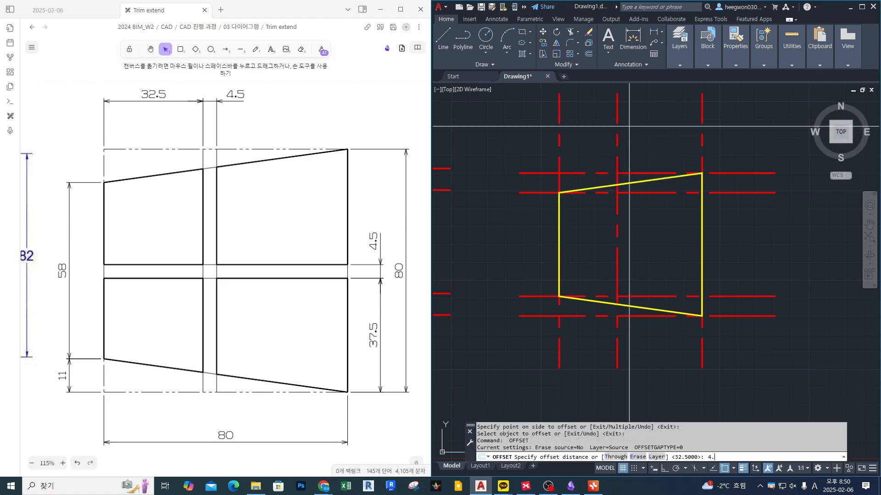
key(Return)
click(617, 127)
click(664, 127)
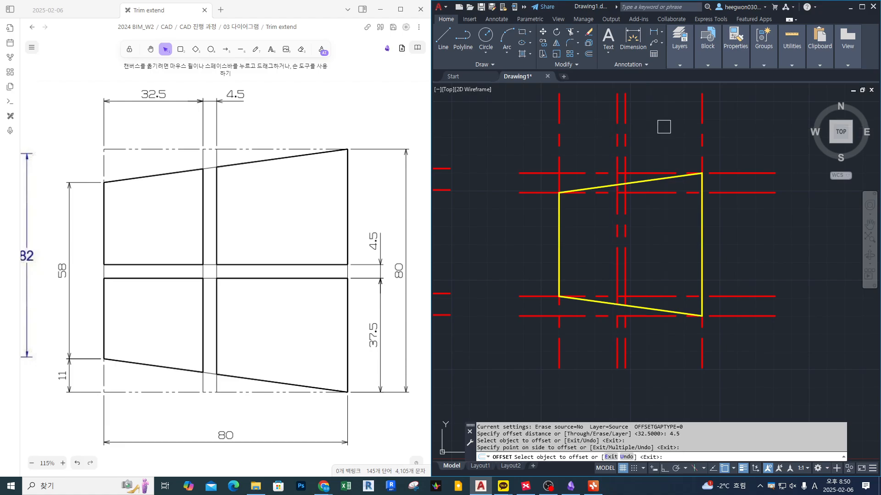
key(Return)
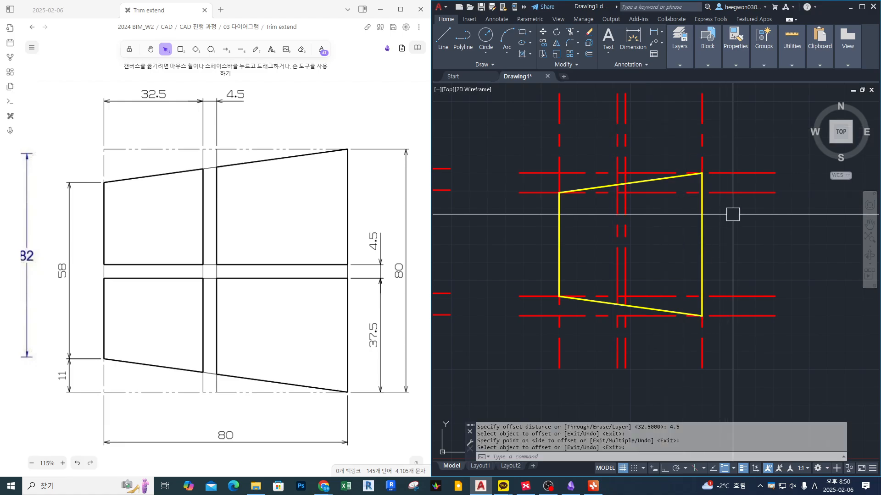
- Offset the lowest horizontal construction line 37.5 upward
text(o)
key(Return)
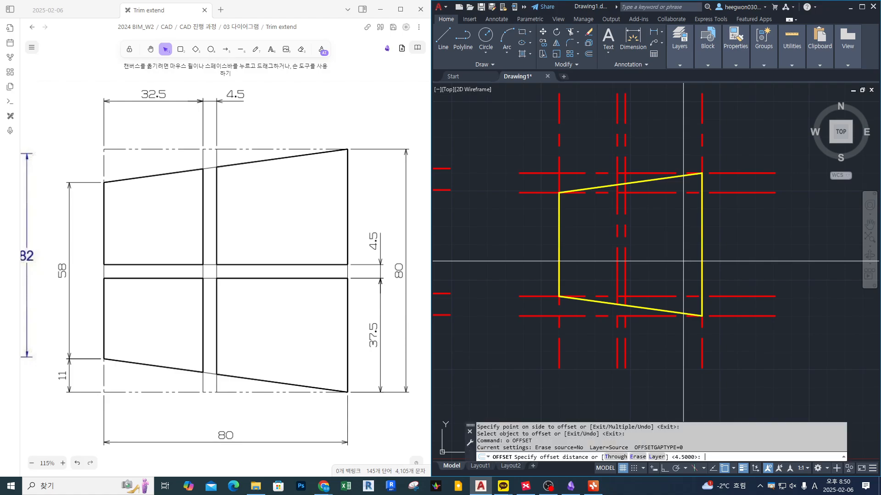
key(Return)
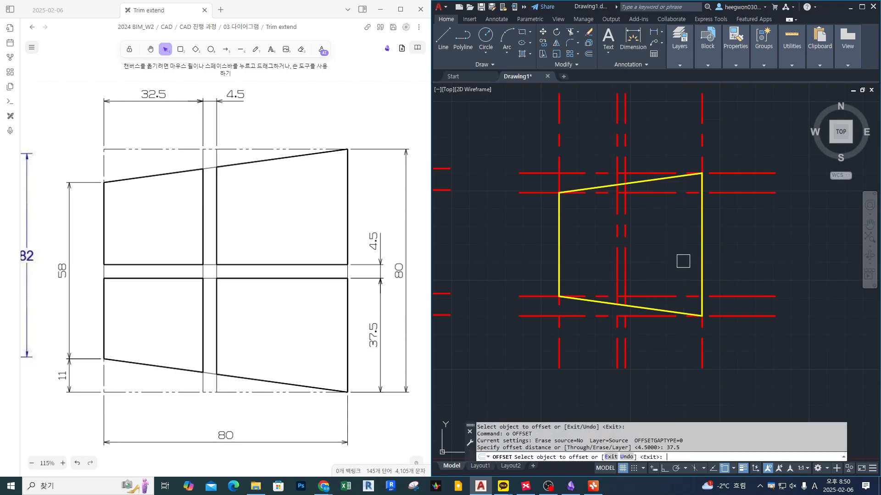
click(736, 317)
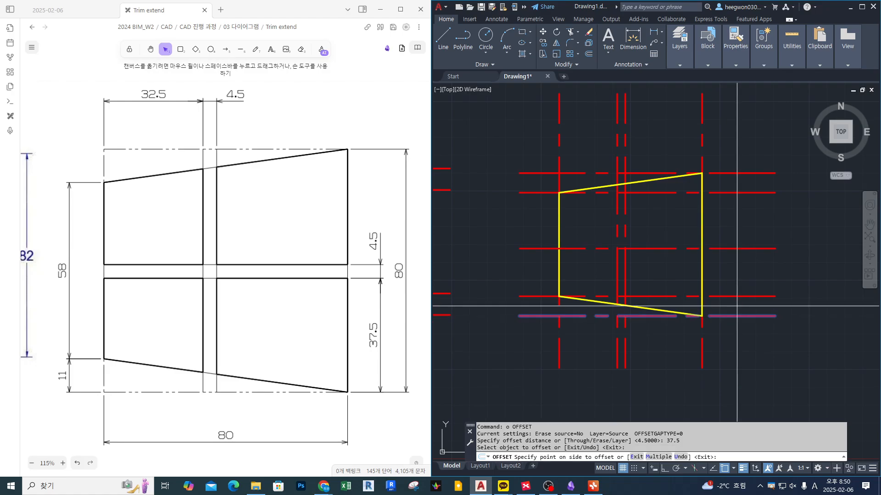
click(746, 250)
key(Return)
- Offset the new horizontal construction line another 4.5 upward to set the horizontal gap's width
key(Return)
text(4.5)
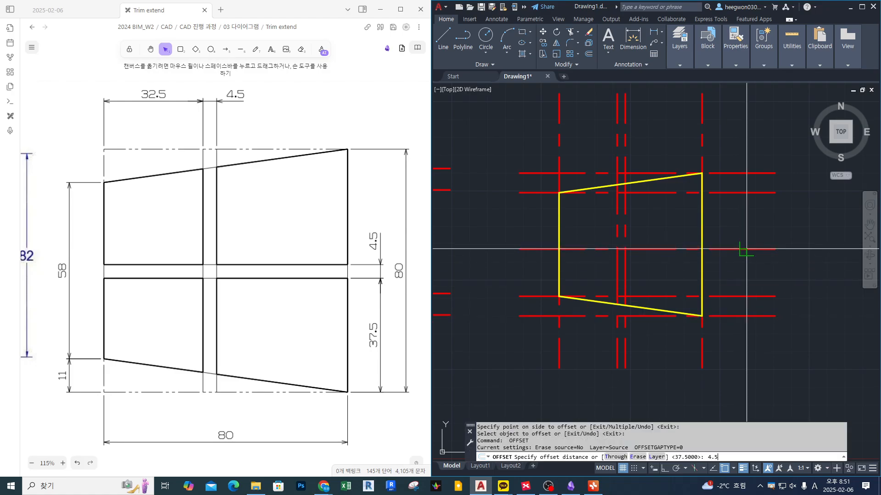
key(Return)
click(747, 250)
click(761, 212)
key(Return)
- Draw two horizontal lines across the outline along the gap's construction lines, from the left edge to the right edge
text(l)
key(Return)
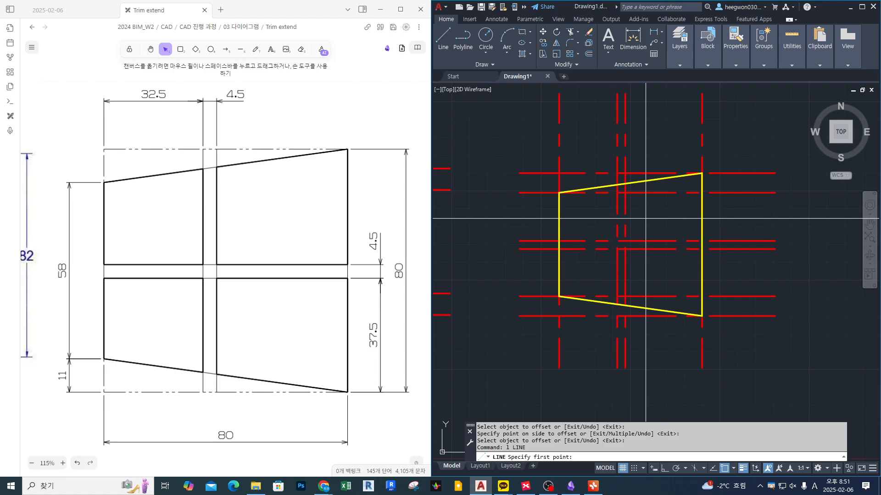
scroll(603, 232, up, 2)
click(532, 246)
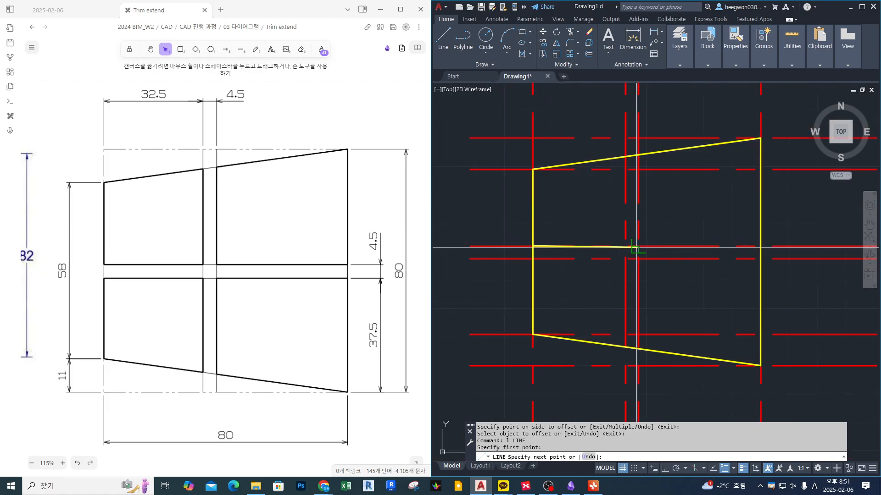
click(760, 247)
key(Return)
key(Return)
click(760, 259)
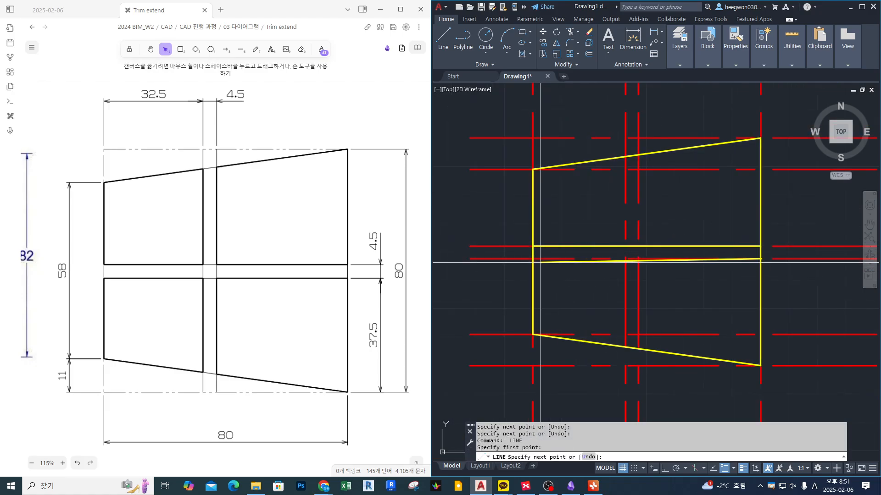
click(532, 259)
key(Return)
- Draw two vertical lines along the vertical gap's construction lines, between the upper and lower sloped edges
key(Return)
click(625, 157)
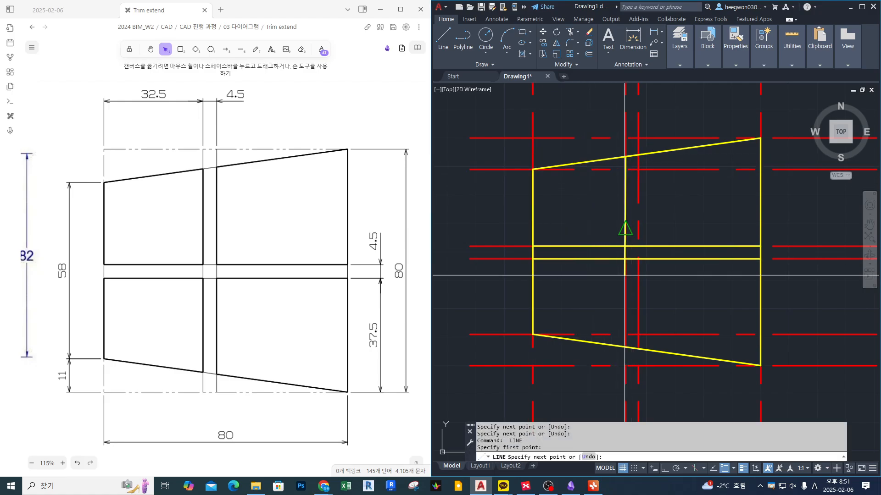
click(625, 347)
key(Return)
key(Return)
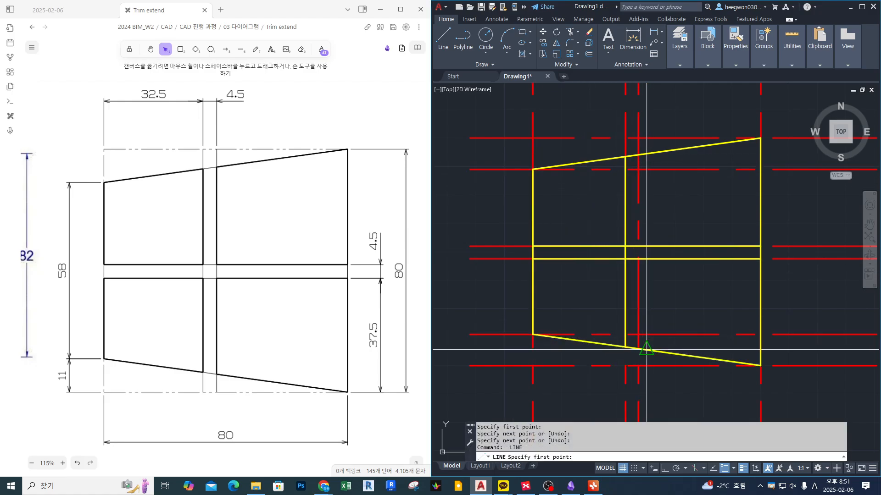
click(638, 349)
click(638, 155)
key(Return)
key(Return)
click(638, 155)
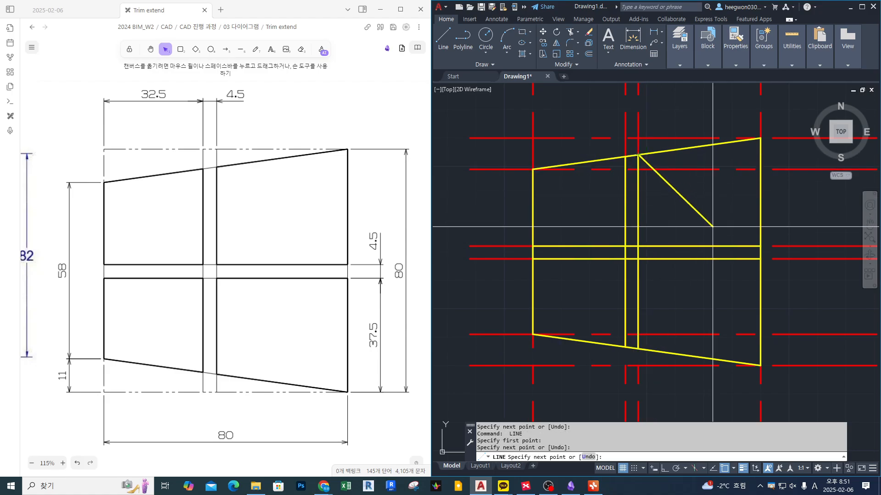
key(Escape)
- Turn off the 중심선 layer with LAYOFF by picking one of the red construction lines
middle_drag(716, 226, 703, 217)
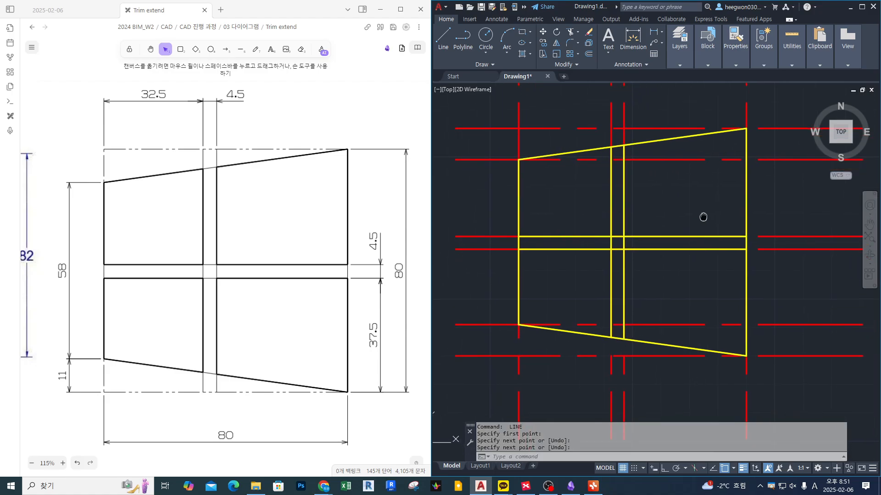
scroll(703, 216, down, 2)
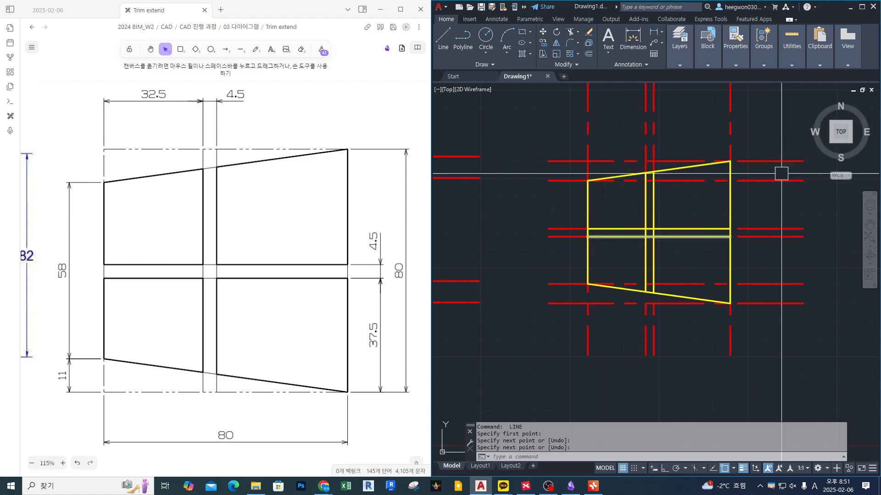
middle_drag(766, 202, 759, 213)
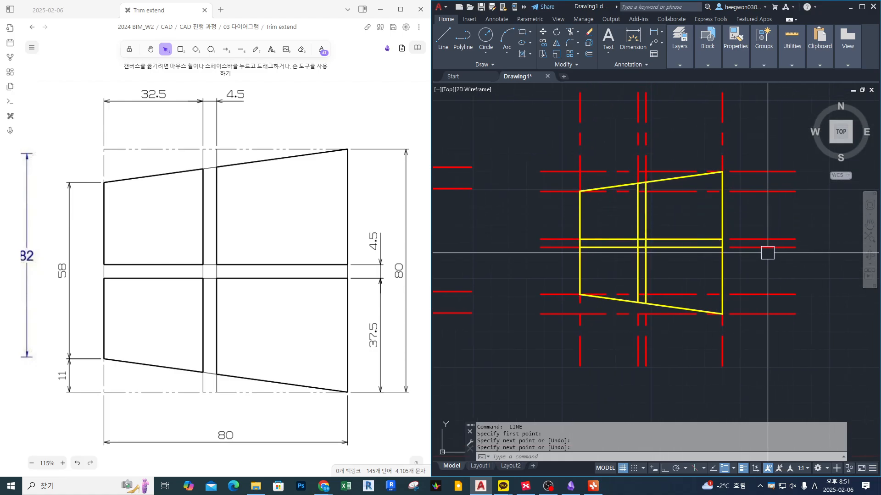
text(layof)
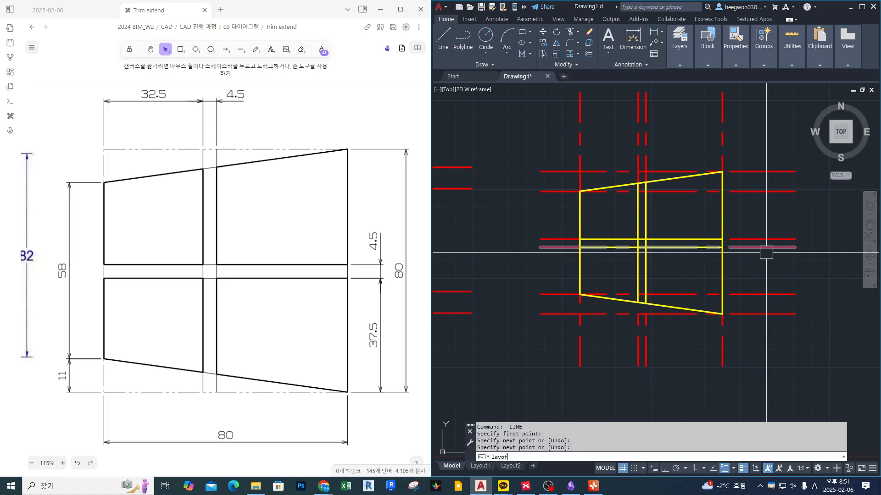
text(f)
key(Return)
click(766, 250)
key(Return)
- Trim the outline and vertical line segments inside the horizontal gap with a fence running the full width of the figure
text(tr)
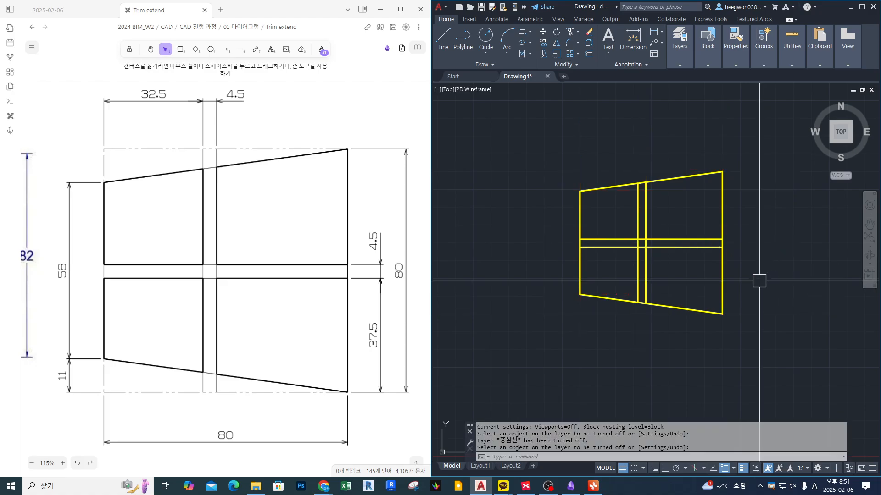
key(Return)
scroll(729, 251, up, 3)
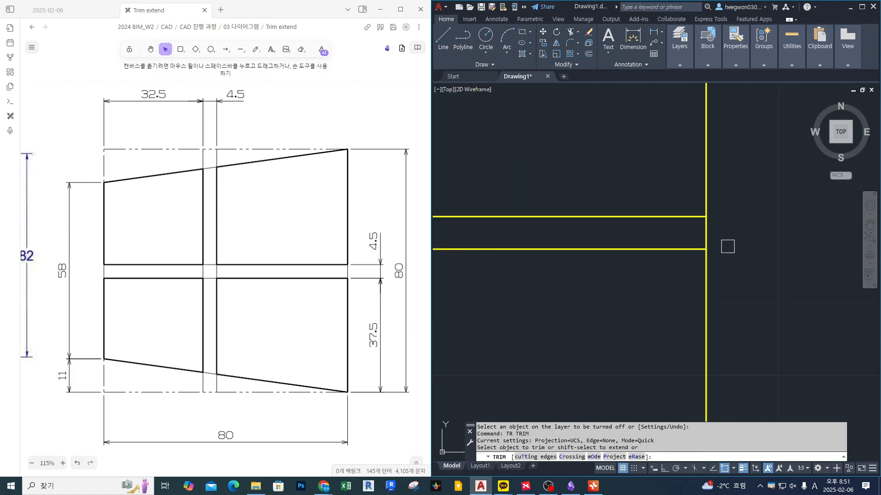
click(808, 232)
scroll(808, 232, down, 4)
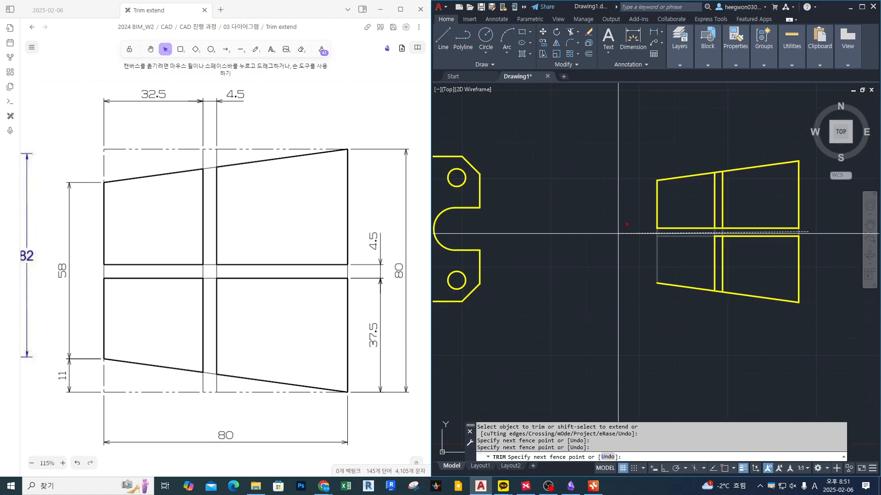
scroll(697, 233, up, 4)
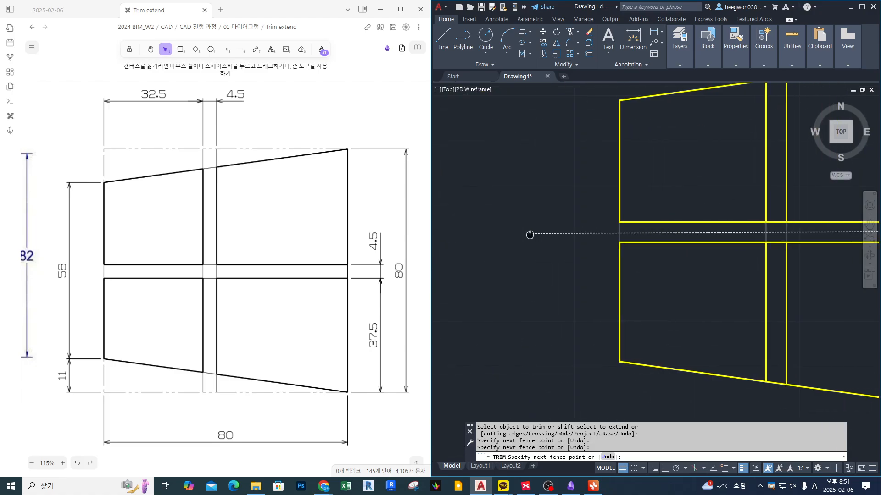
key(Return)
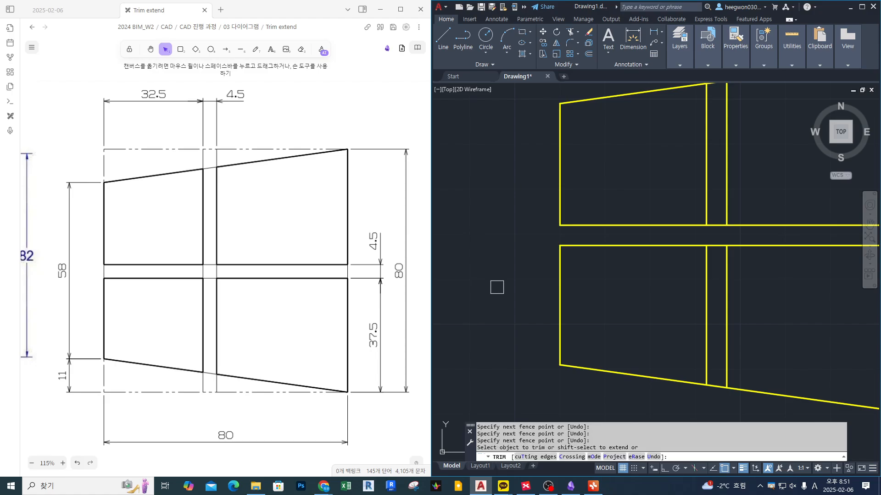
- Trim the sloped edges and horizontal lines inside the vertical gap with a fence from above to below the figure
scroll(703, 248, down, 3)
scroll(639, 239, up, 5)
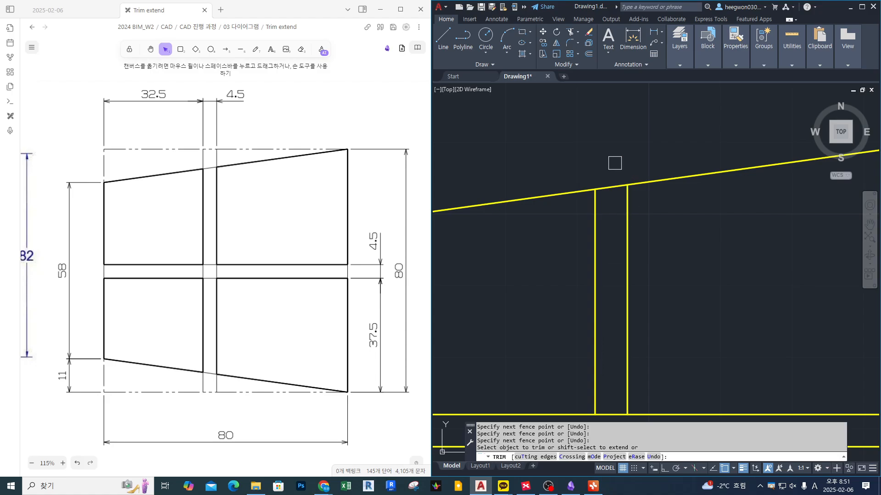
click(610, 149)
scroll(610, 220, down, 3)
scroll(607, 229, up, 5)
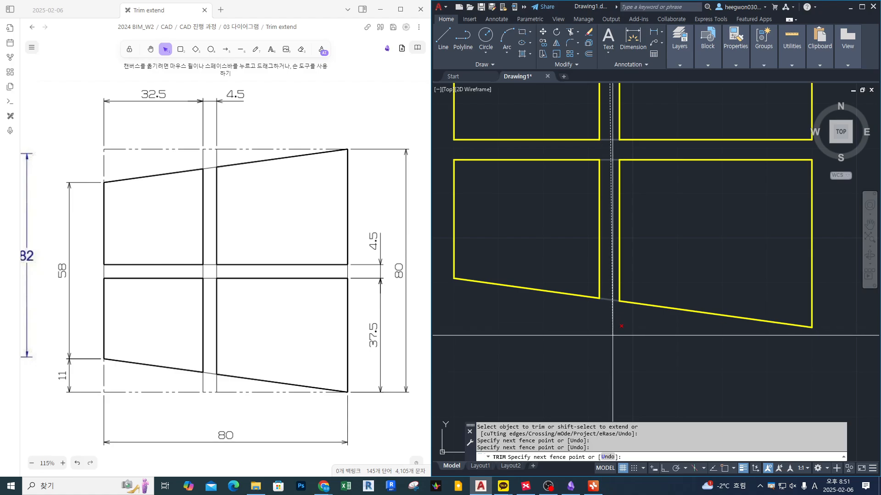
click(649, 346)
key(Return)
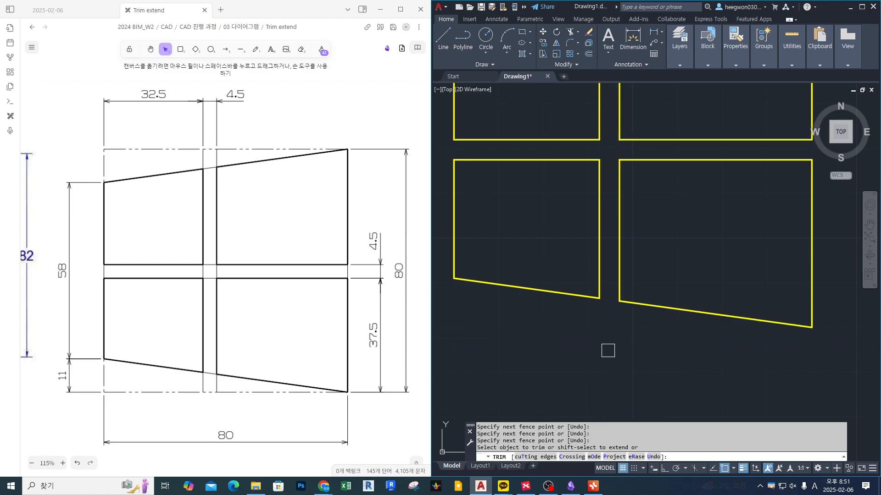
middle_drag(674, 273, 679, 352)
key(Return)
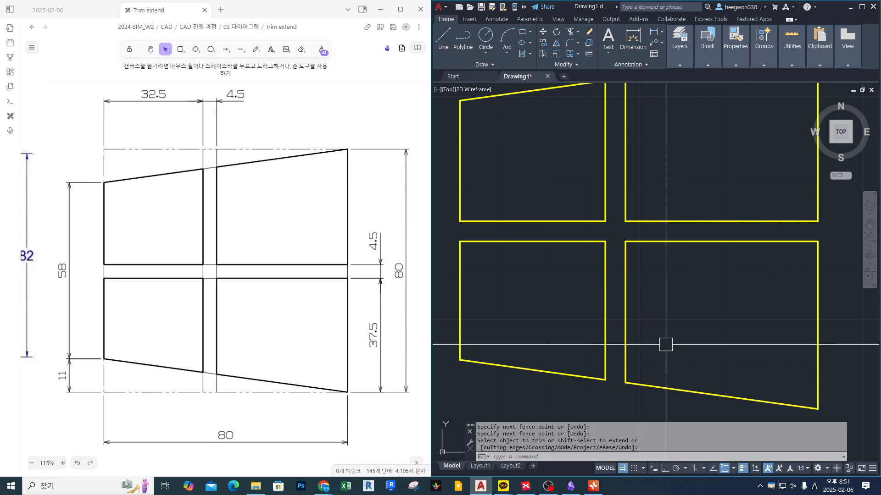
- Turn all layers back on with LAYON and bring the four finished panels into view
text(layo)
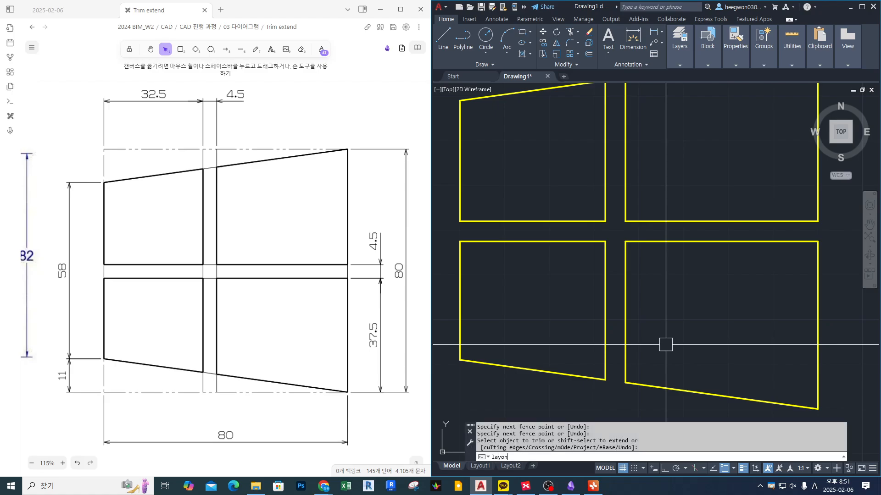
text(n)
key(Return)
scroll(661, 338, down, 2)
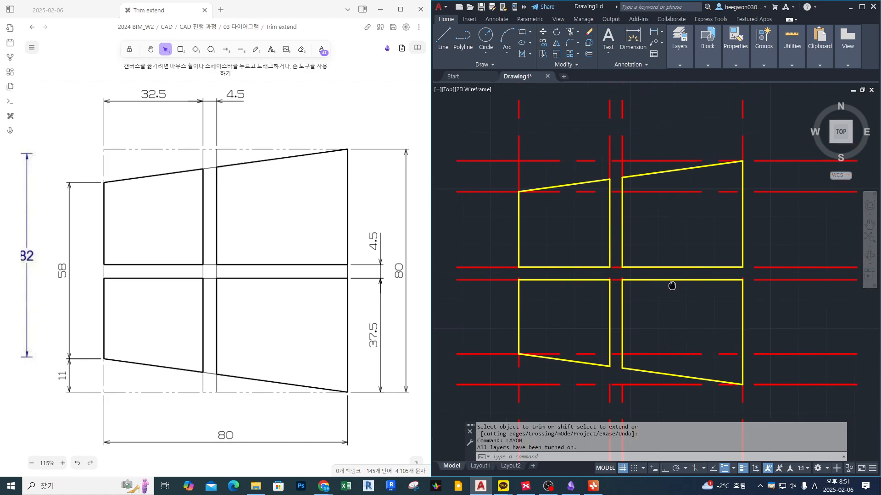
middle_drag(672, 286, 671, 285)
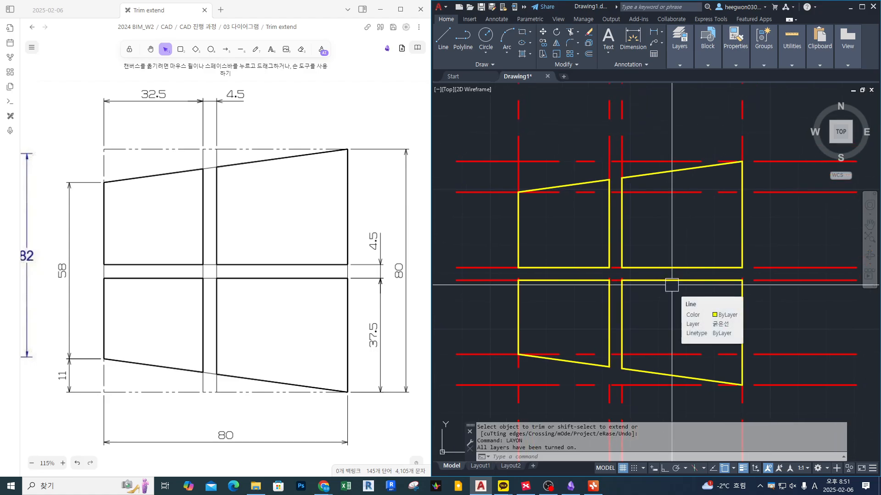
middle_drag(674, 277, 676, 269)
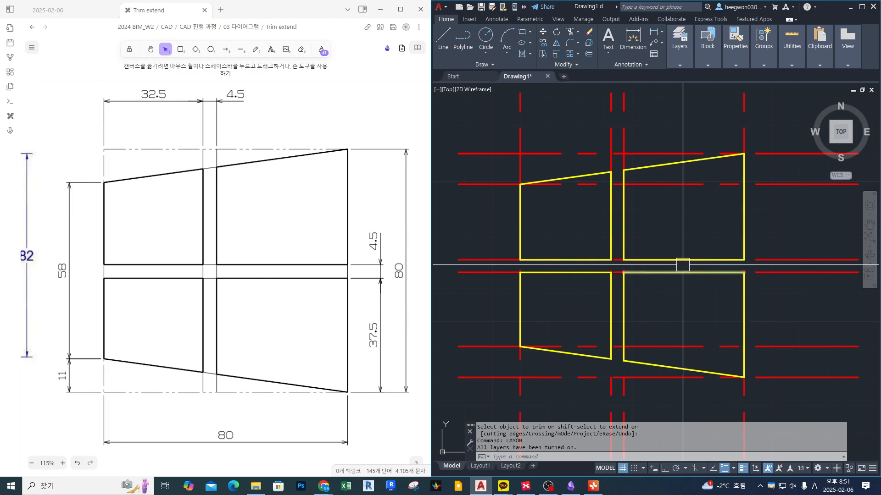
mouse_move(678, 262)
middle_down()
mouse_move(651, 246)
mouse_move(699, 257)
mouse_move(714, 276)
middle_up()
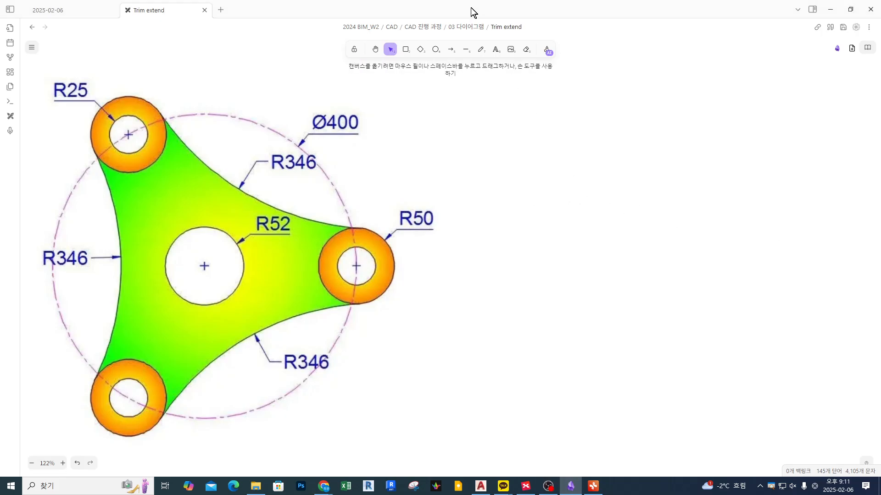
- Restore the notes window to half the screen beside the drawing and bring the three-armed Ø400 reference diagram into close view
double_click(471, 7)
ctrl+scroll(391, 213, down, 5)
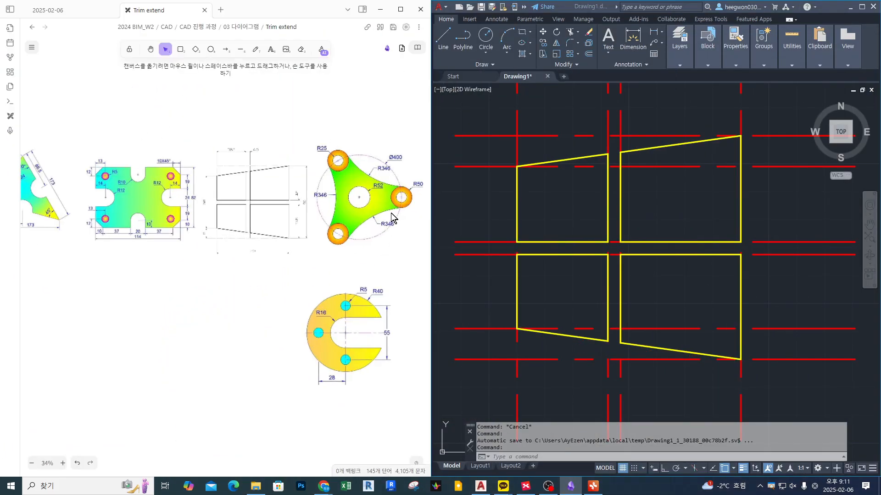
ctrl+scroll(388, 178, up, 5)
middle_drag(336, 178, 246, 235)
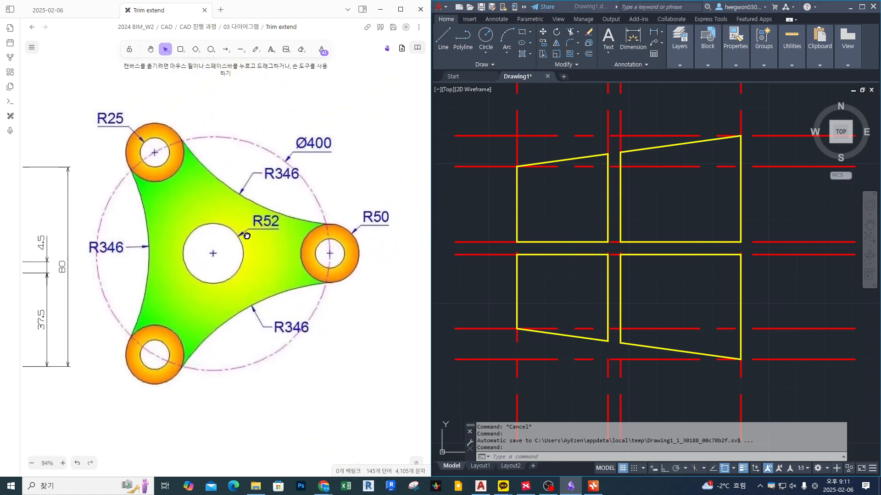
ctrl+scroll(253, 241, up, 1)
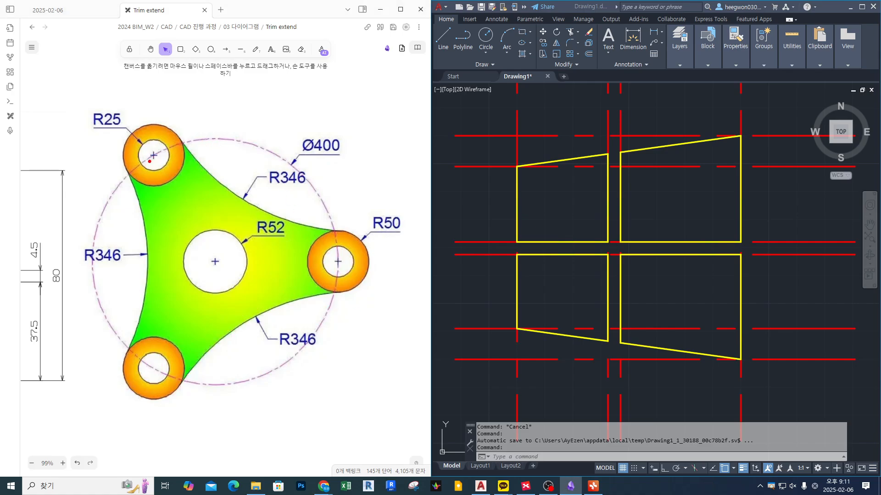
- Mark up the reference diagram in red: trace the Ø400 centre circle, add three axes from the centre through the R50 rings, and circle two spots
mouse_move(318, 210)
mouse_down()
mouse_move(340, 279)
mouse_move(285, 368)
mouse_move(191, 380)
mouse_move(136, 353)
mouse_move(105, 250)
mouse_move(152, 150)
mouse_up()
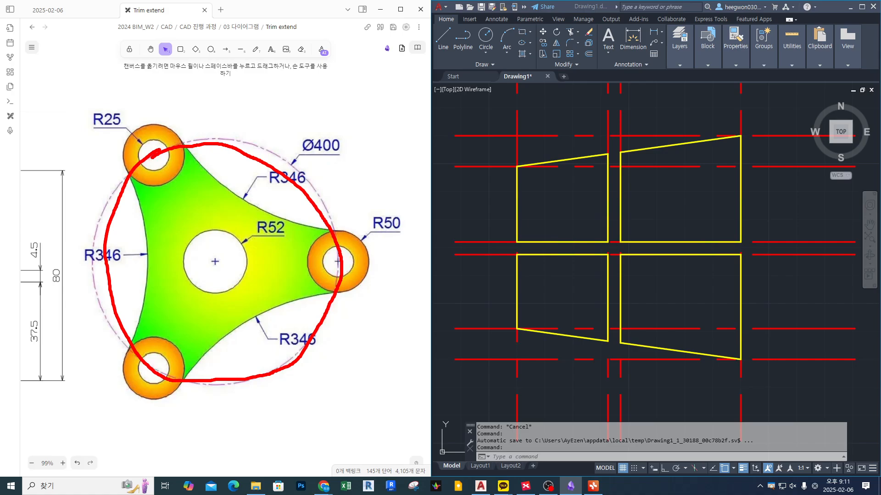
drag(288, 262, 344, 260)
drag(216, 264, 364, 261)
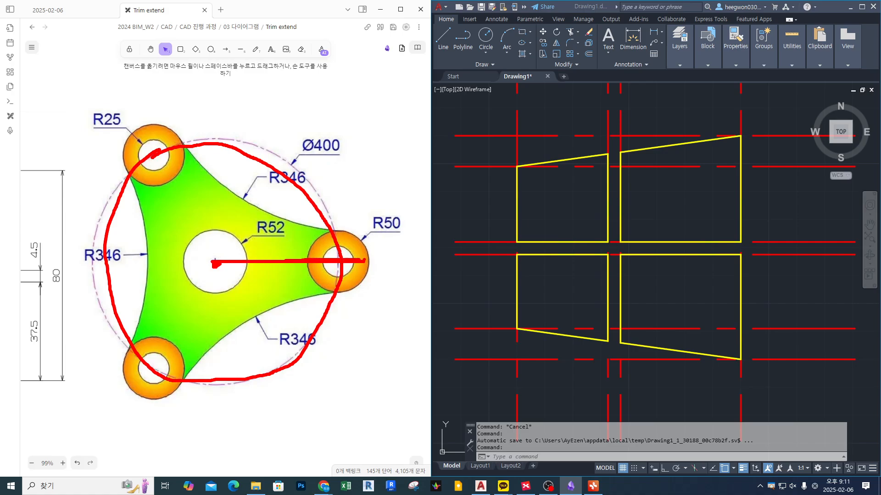
drag(215, 264, 133, 122)
drag(215, 264, 125, 406)
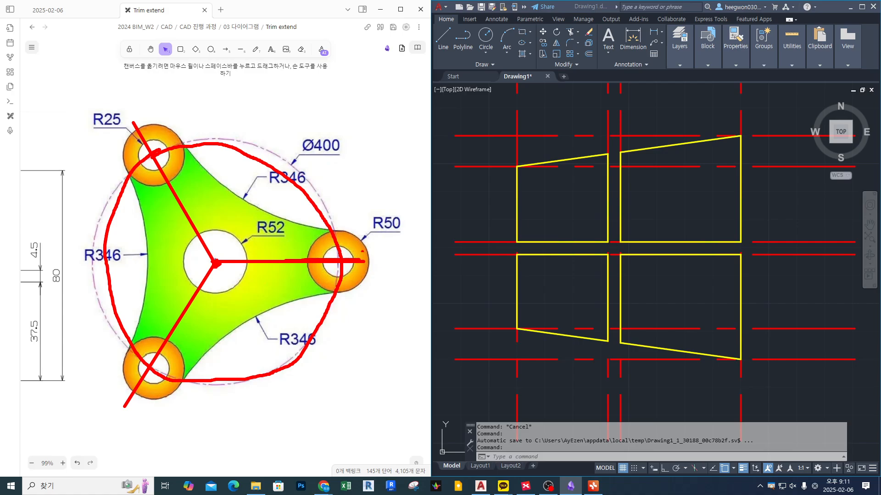
drag(263, 159, 266, 157)
drag(201, 213, 198, 214)
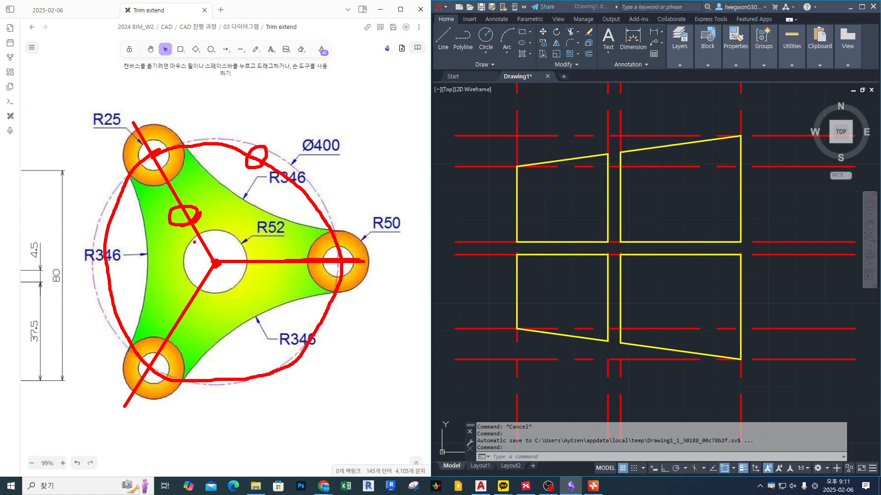
- Clear the red markup from the reference diagram and bring empty drawing space beside the four finished panels into view
key(Escape)
click(594, 239)
scroll(595, 241, down, 4)
middle_drag(693, 239, 492, 239)
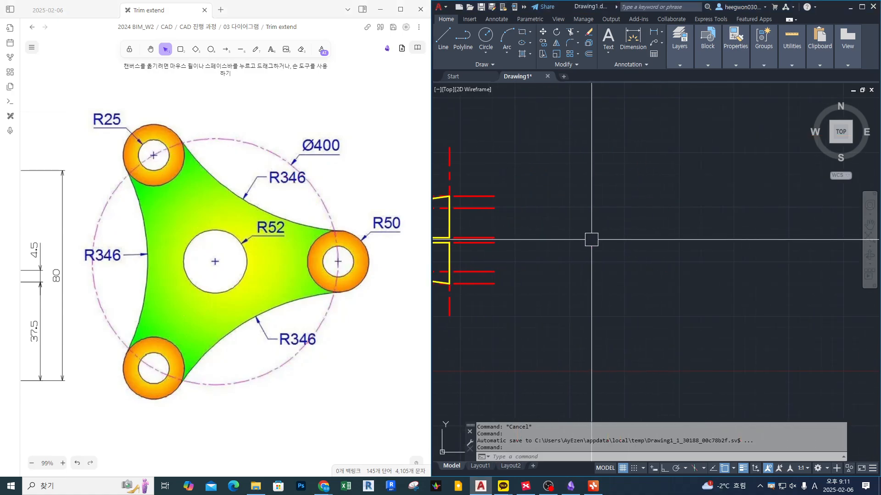
middle_drag(594, 240, 562, 242)
scroll(584, 242, up, 1)
text(1)
key(Return)
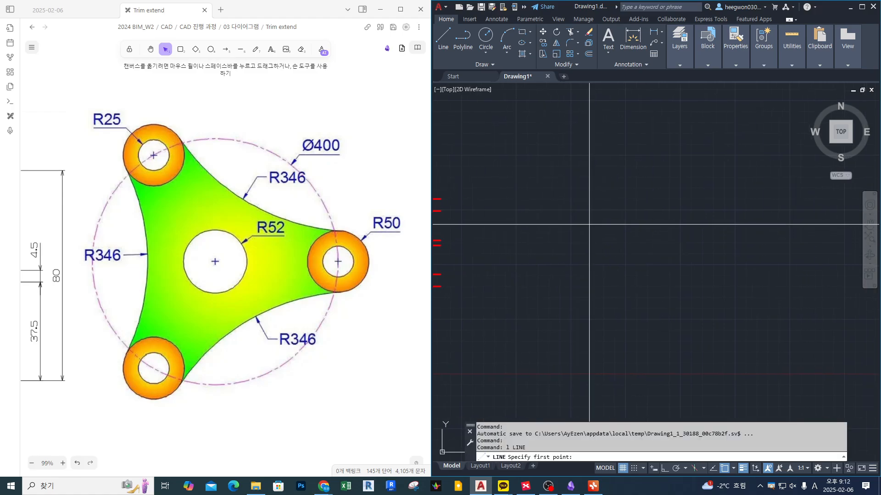
click(589, 225)
key(Escape)
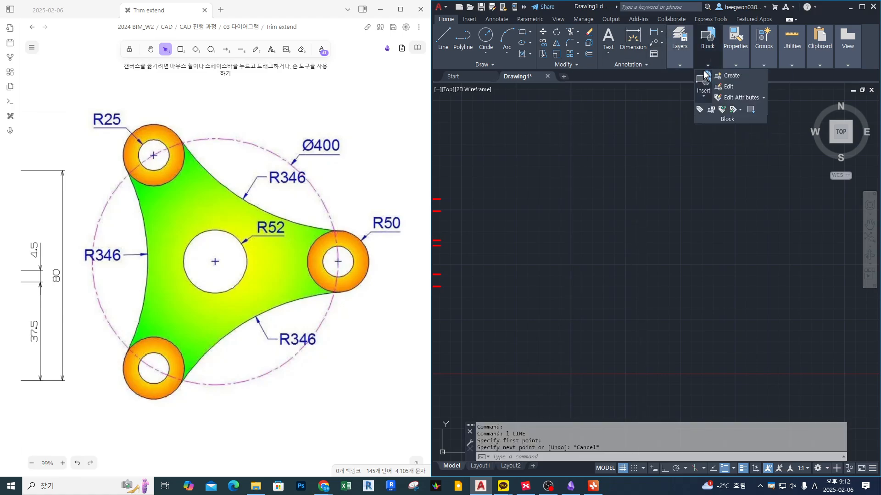
- Make 중심선 the current layer and start a horizontal line in the empty space with ortho mode on
mouse_move(689, 78)
click(765, 82)
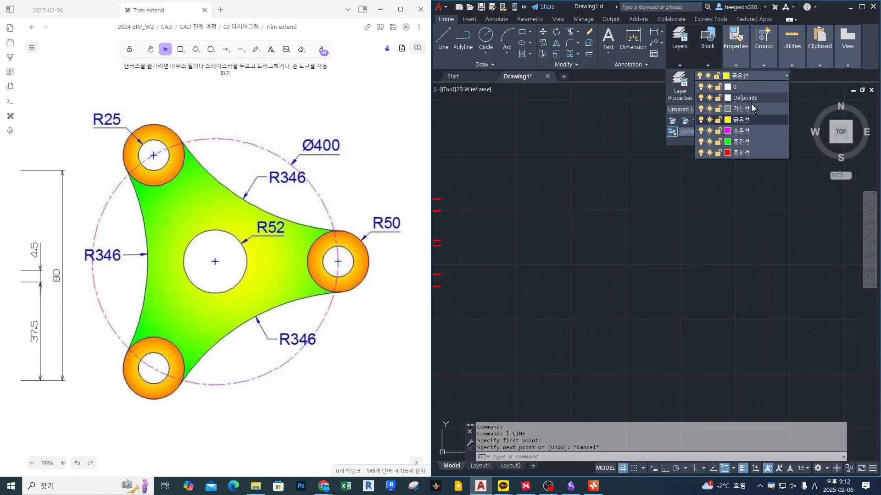
click(743, 154)
middle_drag(653, 246, 643, 248)
text(l)
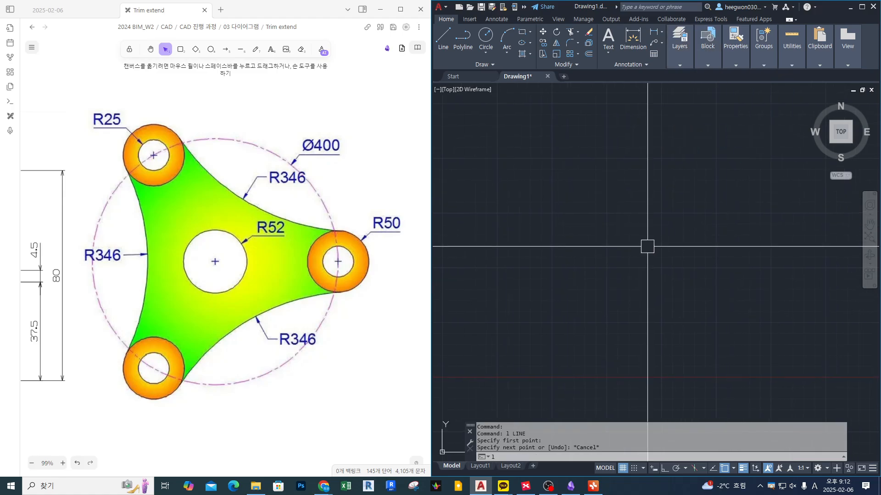
key(Return)
click(609, 250)
key(F8)
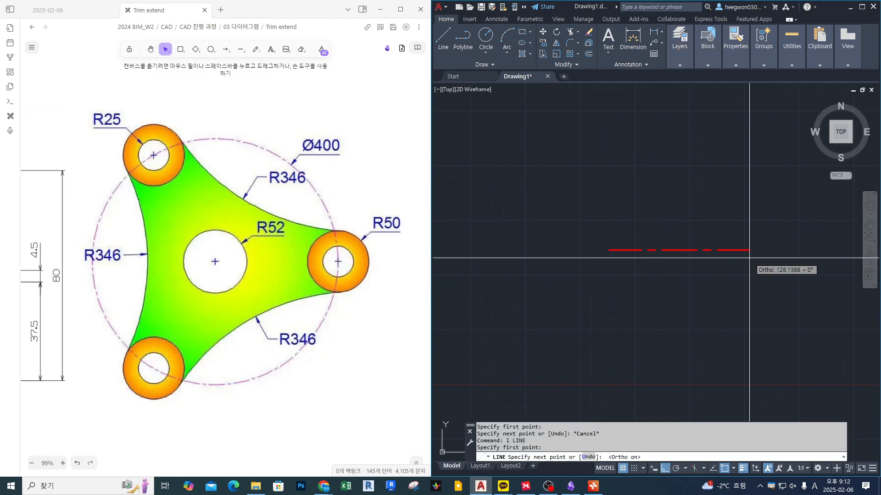
- Mark up the reference in red: circle the Ø400 label, note its radius, and trace the horizontal axis from the centre through the R50 ring
mouse_move(304, 158)
mouse_down()
mouse_move(283, 139)
mouse_move(351, 149)
mouse_move(317, 163)
mouse_up()
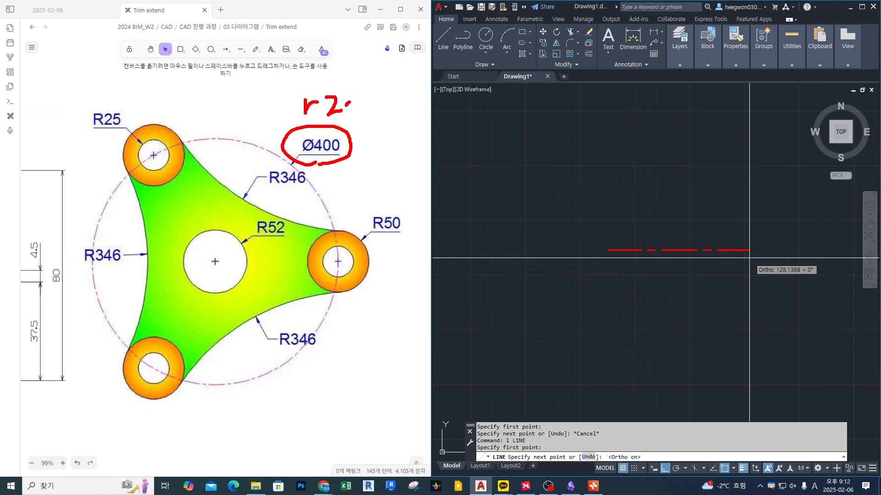
drag(350, 103, 385, 103)
key(Escape)
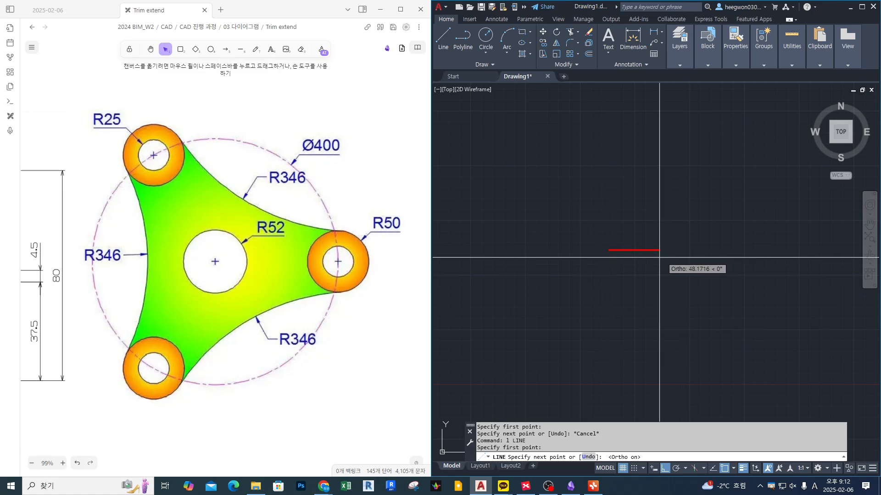
drag(211, 261, 339, 259)
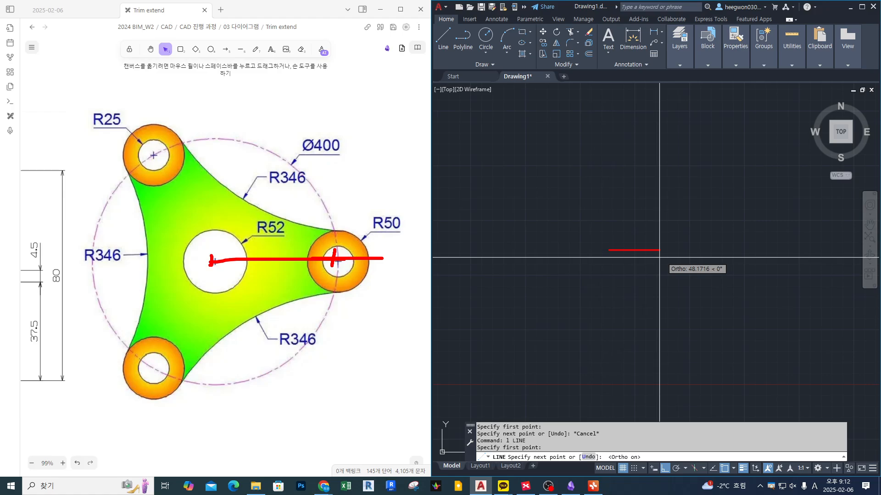
key(Escape)
- Draw a horizontal centre line in the empty space, longer than the 200 radius of the reference circle
scroll(660, 259, down, 2)
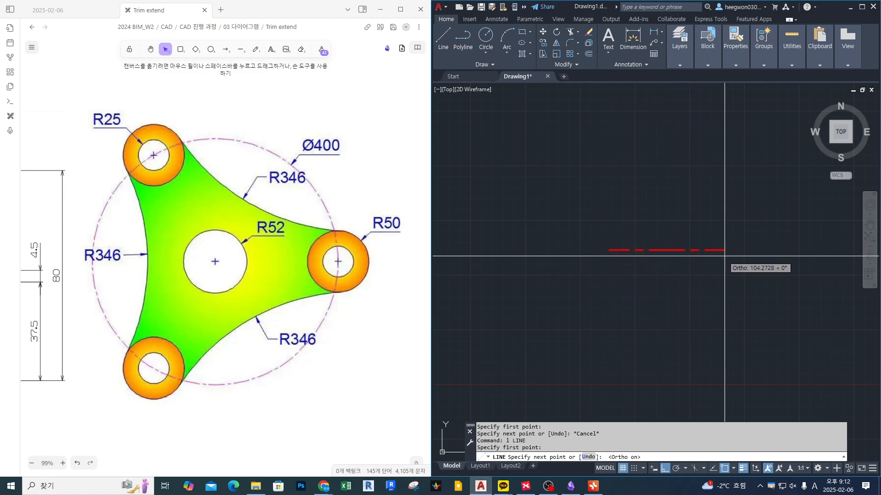
scroll(670, 265, down, 2)
middle_drag(745, 272, 688, 263)
key(Escape)
key(space)
click(615, 266)
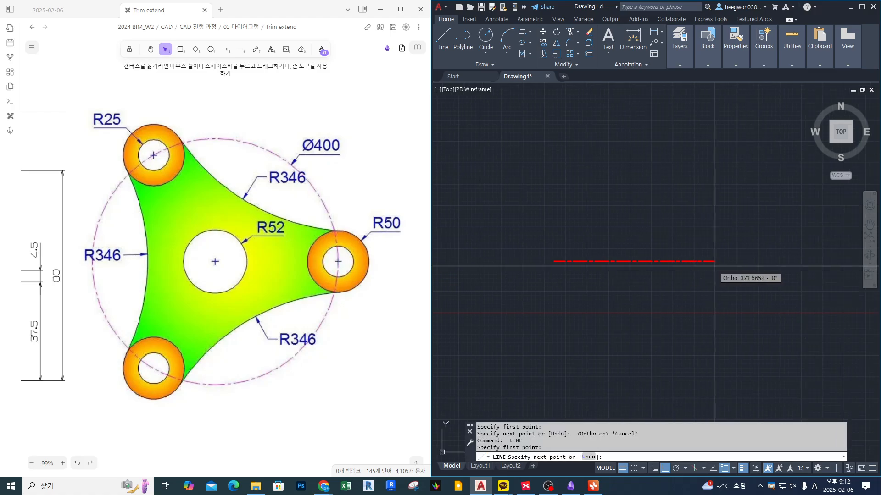
click(681, 266)
key(space)
- Draw a centre-line circle of radius 200 centred on the horizontal line's left end
scroll(550, 262, up, 5)
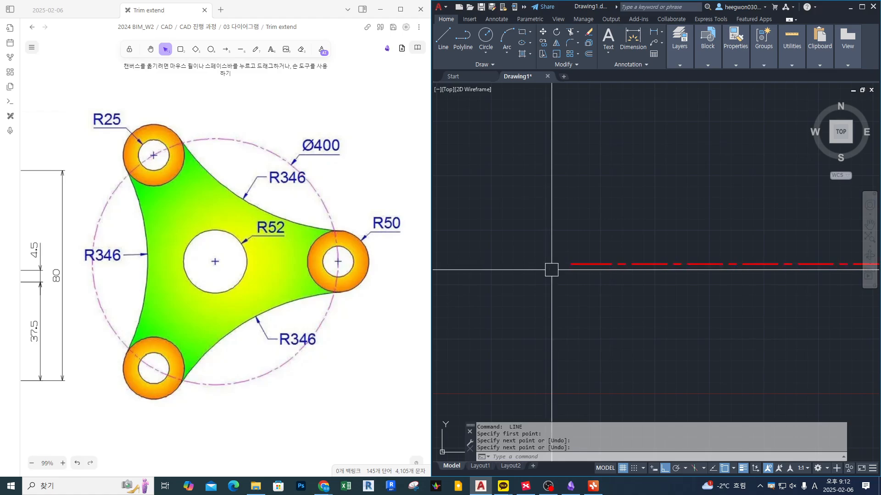
middle_drag(554, 277, 573, 270)
scroll(543, 278, down, 5)
text(c)
key(space)
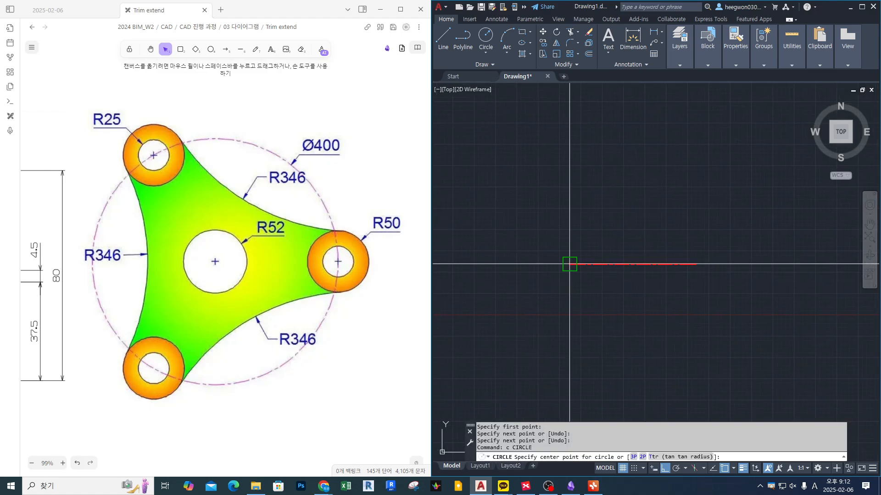
click(568, 264)
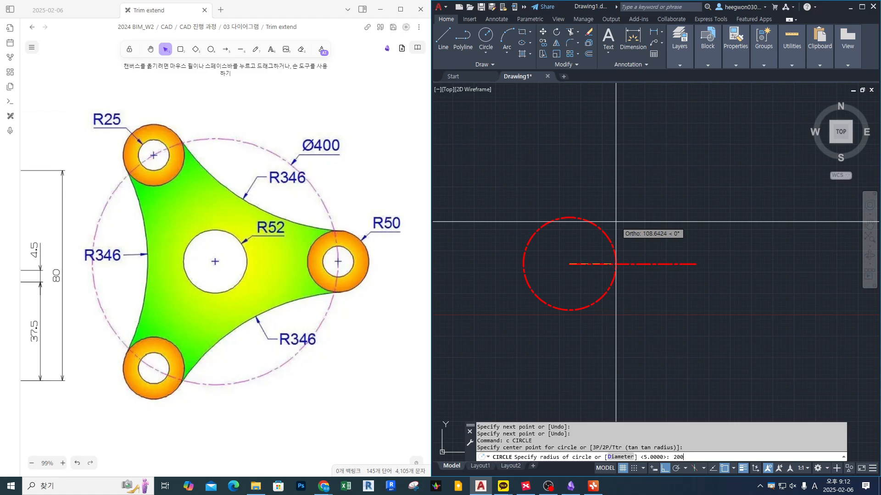
text(200)
key(space)
- Draw a line from the circle's centre at 120° extending beyond the circle, with ortho mode off
text(l)
key(space)
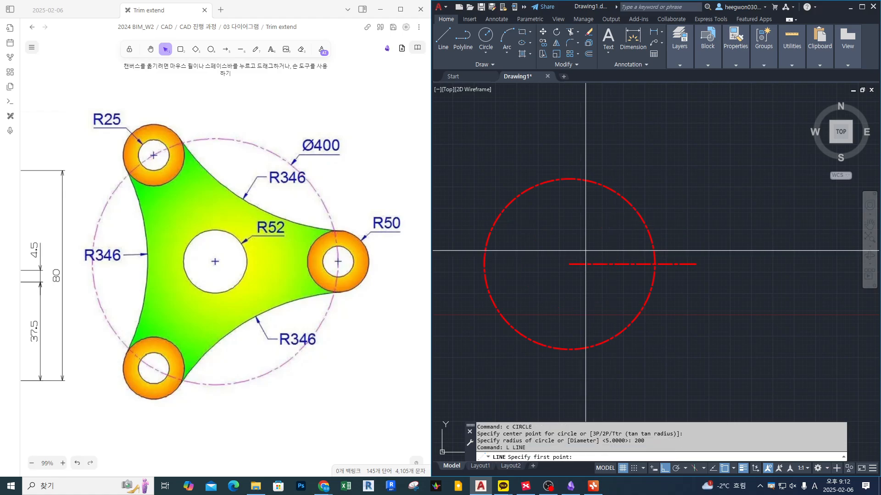
click(569, 263)
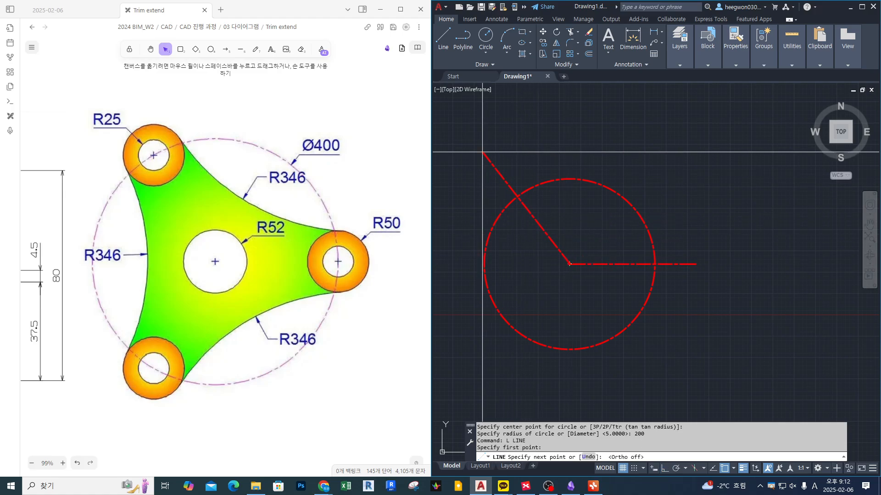
drag(569, 263, 696, 262)
mouse_move(597, 252)
mouse_down()
mouse_move(546, 256)
mouse_move(601, 276)
mouse_up()
mouse_move(536, 222)
mouse_down()
mouse_move(567, 265)
mouse_move(554, 239)
mouse_up()
key(Escape)
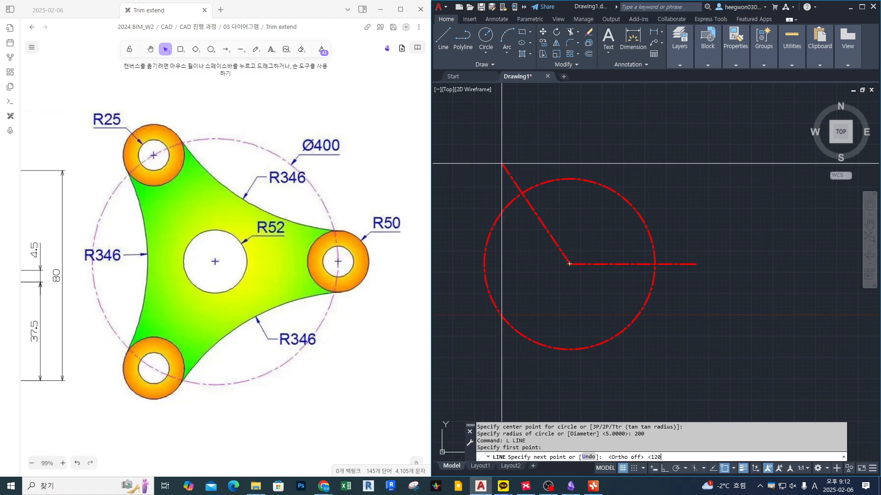
key(Return)
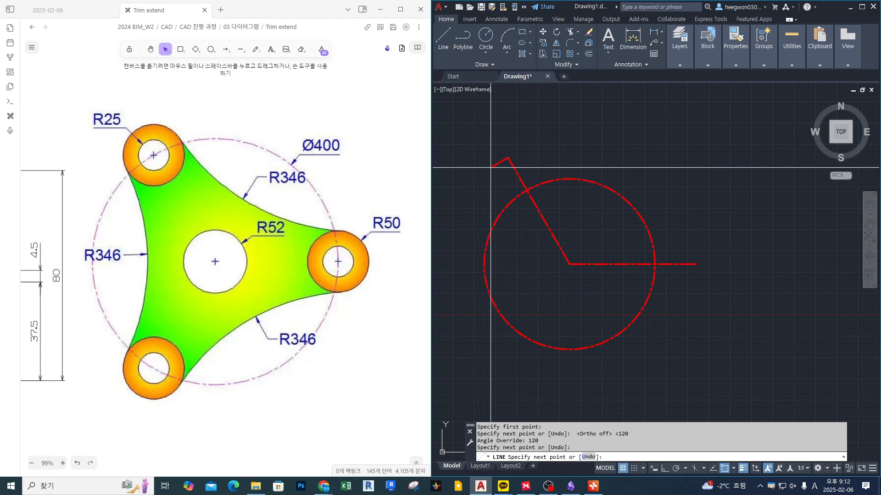
key(Escape)
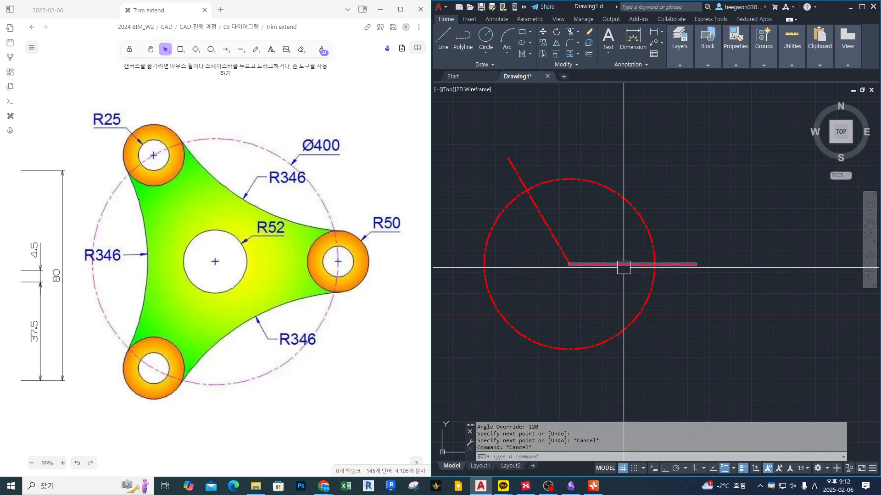
- Rotate a copy of the 120° line about the circle's centre, picking that line's outer end as the rotation angle
text(r)
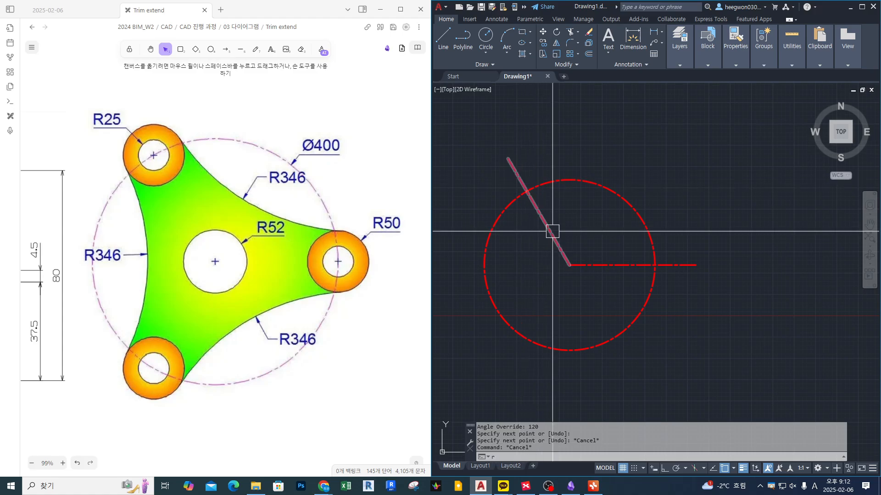
text(o)
key(Return)
click(550, 228)
key(Return)
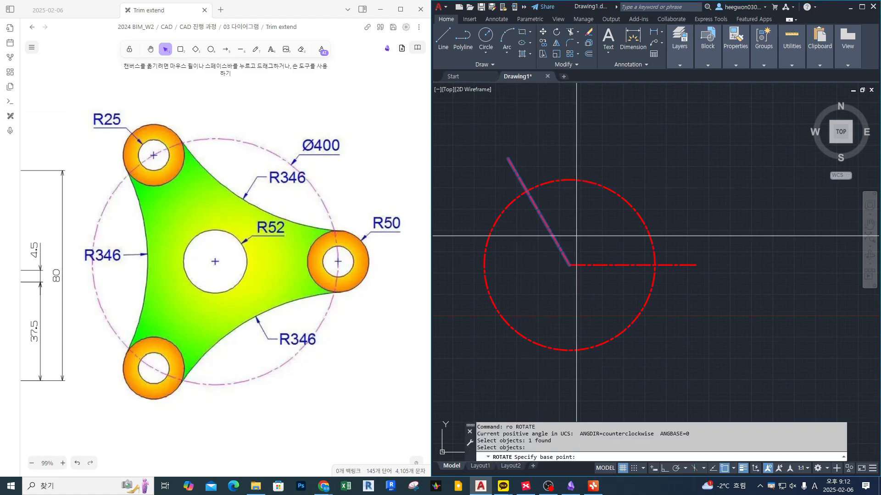
click(569, 265)
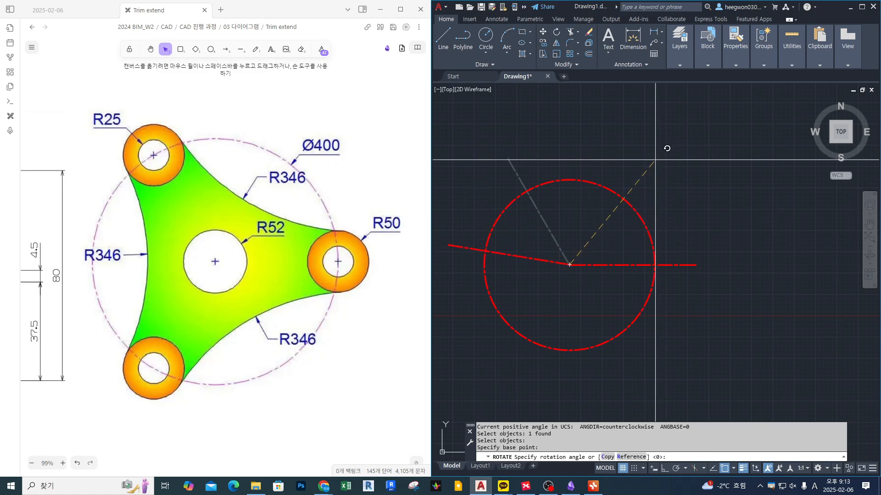
text(c)
key(Return)
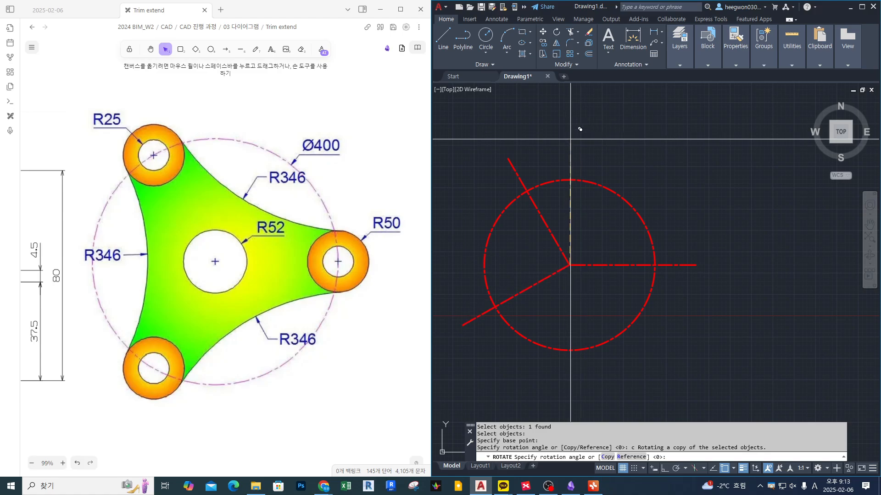
click(508, 158)
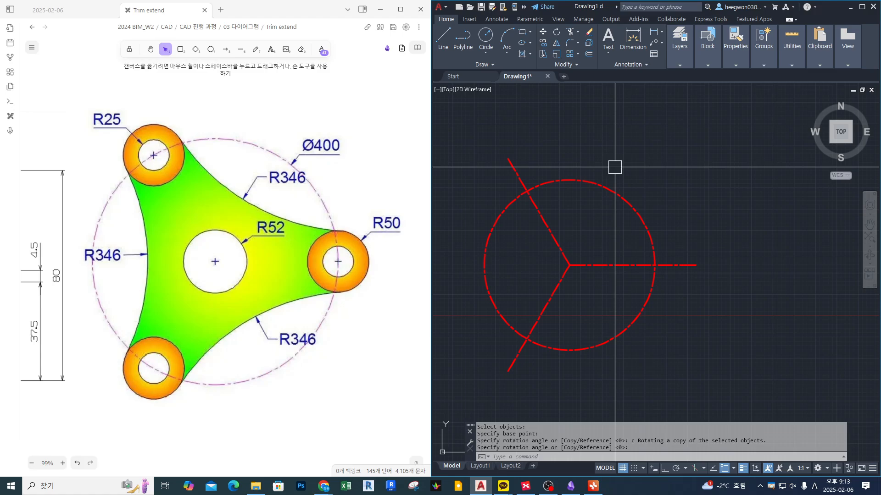
key(Return)
key(Escape)
middle_drag(645, 227, 659, 211)
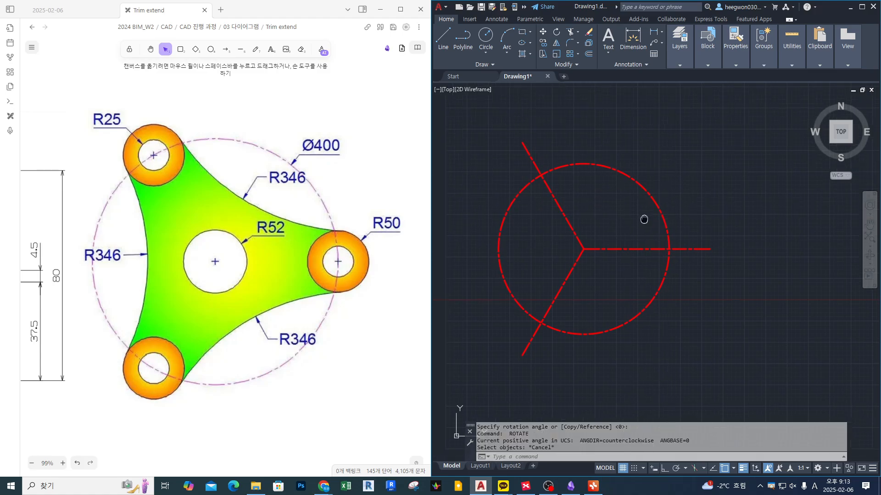
drag(657, 250, 584, 305)
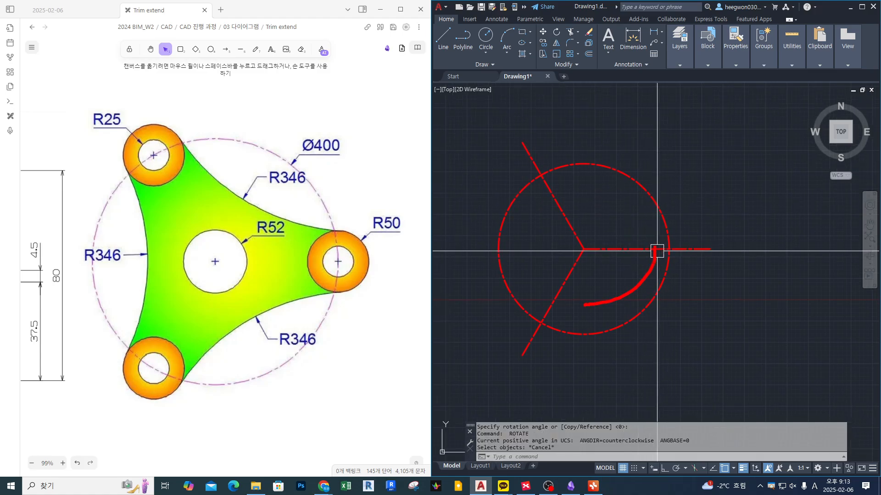
key(Escape)
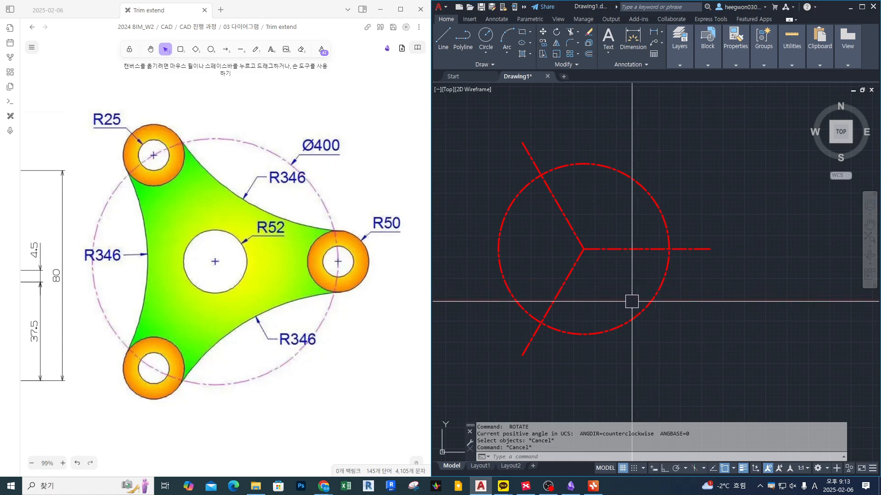
- Make 굵은선 the current layer and draw a circle of radius 50 where the horizontal line crosses the large circle
click(680, 40)
click(750, 75)
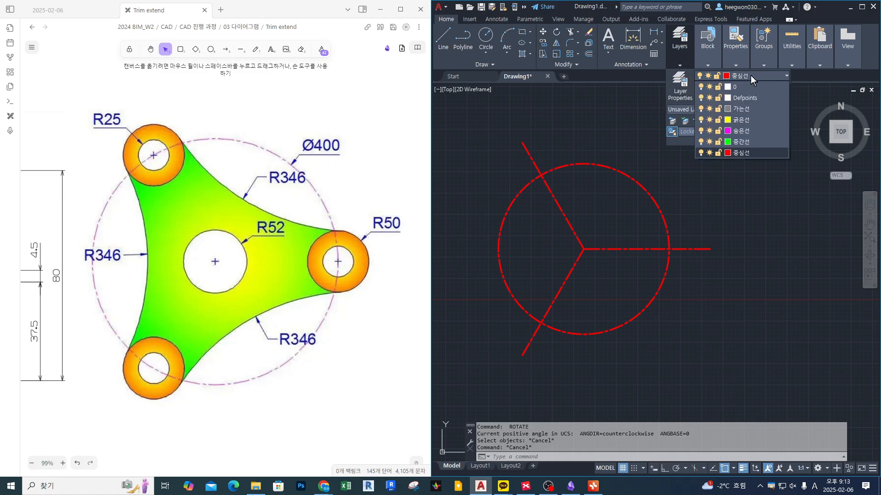
click(746, 121)
middle_drag(641, 198, 638, 205)
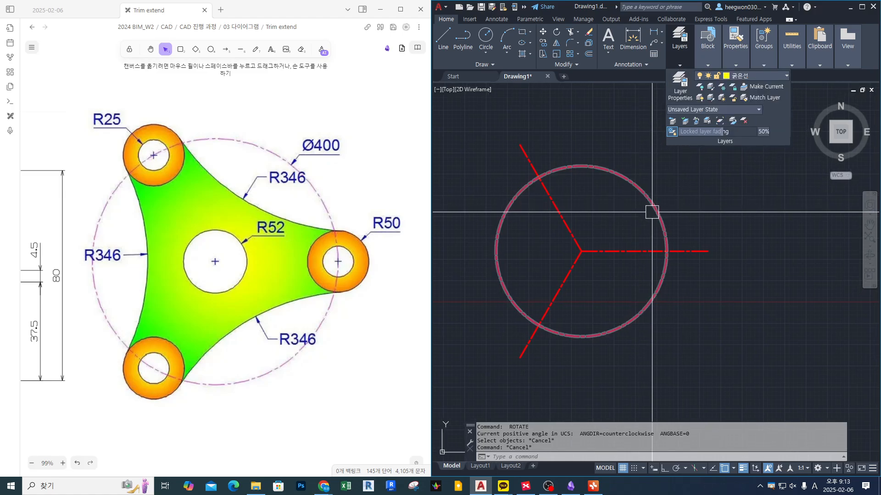
text(c)
key(Return)
click(667, 251)
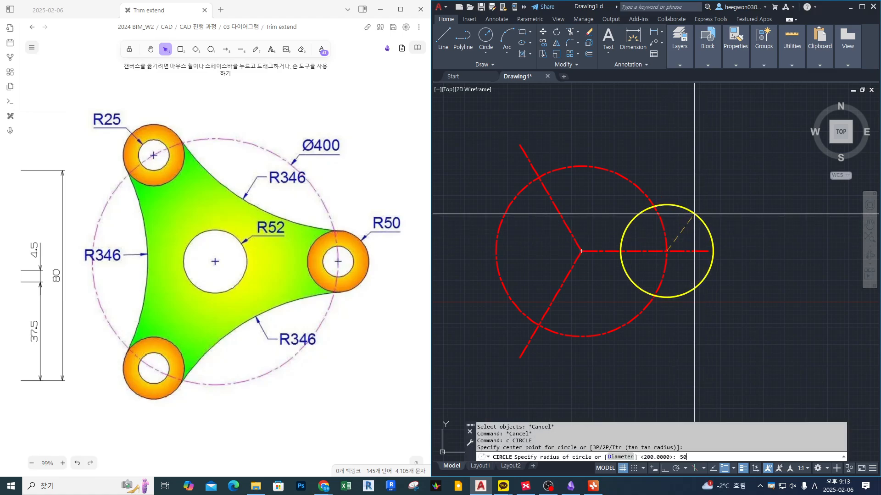
text(50)
key(Return)
- Draw a concentric circle of radius 25 inside the R50 circle and mark the R50 and R25 labels on the reference
key(Return)
click(666, 251)
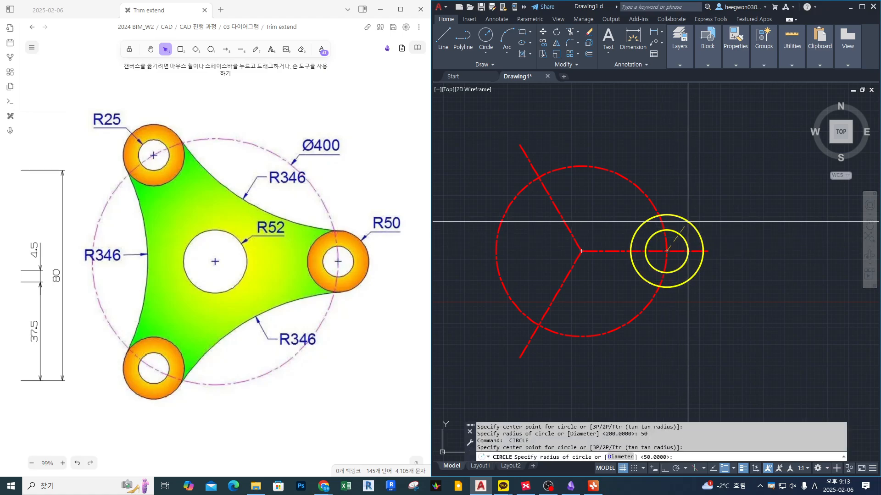
text(25)
key(Return)
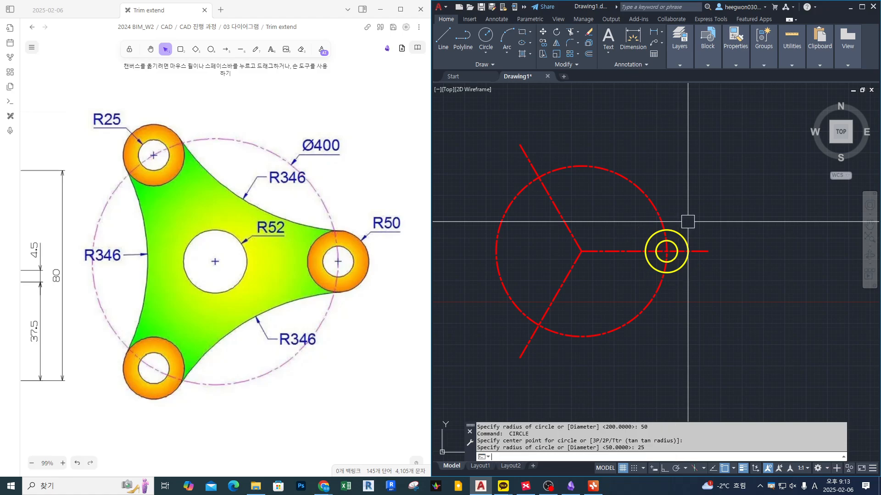
mouse_move(377, 233)
mouse_down()
mouse_move(399, 212)
mouse_move(385, 240)
mouse_up()
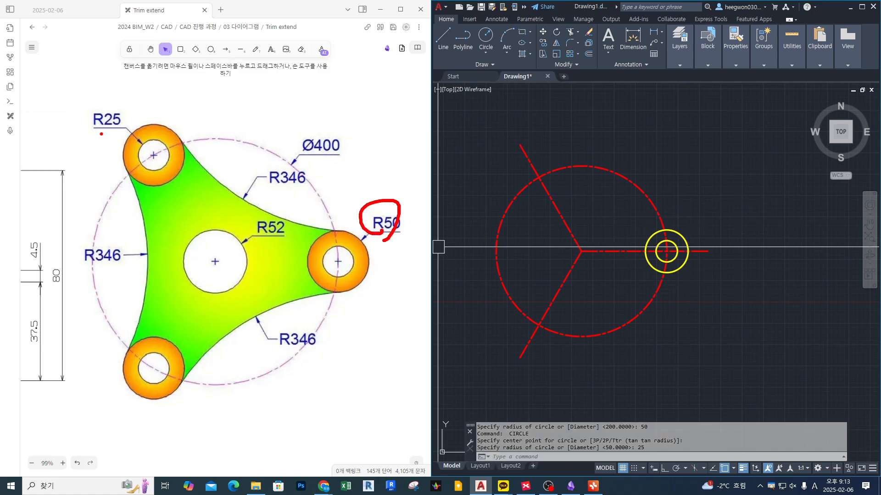
drag(91, 131, 129, 132)
- Copy the R50 and R25 circles from their centre to the two other crossings of the angled centre lines with the large circle
text(copy)
key(Return)
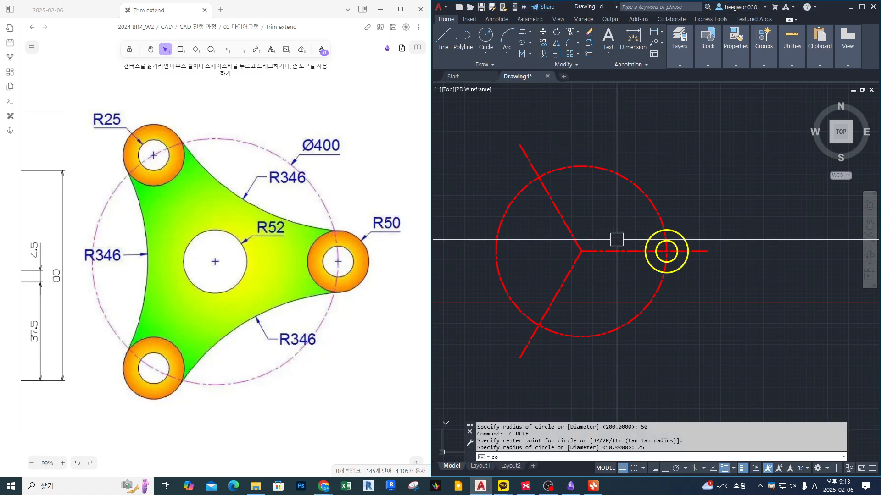
click(615, 203)
click(702, 277)
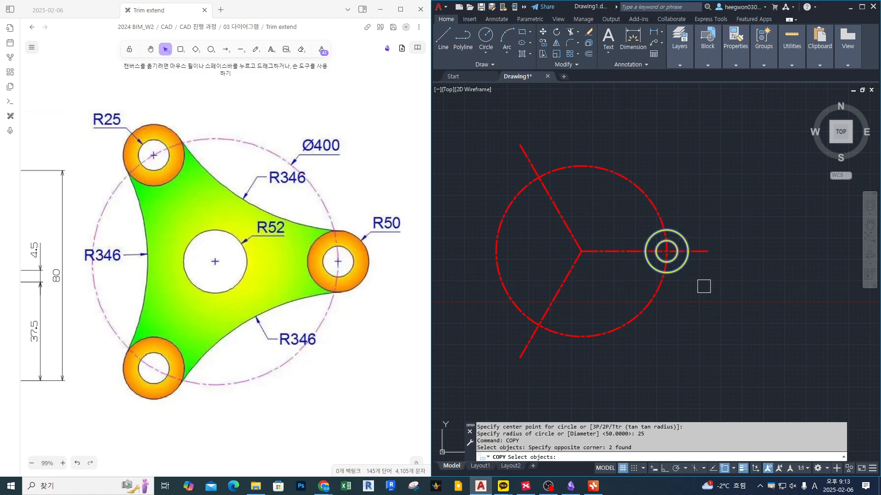
key(Return)
click(666, 251)
click(538, 324)
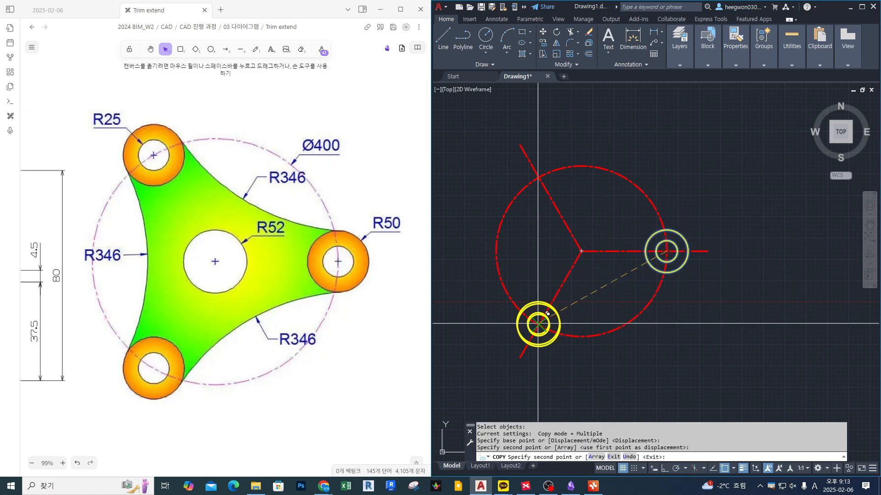
click(538, 178)
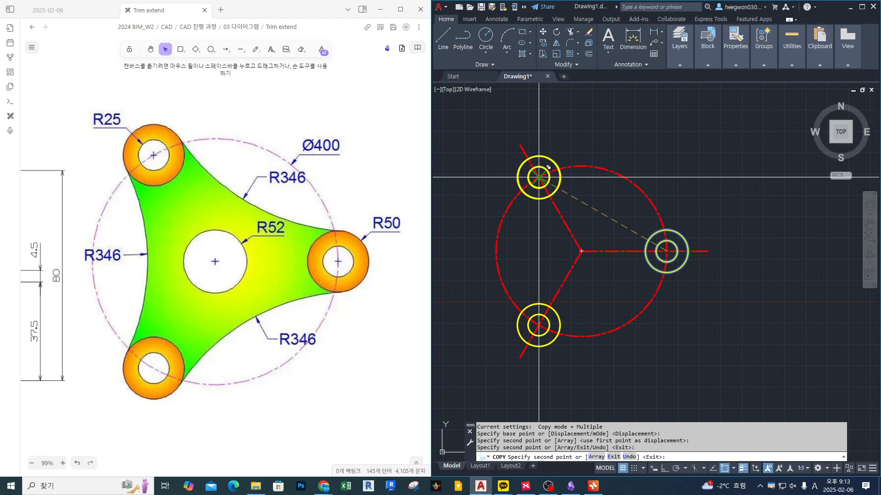
key(Escape)
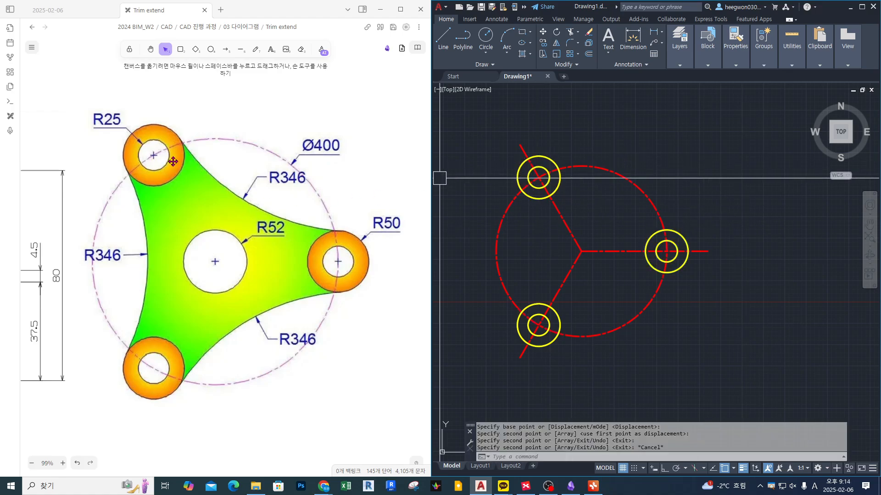
- Draw a tan-tan-radius circle of radius 346 tangent to the facing sides of the upper-left and right R50 rings
mouse_move(172, 118)
mouse_down()
mouse_move(207, 171)
mouse_move(273, 215)
mouse_move(348, 227)
mouse_up()
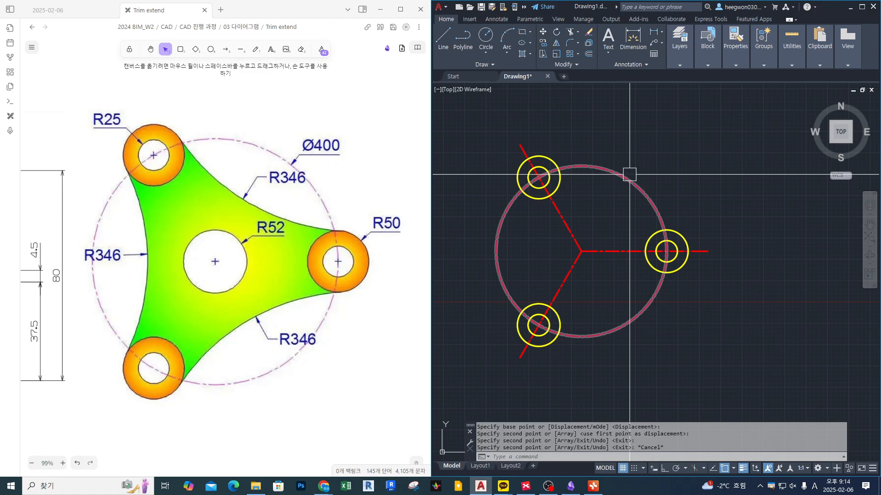
click(485, 52)
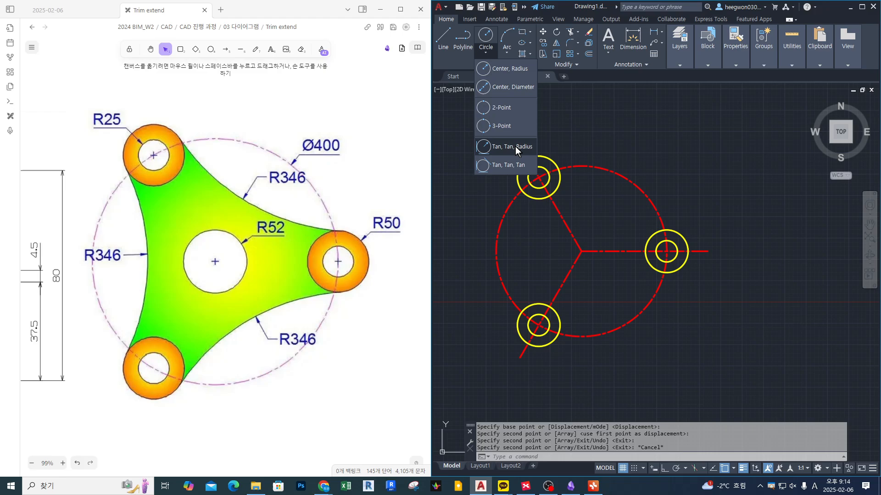
click(516, 147)
scroll(560, 152, up, 2)
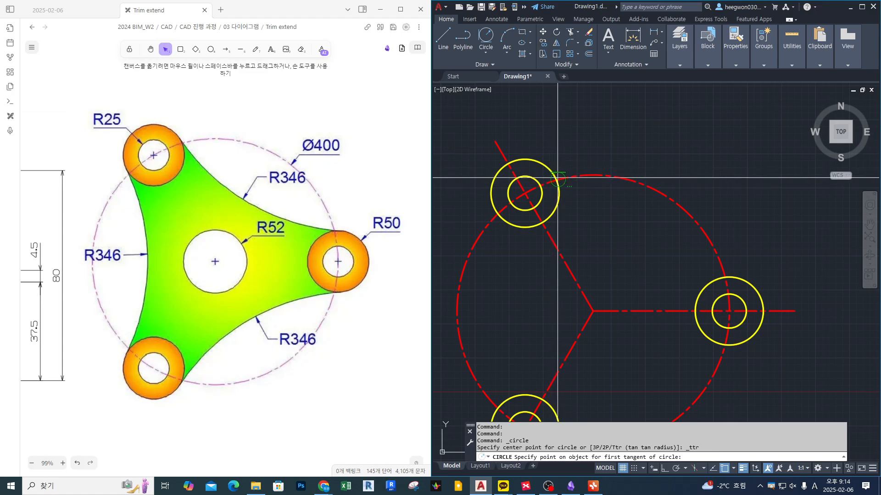
scroll(571, 175, up, 5)
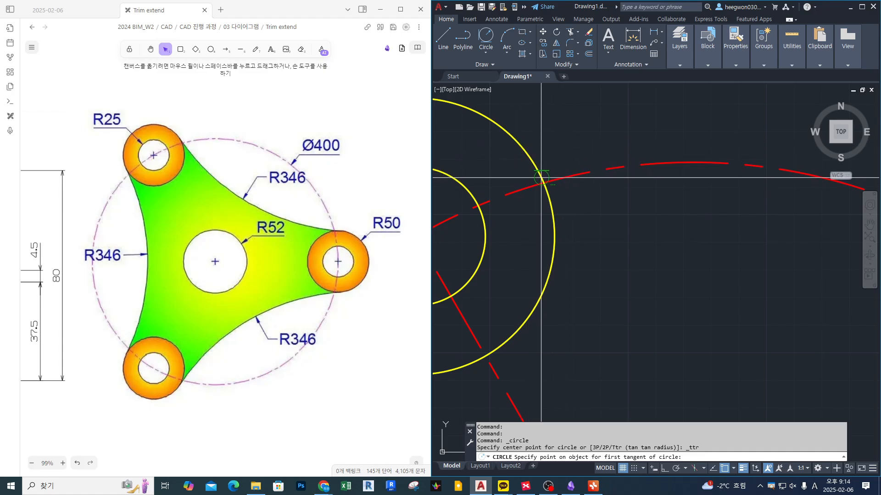
scroll(534, 164, down, 5)
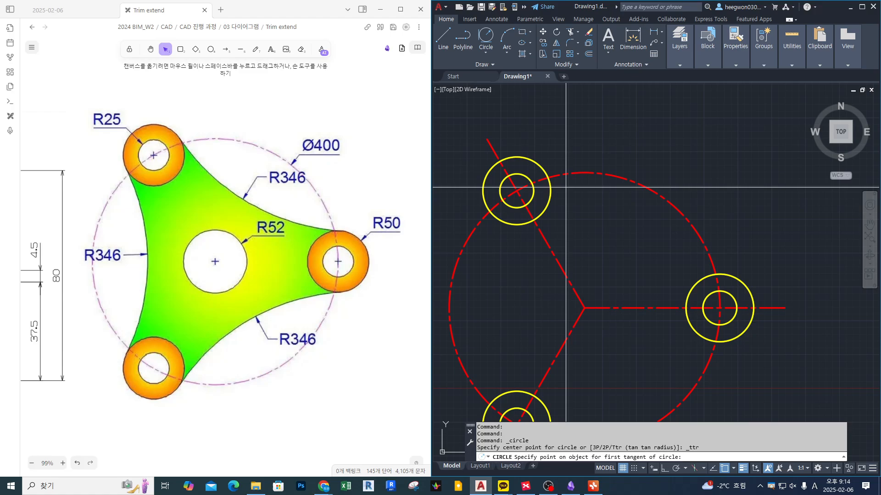
click(535, 163)
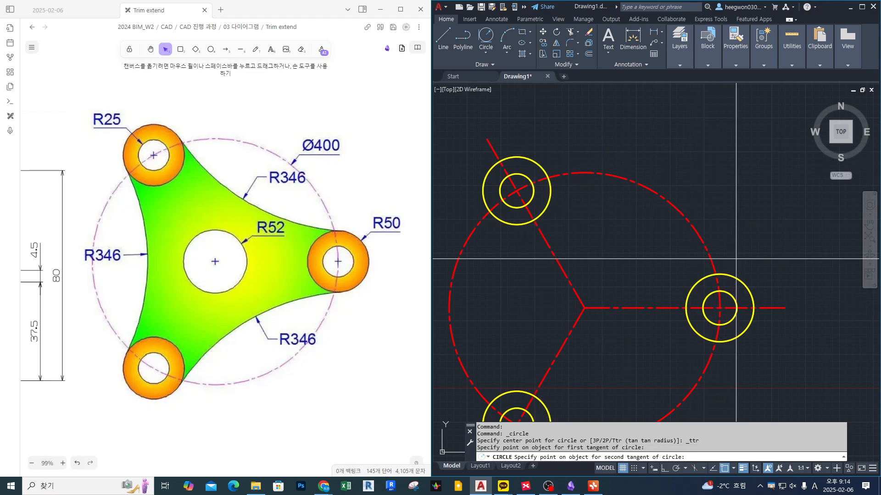
click(734, 275)
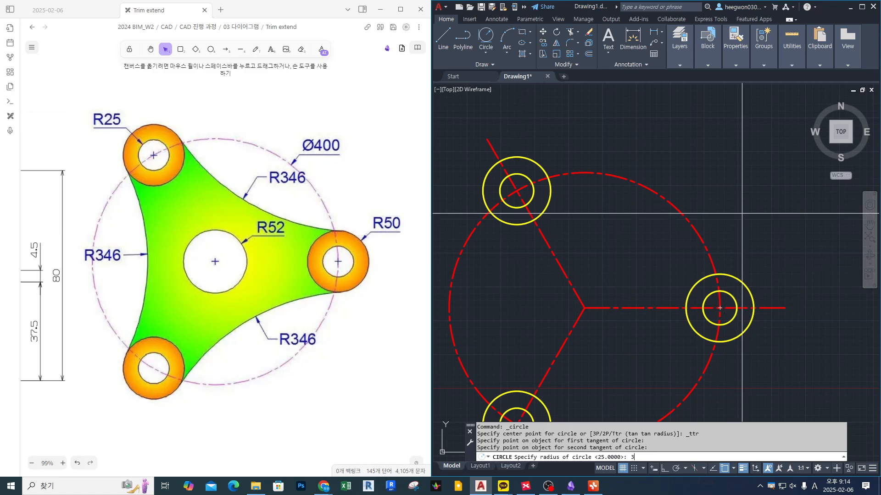
key(Return)
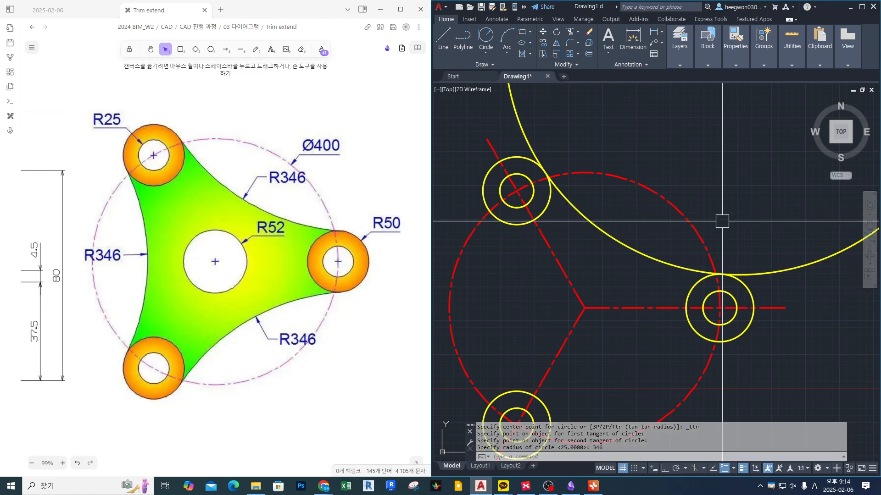
- Try a tan-tan-radius circle of radius 346 picked on the left sides of the two left R50 rings, and erase it
scroll(649, 152, down, 2)
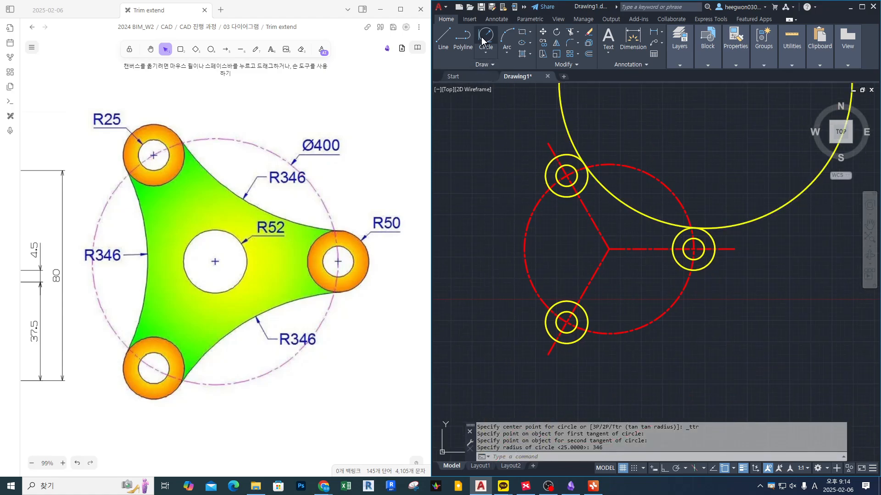
middle_drag(512, 202, 514, 209)
text(c)
key(Return)
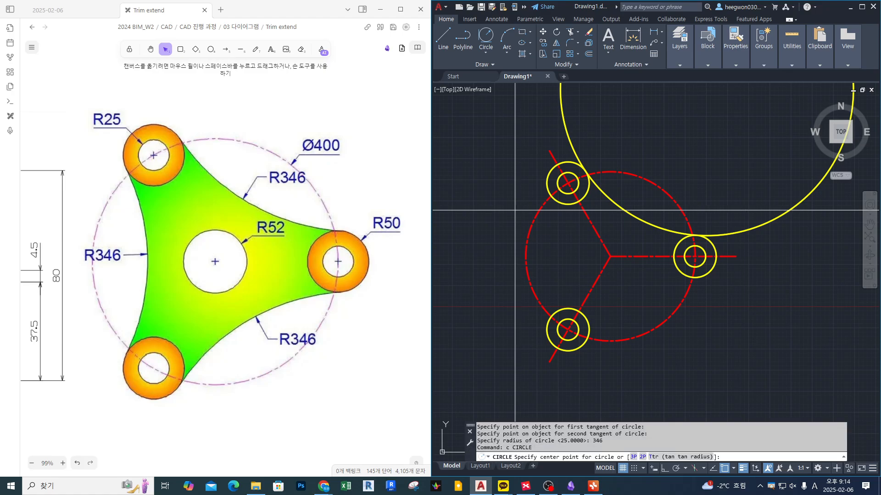
text(ttr)
key(Return)
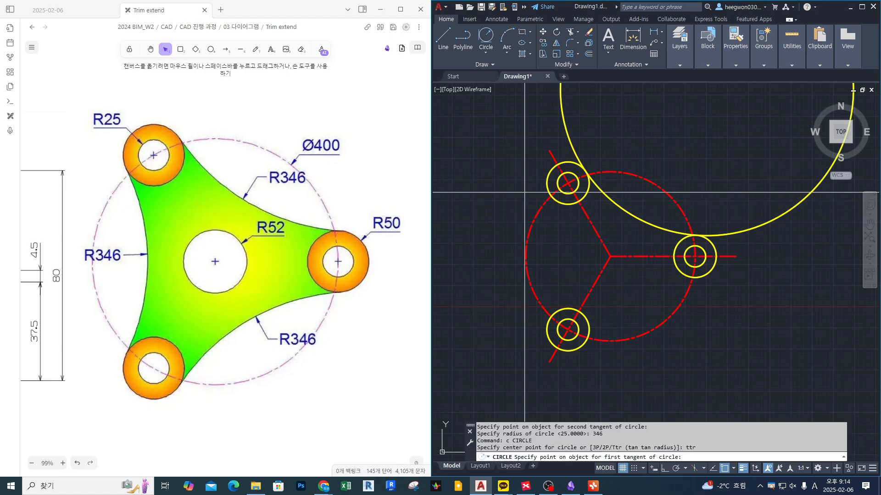
click(547, 184)
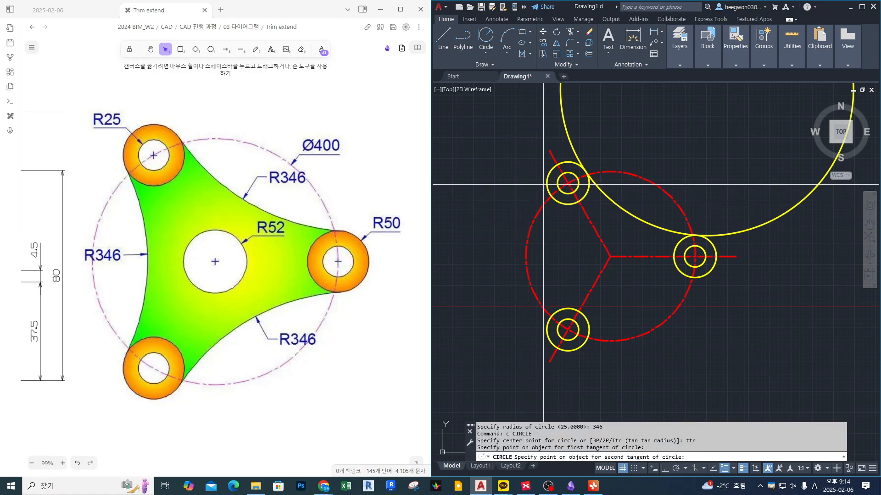
click(547, 330)
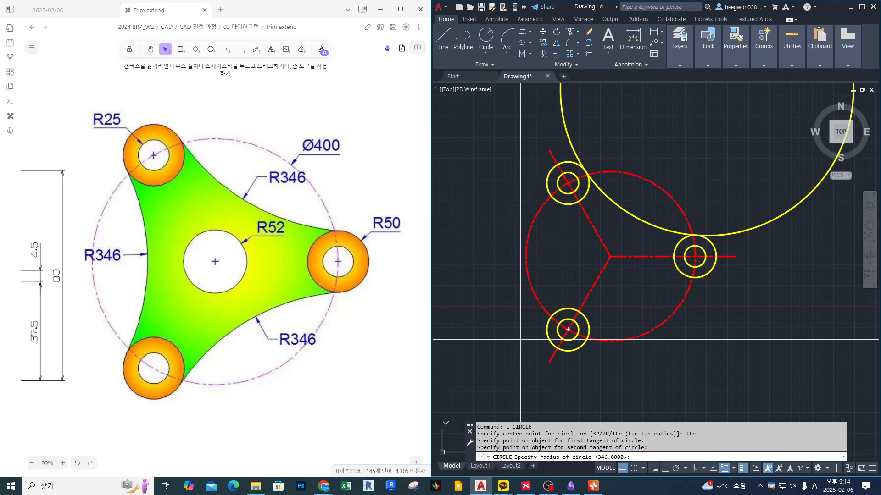
key(Return)
click(604, 388)
text(e)
key(Return)
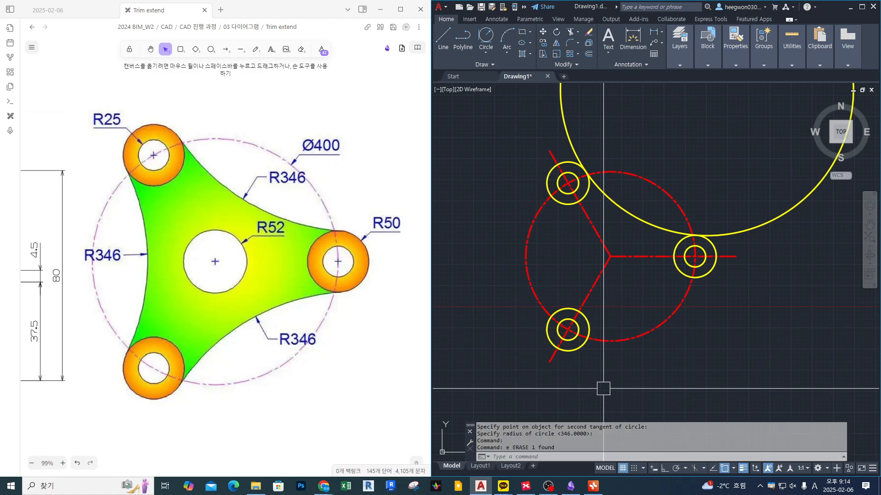
- Try a tan-tan-radius circle of radius 346 with tangent points at the upper-left ring's top and the lower-left ring's bottom
text(c)
key(Return)
text(t)
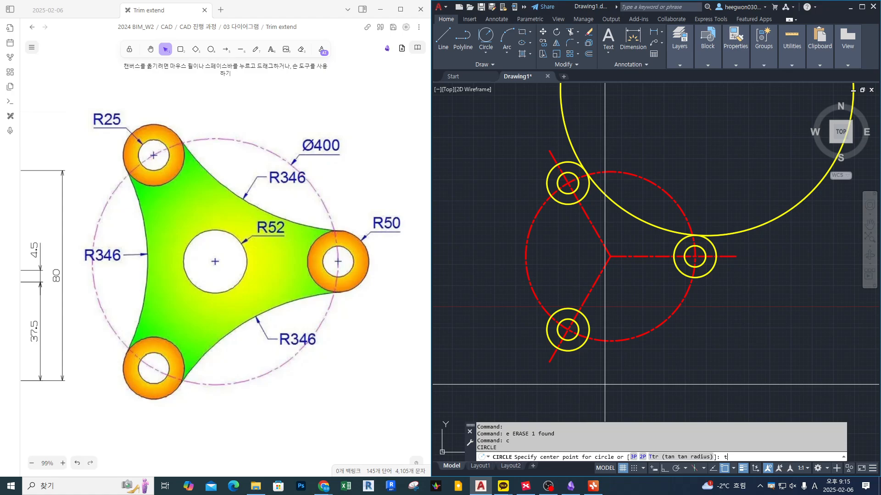
key(Return)
scroll(536, 180, up, 2)
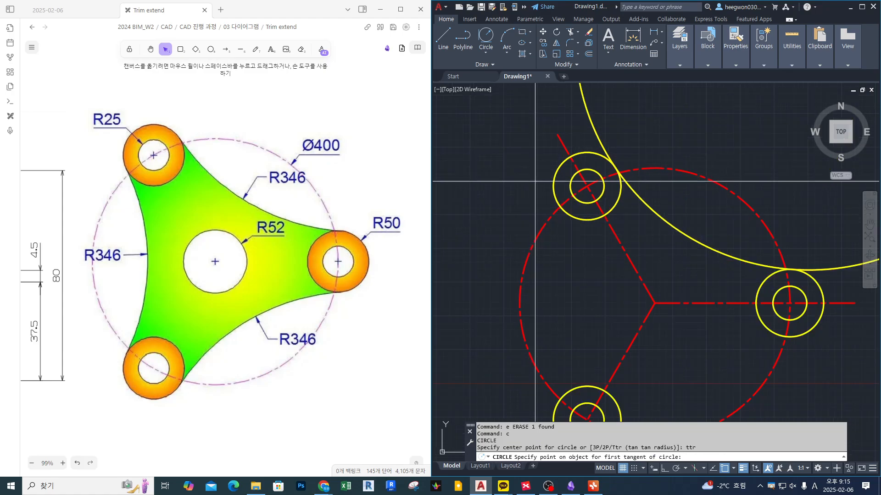
click(580, 153)
scroll(580, 154, down, 2)
scroll(587, 281, up, 1)
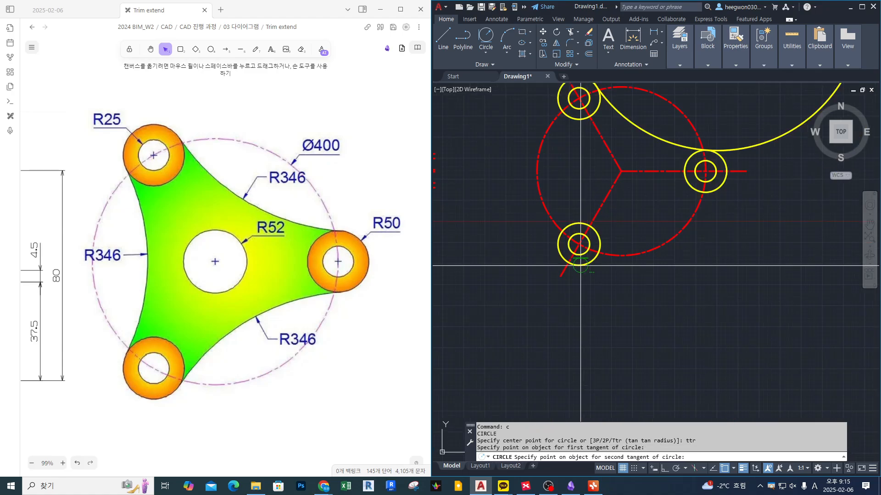
click(580, 266)
key(Return)
middle_drag(528, 245, 527, 290)
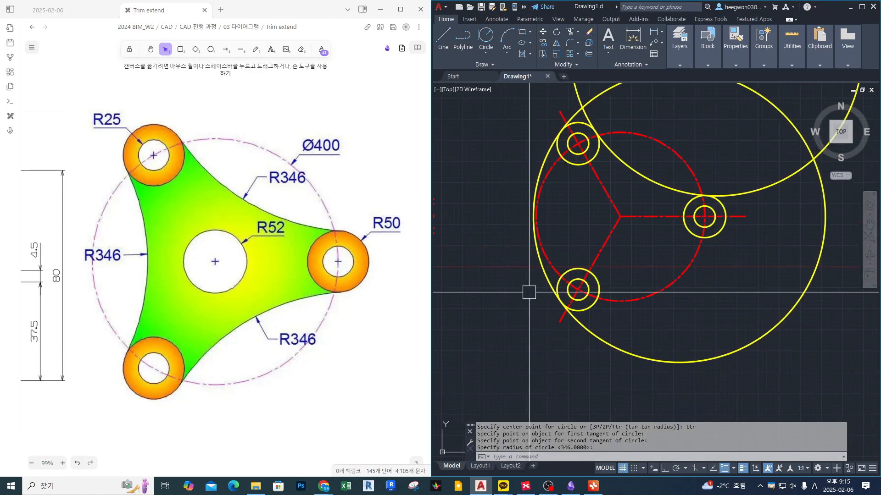
- Mark the tangent areas at the two left rings, clear the marks, and erase the R346 circle that encloses both rings
drag(532, 252, 617, 342)
scroll(567, 126, up, 3)
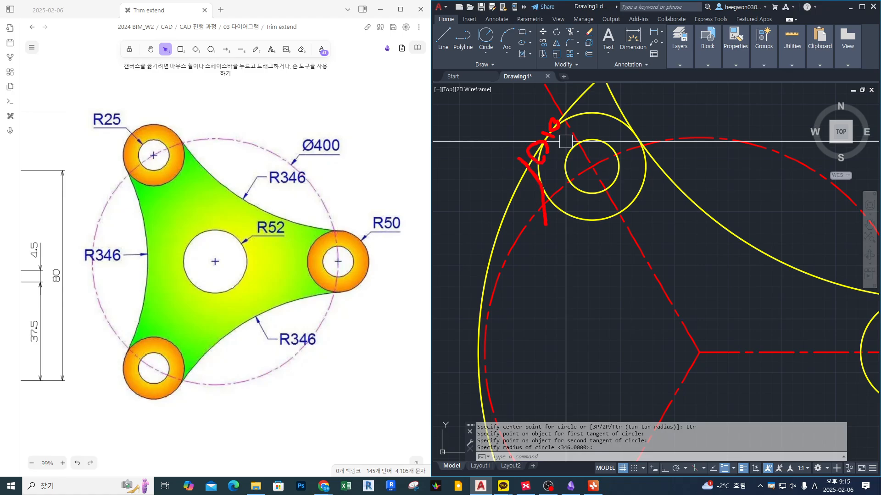
drag(541, 177, 602, 88)
key(Escape)
key(Escape)
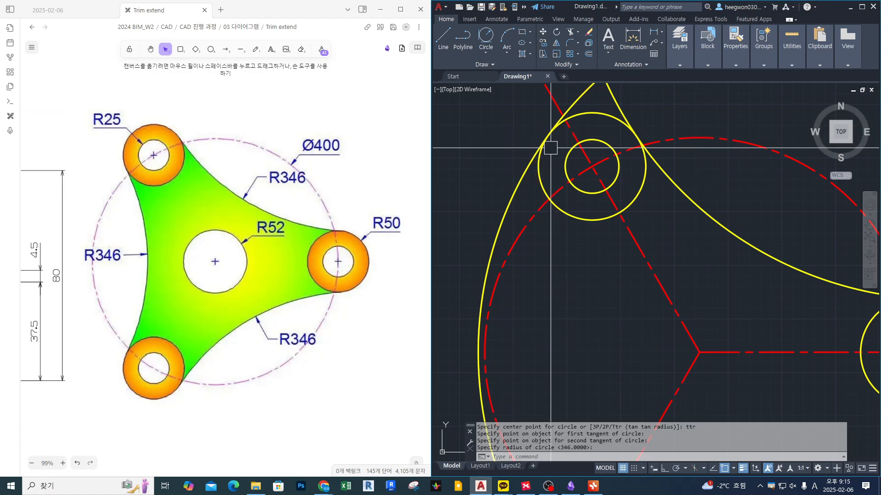
click(513, 177)
text(e)
key(Return)
- Draw a tan-tan-radius circle of radius 346 tangent to the upper-left ring's lower-left side and the lower-left ring's upper-left side
middle_drag(523, 172, 532, 166)
text(c)
key(Return)
text(ttr)
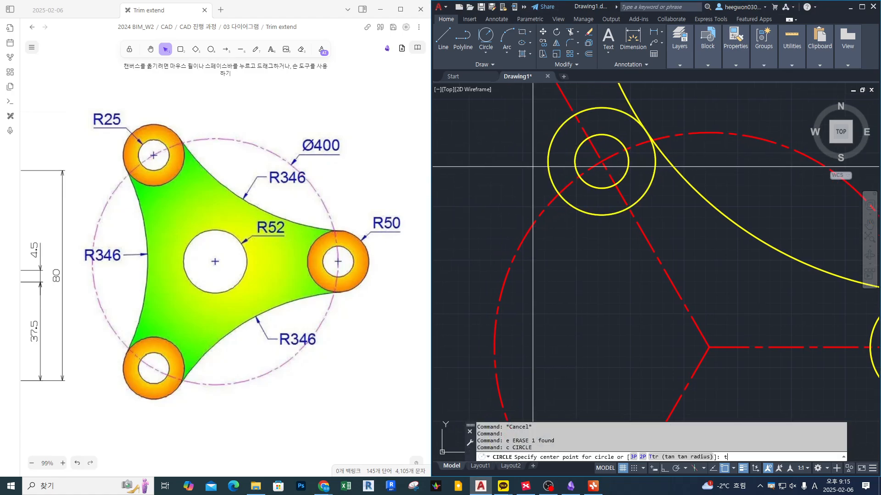
key(Return)
click(548, 179)
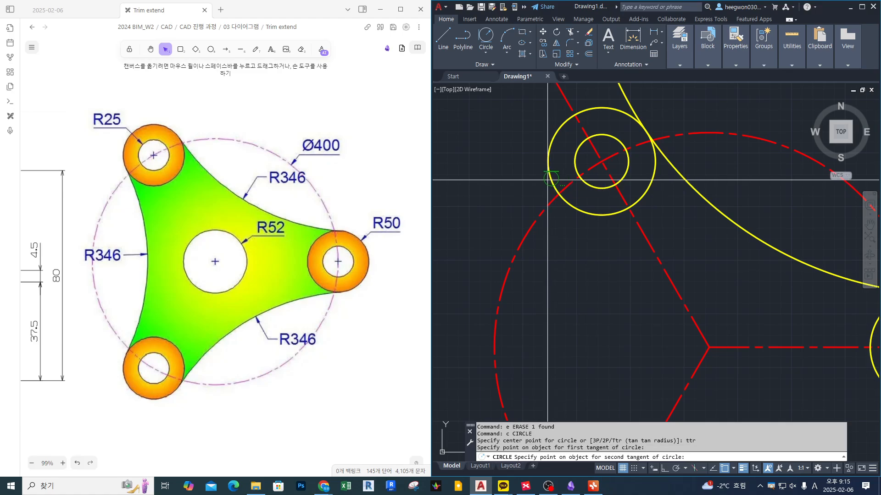
scroll(541, 259, down, 2)
middle_drag(540, 262, 569, 126)
scroll(573, 272, up, 4)
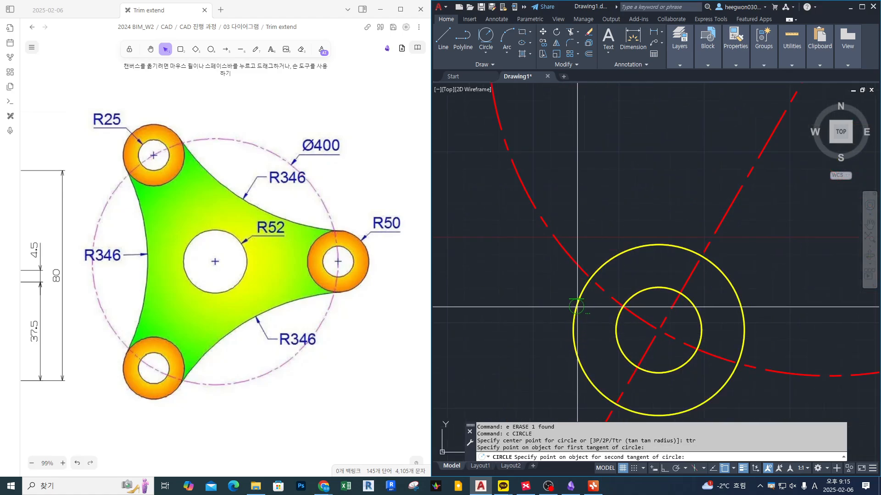
click(578, 304)
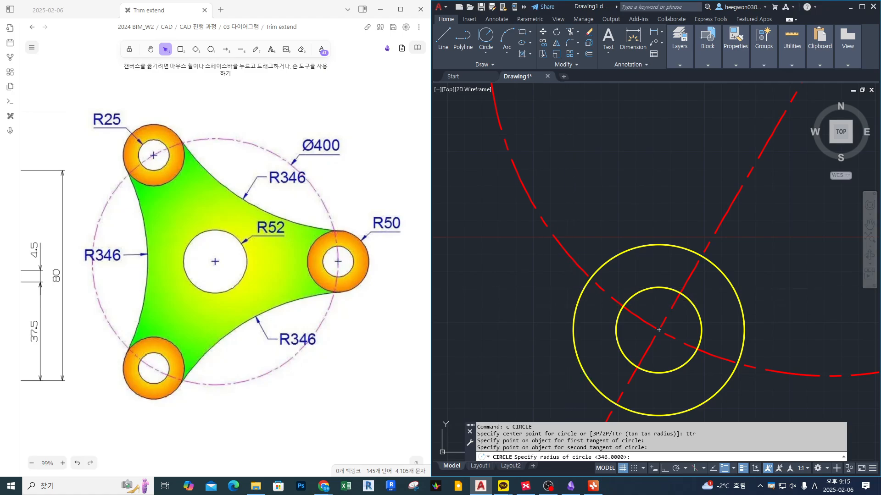
key(Return)
- Draw another tan-tan-radius circle of radius 346 tangent to the undersides of the lower-left and right R50 rings
scroll(532, 293, down, 5)
middle_drag(655, 242, 648, 268)
key(Return)
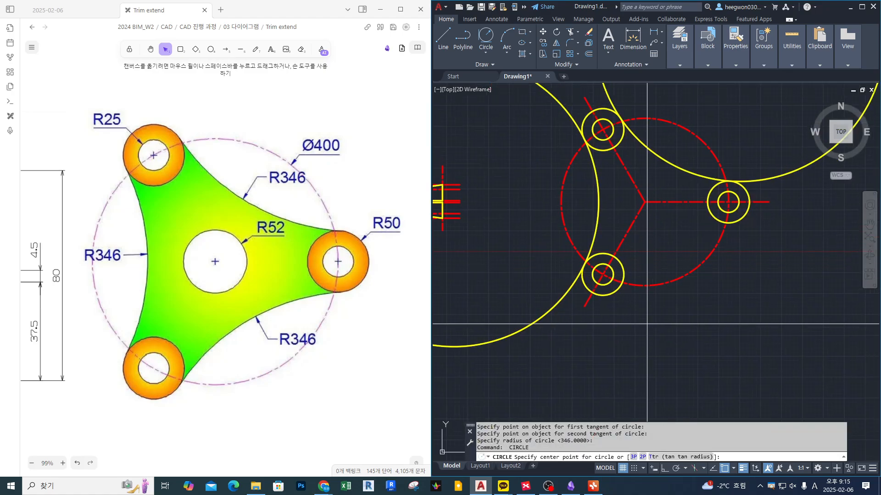
text(ttr)
key(Return)
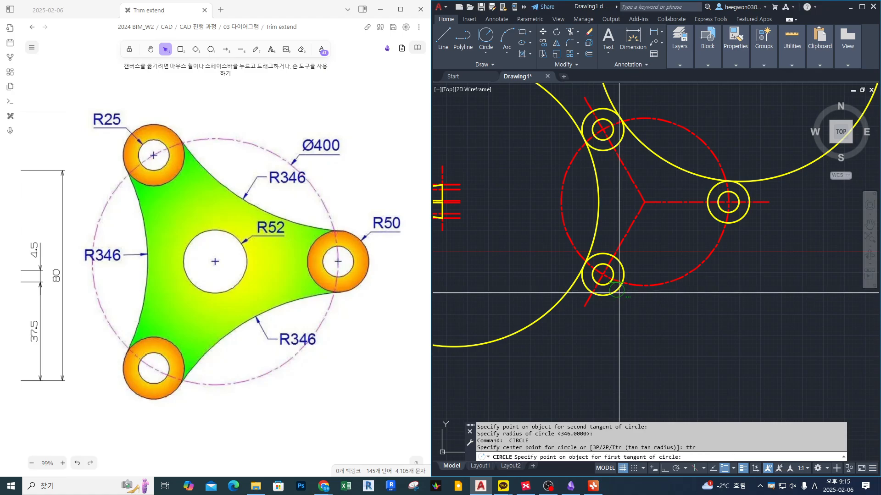
click(618, 294)
click(738, 224)
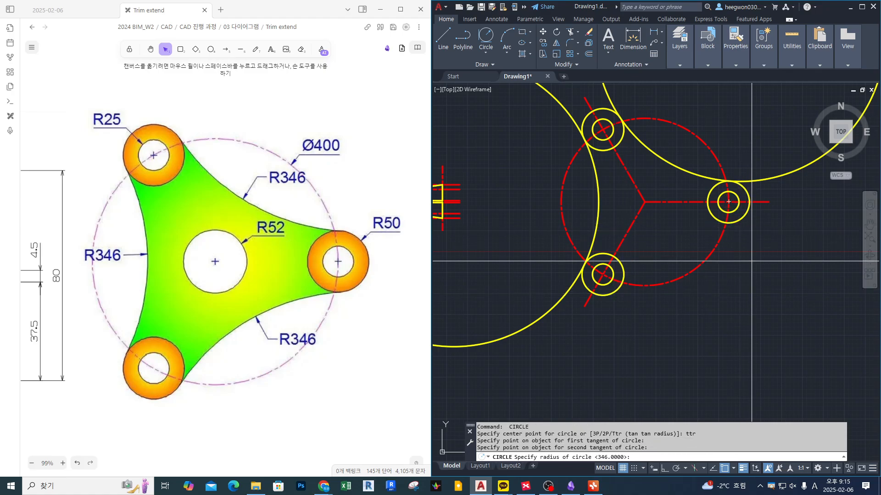
key(Return)
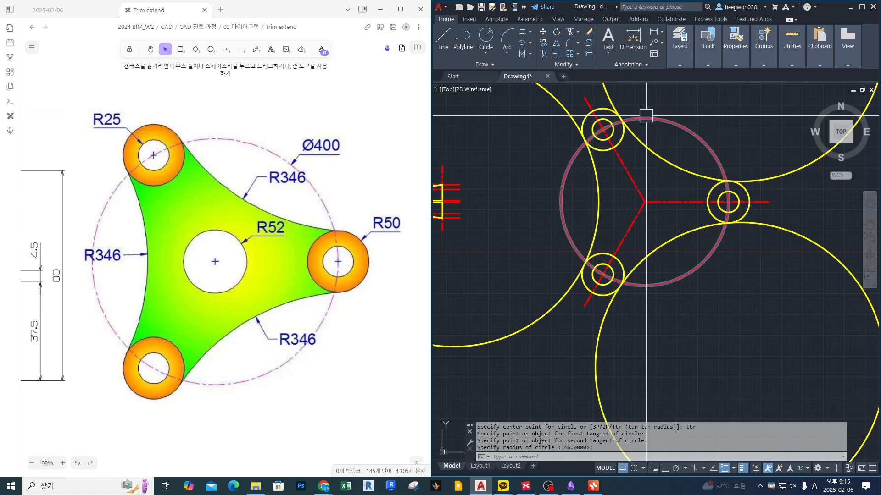
- Trim away the outer part of the upper R346 circle, keeping the arc between the upper-left and right rings
middle_drag(645, 116, 648, 175)
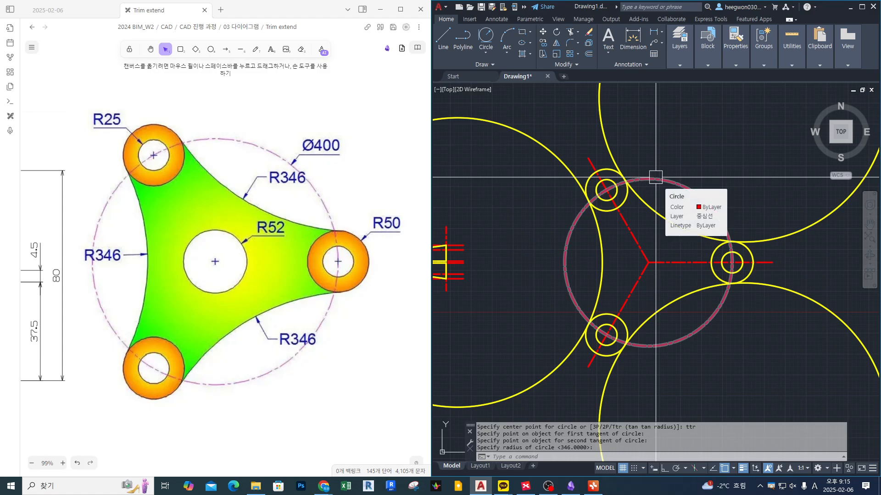
middle_drag(675, 138, 636, 191)
text(tr)
key(Return)
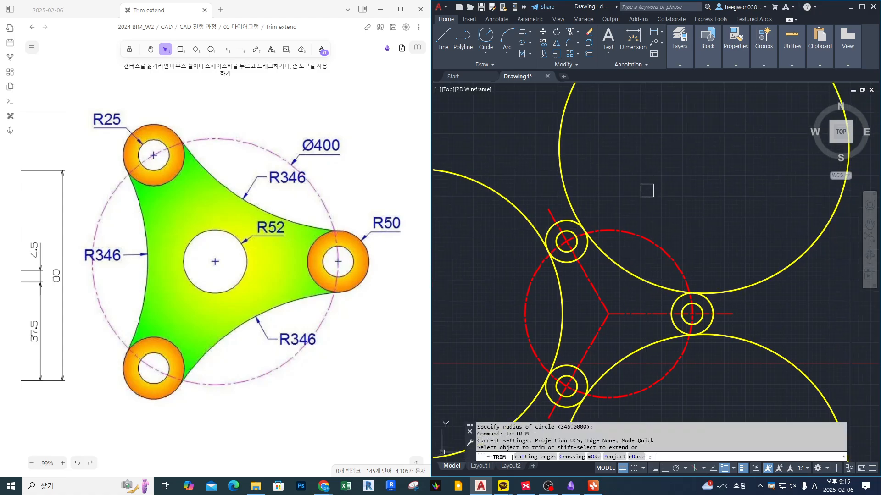
scroll(634, 191, down, 2)
click(602, 122)
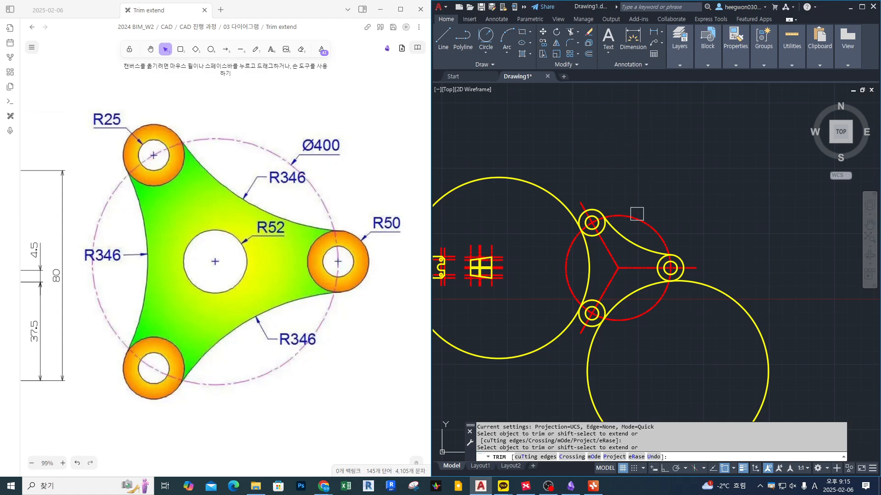
key(Return)
- Mark the tangent point where the upper R346 arc meets the upper-left ring, clear the marks, and undo the trim
scroll(611, 232, up, 8)
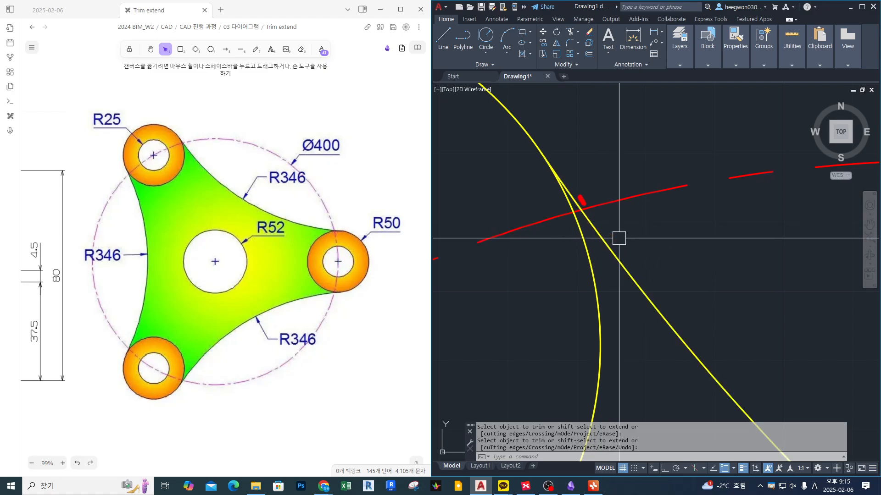
drag(581, 200, 556, 160)
mouse_move(590, 220)
mouse_down()
mouse_move(552, 224)
mouse_move(605, 147)
mouse_move(593, 237)
mouse_up()
mouse_move(629, 139)
mouse_down()
mouse_move(596, 187)
mouse_move(606, 196)
mouse_move(625, 178)
mouse_move(653, 179)
mouse_up()
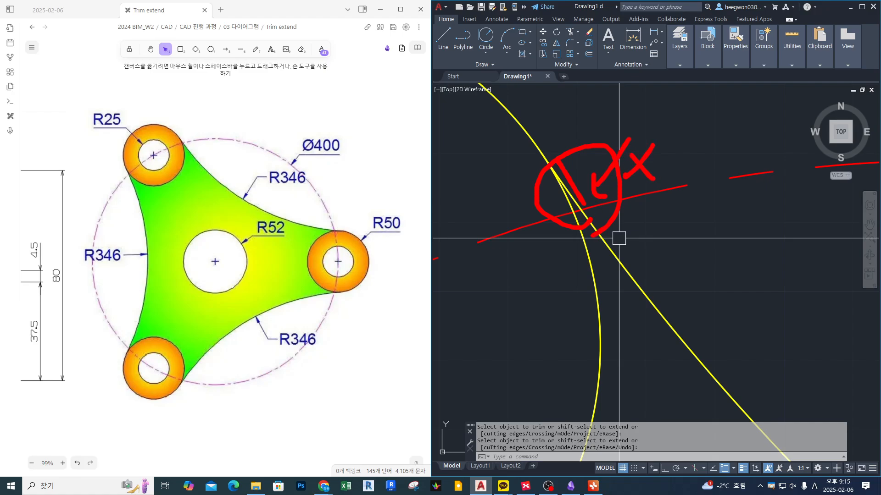
key(Escape)
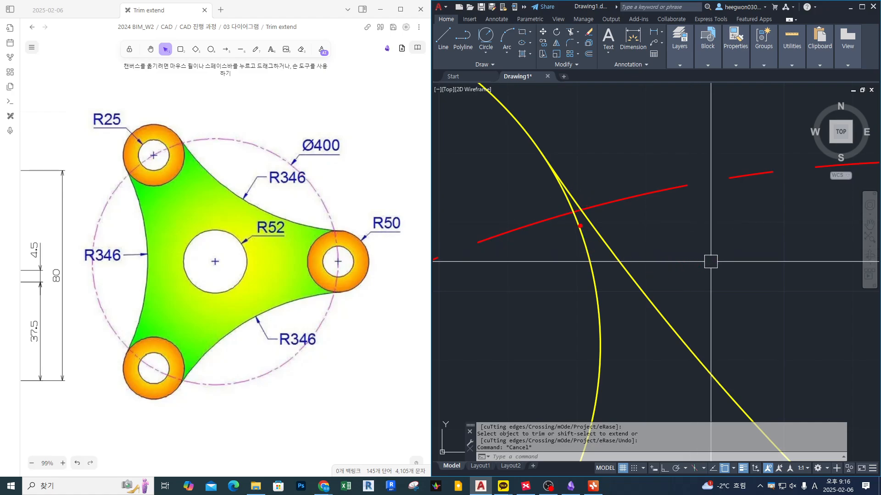
key(Escape)
key(ctrl+2)
mouse_move(691, 334)
mouse_down()
mouse_move(636, 301)
mouse_move(673, 320)
mouse_up()
key(Escape)
key(ctrl+z)
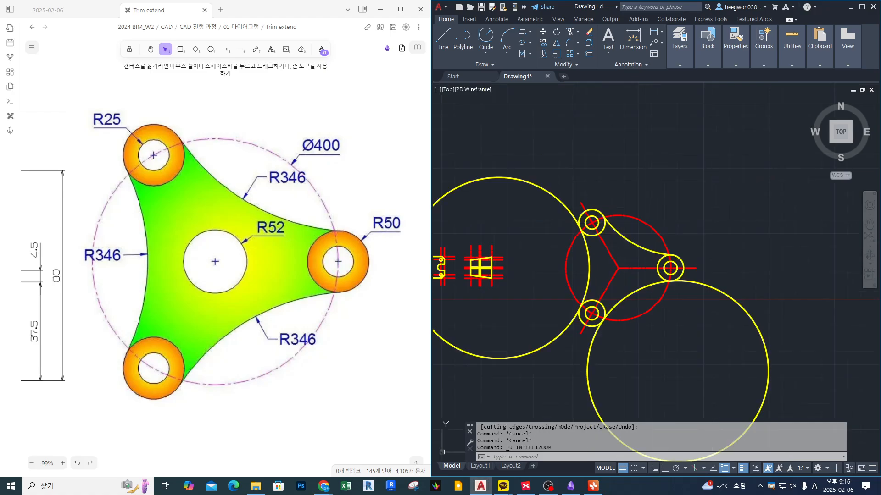
key(ctrl+z)
- Trim the inner arc of the upper R346 circle between the upper-left and right rings, and undo that trim
text(tr)
key(Return)
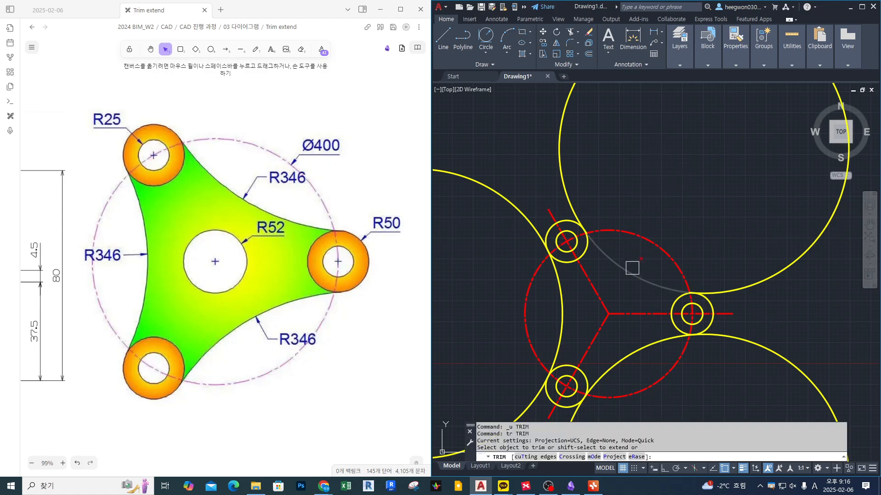
click(632, 268)
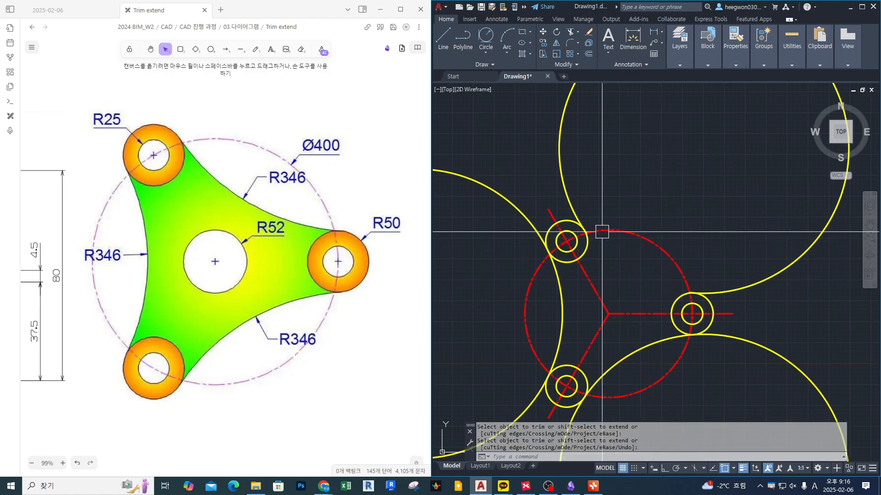
scroll(579, 240, up, 8)
drag(518, 199, 492, 160)
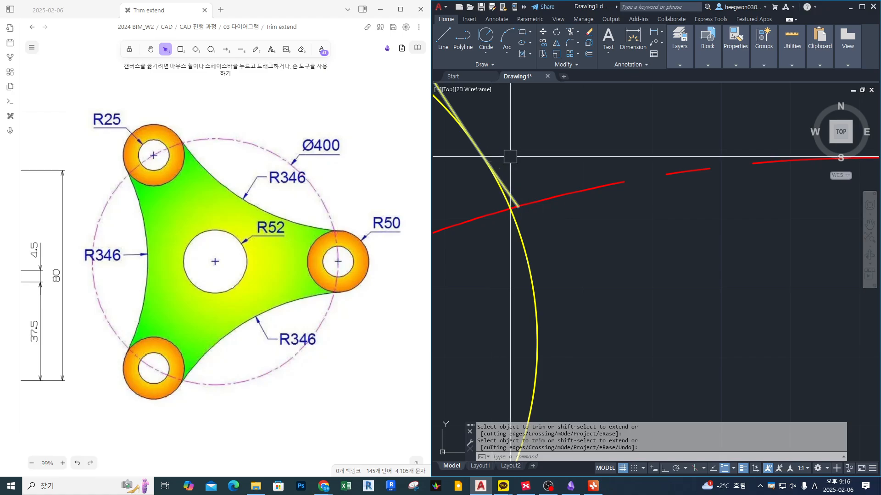
key(ctrl+z)
- Trim the outer parts of the upper and lower R346 circles and the upper outer part of the left R346 circle
text(tr)
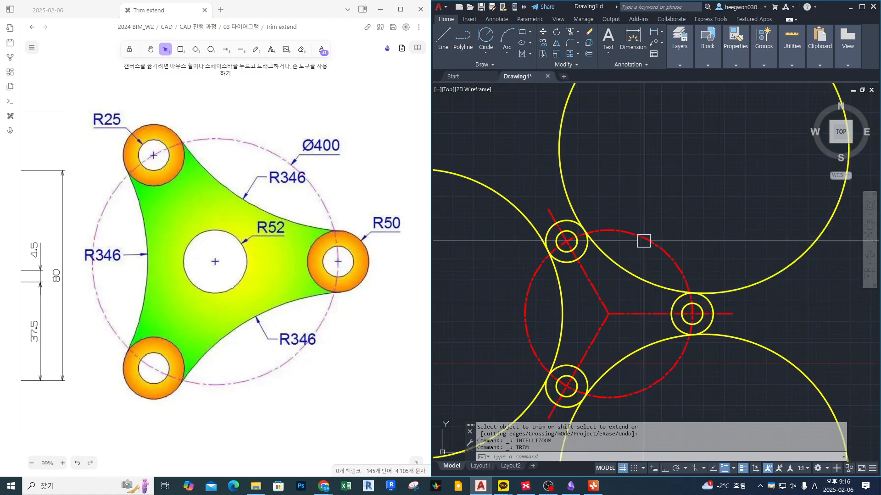
key(Return)
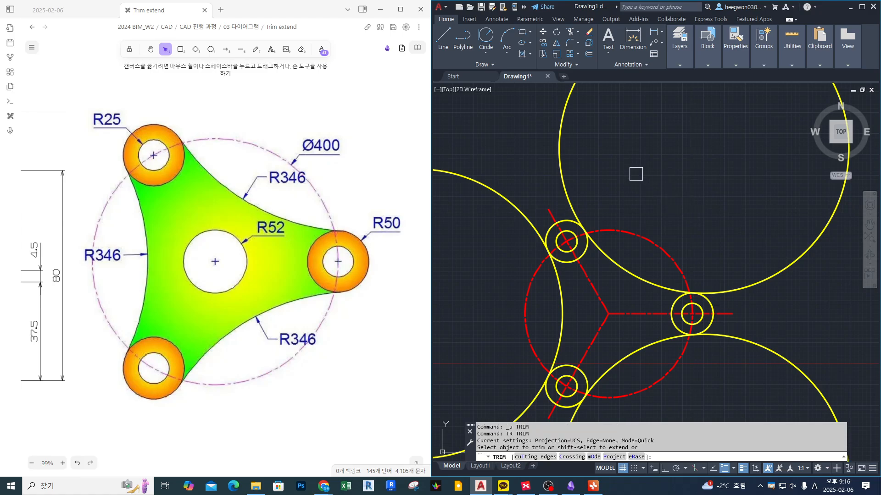
scroll(636, 173, down, 4)
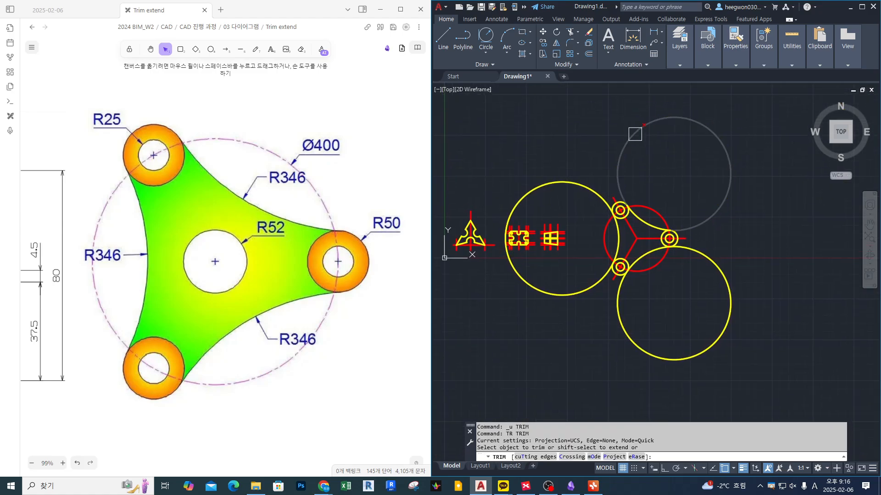
click(634, 134)
click(633, 344)
click(569, 181)
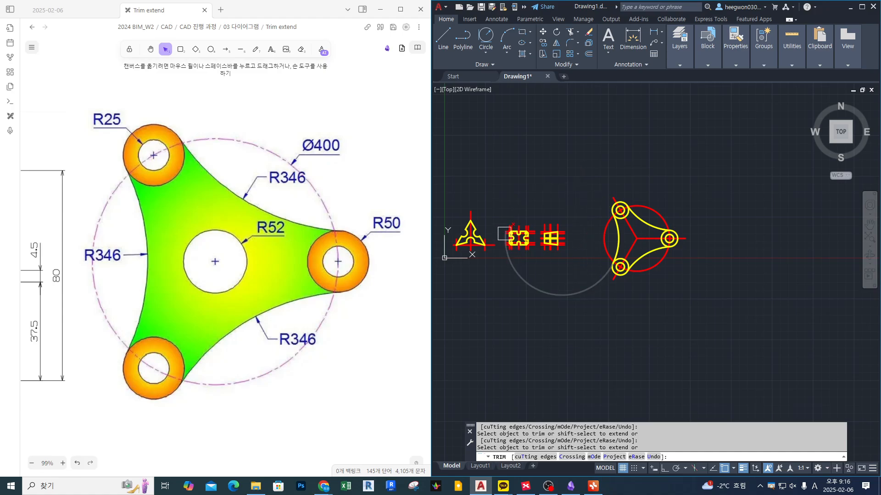
- Mark where the left R346 circle crosses the notched plate's centre lines and trim its remaining outer piece
scroll(510, 236, up, 6)
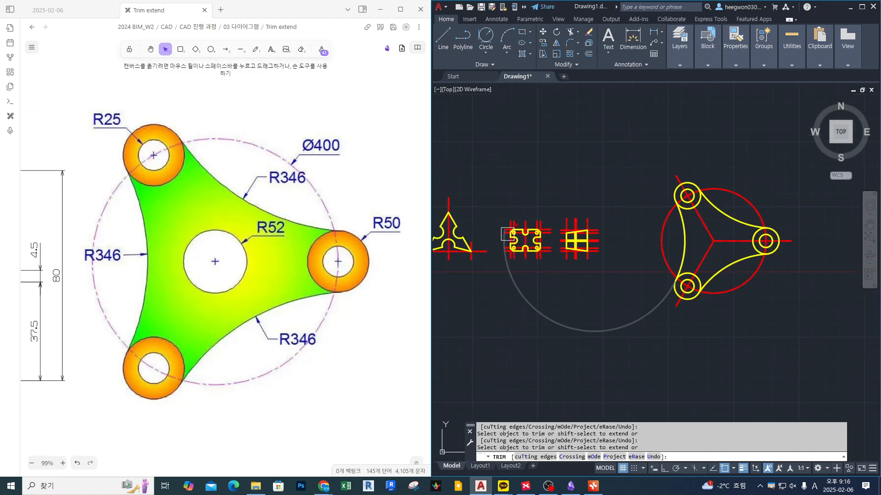
mouse_move(507, 228)
mouse_down()
mouse_move(490, 237)
mouse_move(497, 235)
mouse_up()
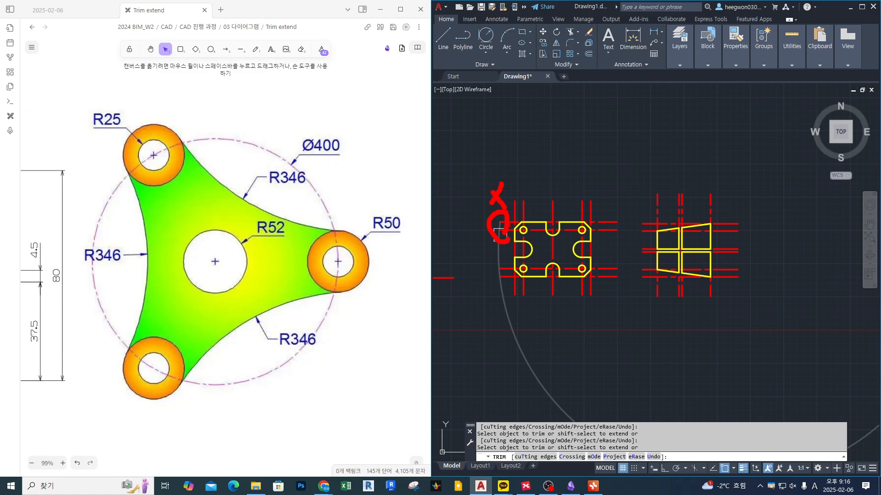
drag(498, 235, 498, 232)
scroll(498, 228, up, 4)
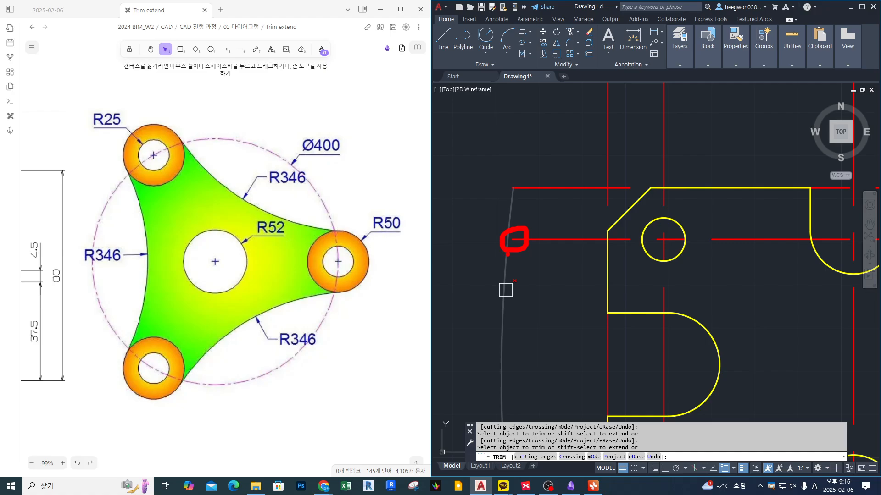
drag(515, 188, 506, 233)
click(505, 269)
scroll(509, 160, down, 6)
middle_drag(591, 235, 512, 245)
key(Return)
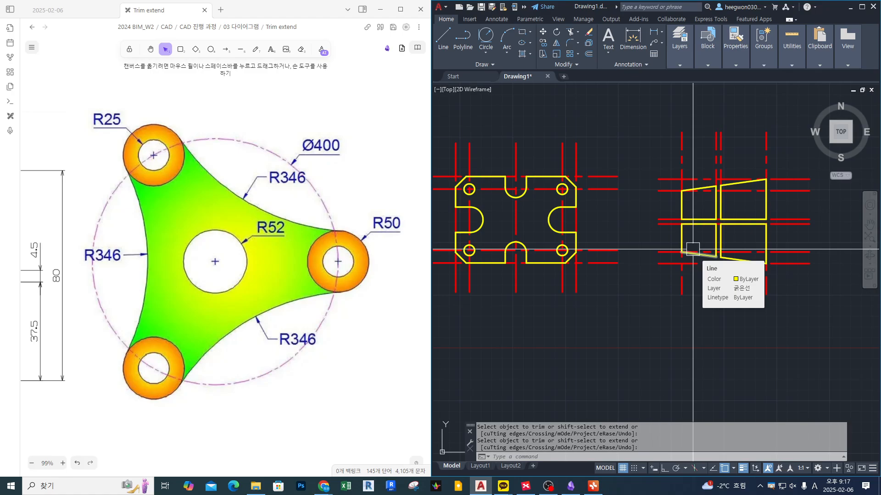
- Undo the trims made on the three R346 circles
scroll(564, 191, up, 2)
scroll(659, 193, down, 5)
scroll(659, 194, up, 5)
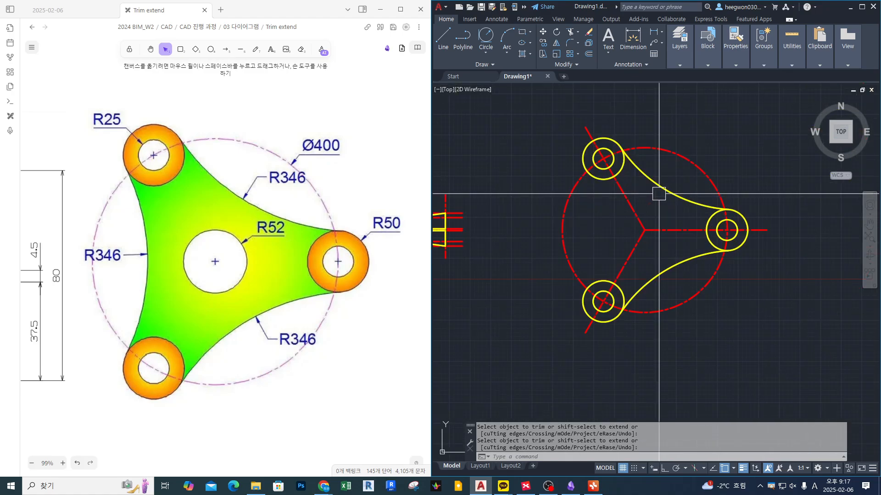
key(ctrl+z)
key(ctrl+z)
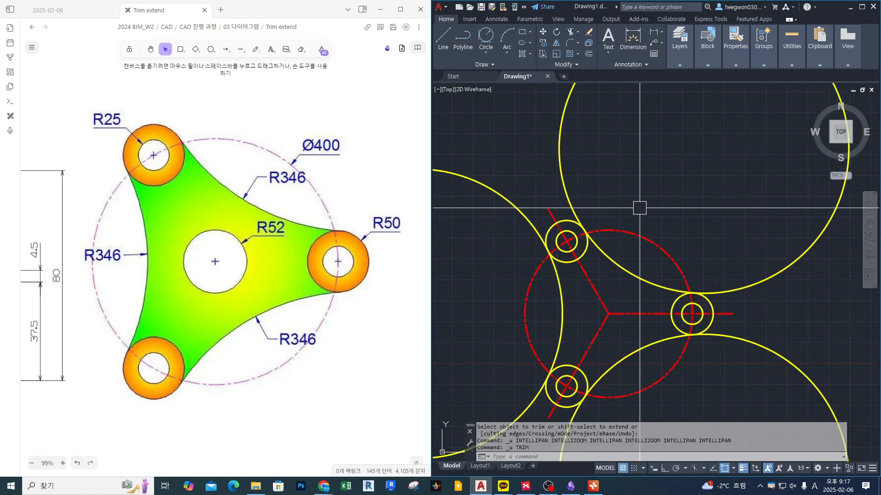
- Trim the outer parts of all three R346 circles, keeping only the concave arcs between the R50 rings
scroll(639, 208, down, 4)
text(tr)
key(Return)
click(717, 181)
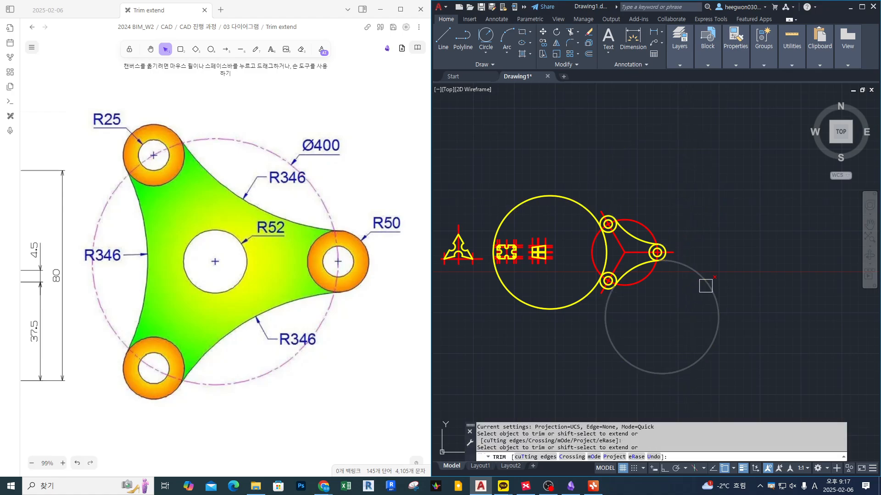
click(705, 286)
scroll(607, 220, up, 5)
scroll(679, 231, down, 3)
click(621, 210)
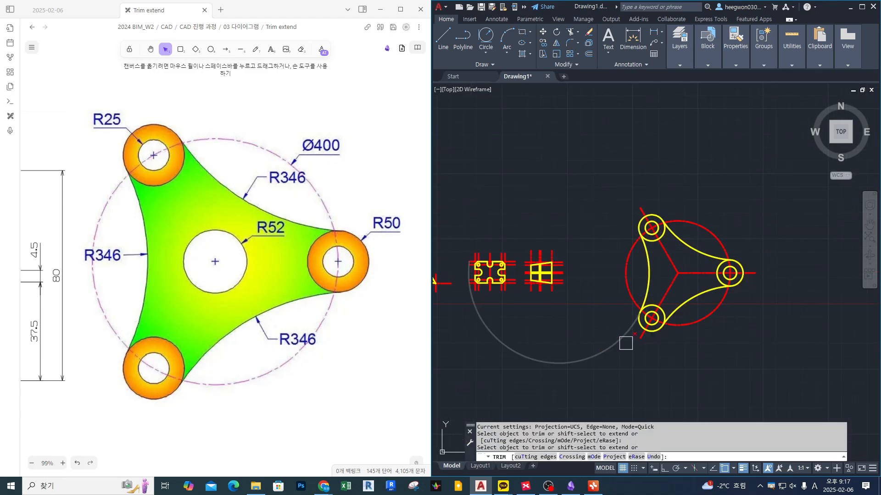
click(622, 342)
key(Return)
- Draw a circle of radius 52 centred where the three arm centre lines meet
scroll(647, 278, up, 3)
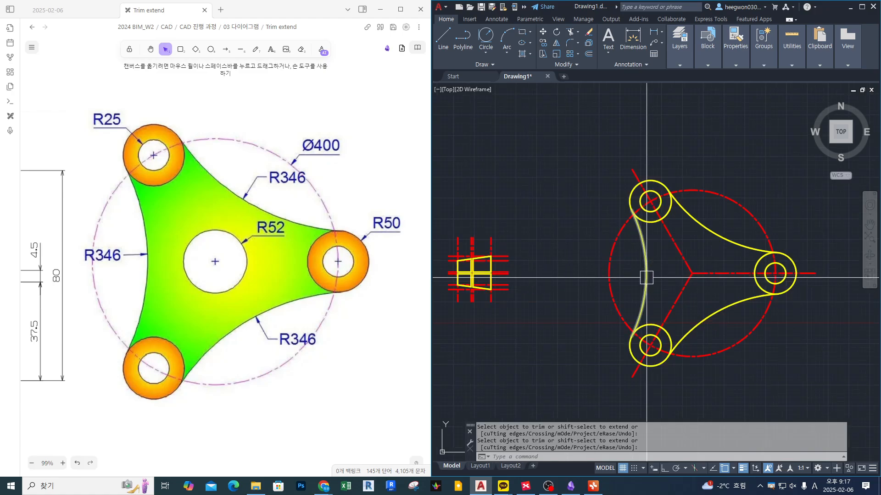
scroll(628, 257, up, 3)
scroll(712, 279, down, 3)
scroll(712, 277, up, 2)
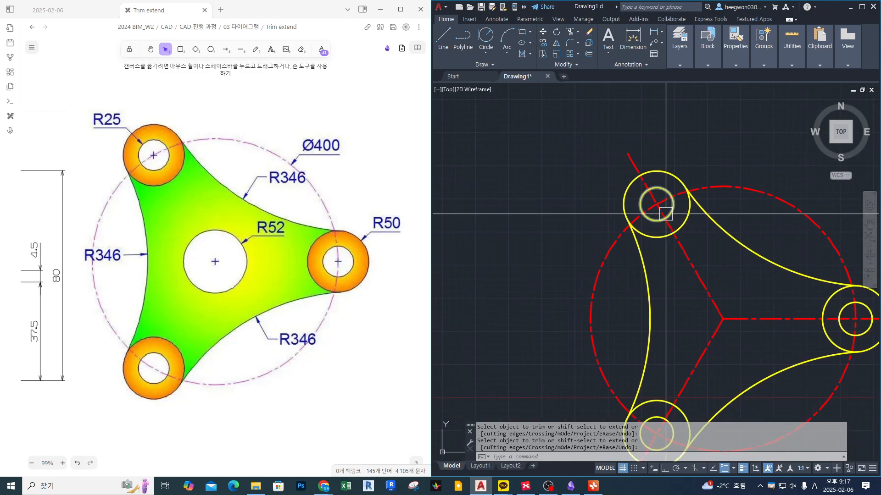
scroll(665, 214, down, 2)
scroll(684, 220, up, 2)
text(c)
key(Return)
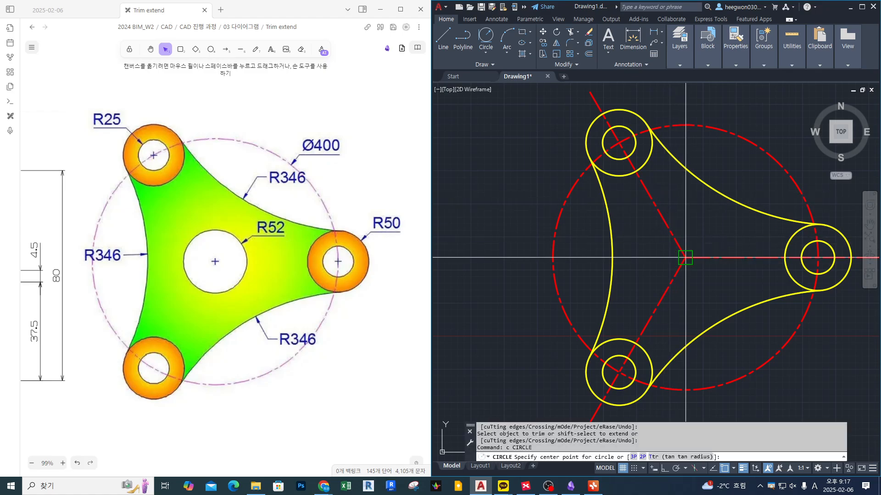
click(685, 257)
text(52)
key(Return)
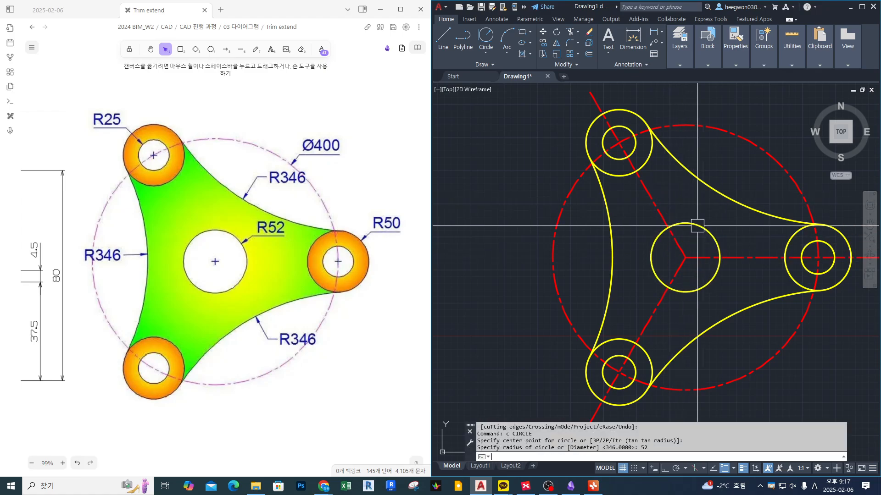
scroll(477, 202, down, 3)
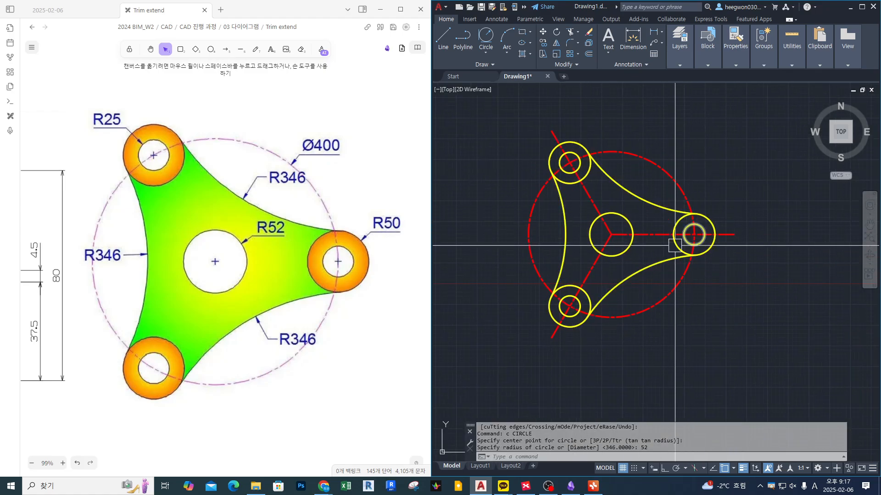